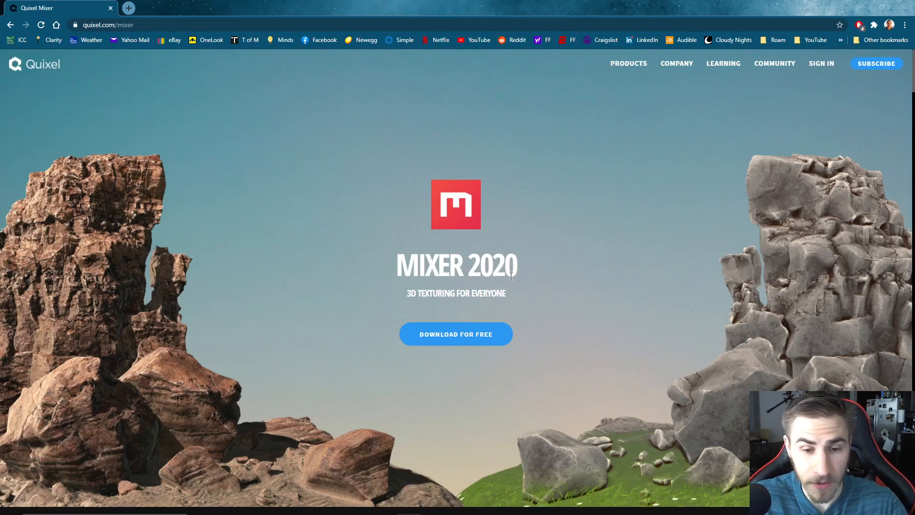
Read through the Mixer 2020 product page, covering 3D texturing, surface creation, Smart Materials, Megascans integration and free availability.
{"action": "scroll", "coordinate": [410, 251], "scroll_direction": "down", "scroll_amount": 1}
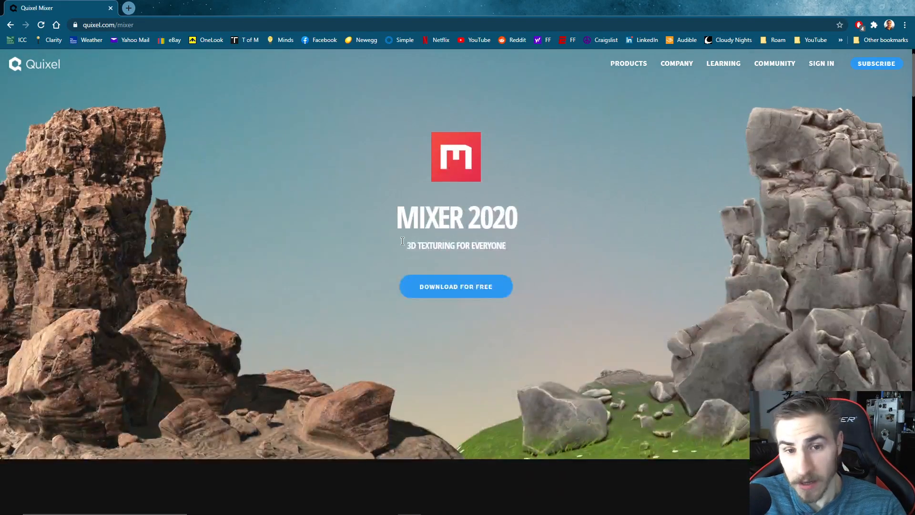
{"action": "scroll", "coordinate": [262, 122], "scroll_direction": "down", "scroll_amount": 2}
{"action": "scroll", "coordinate": [262, 123], "scroll_direction": "down", "scroll_amount": 3}
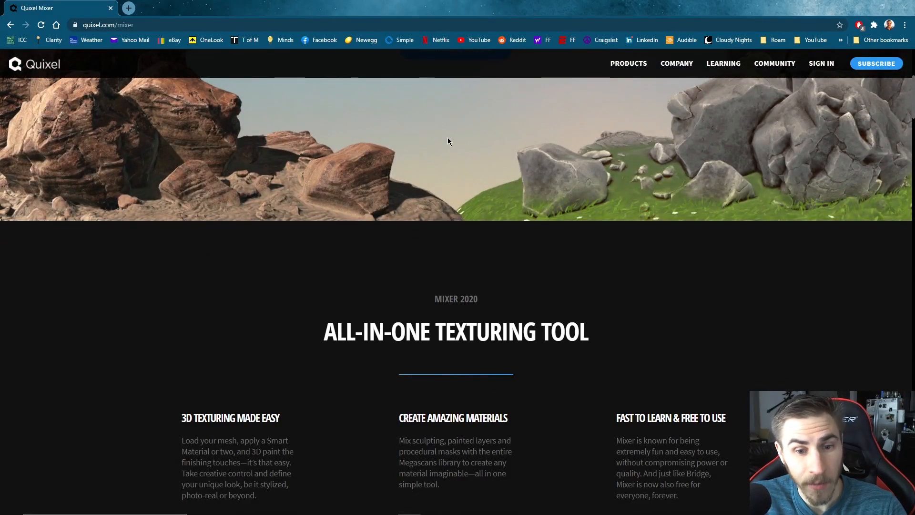
{"action": "scroll", "coordinate": [464, 148], "scroll_direction": "down", "scroll_amount": 2}
{"action": "scroll", "coordinate": [359, 210], "scroll_direction": "down", "scroll_amount": 1}
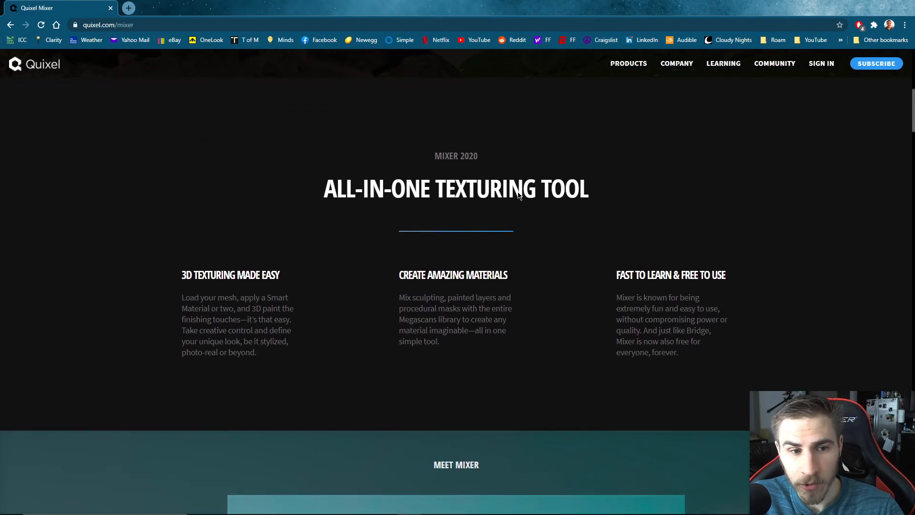
{"action": "scroll", "coordinate": [353, 216], "scroll_direction": "down", "scroll_amount": 4}
{"action": "scroll", "coordinate": [413, 186], "scroll_direction": "down", "scroll_amount": 10}
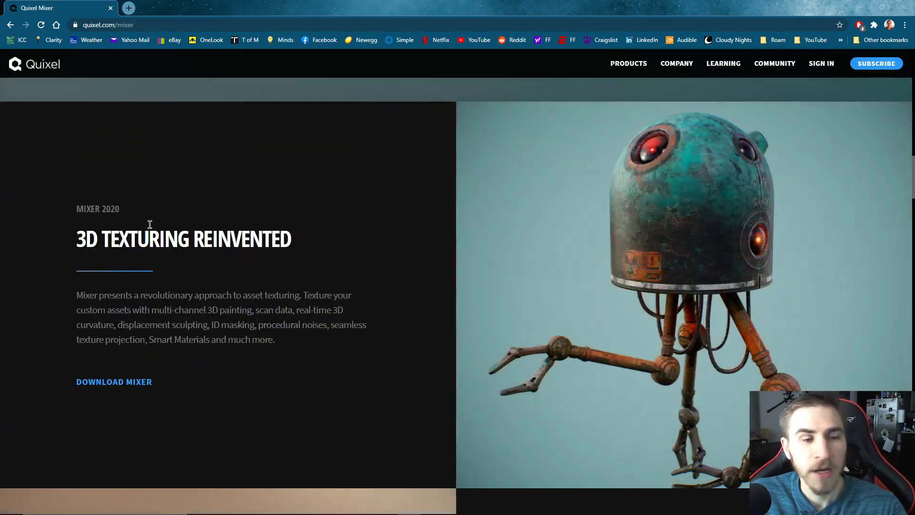
{"action": "scroll", "coordinate": [325, 221], "scroll_direction": "down", "scroll_amount": 3}
{"action": "scroll", "coordinate": [325, 221], "scroll_direction": "up", "scroll_amount": 2}
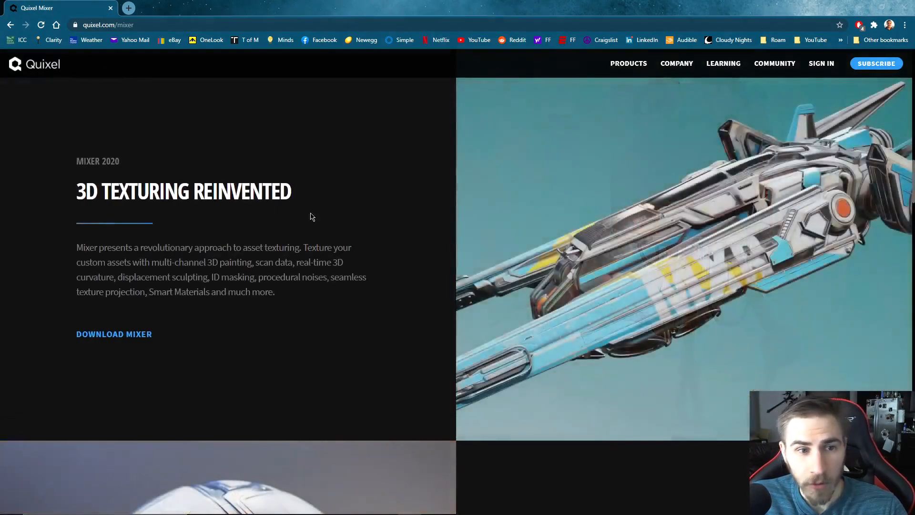
{"action": "scroll", "coordinate": [431, 271], "scroll_direction": "down", "scroll_amount": 7}
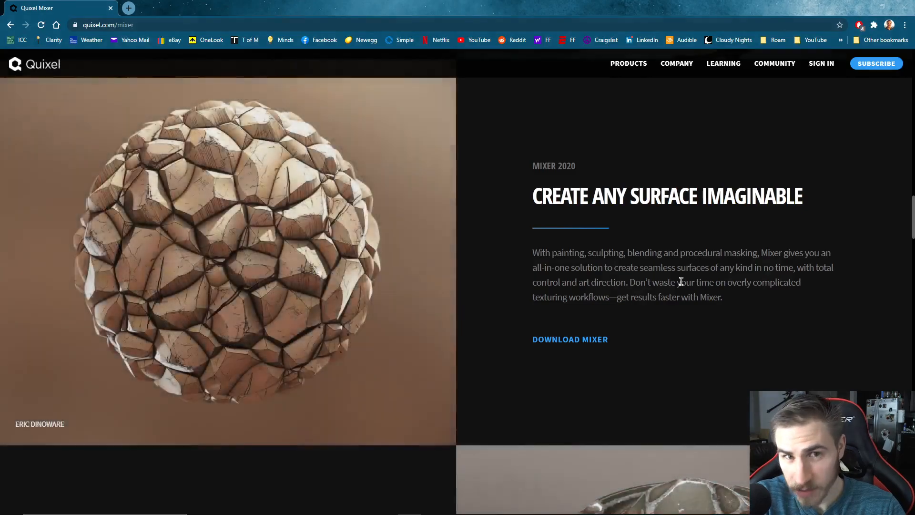
{"action": "scroll", "coordinate": [616, 316], "scroll_direction": "down", "scroll_amount": 5}
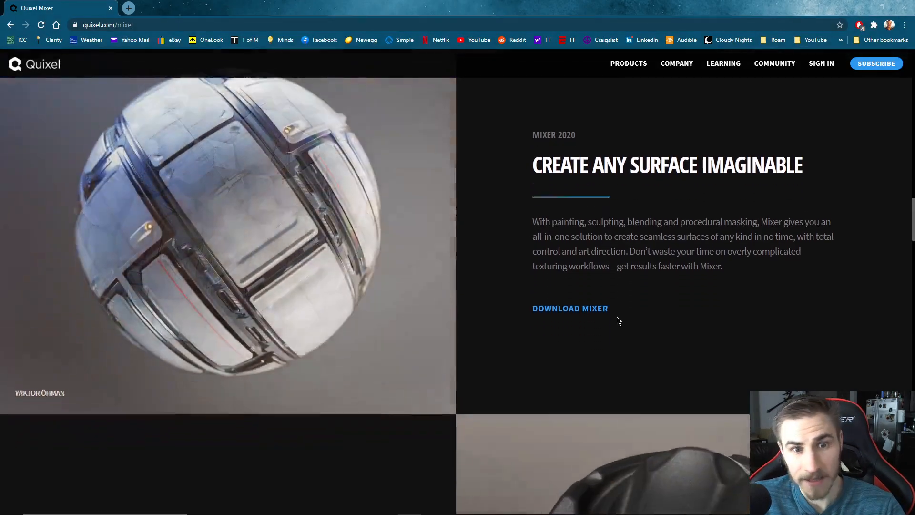
{"action": "scroll", "coordinate": [459, 255], "scroll_direction": "down", "scroll_amount": 3}
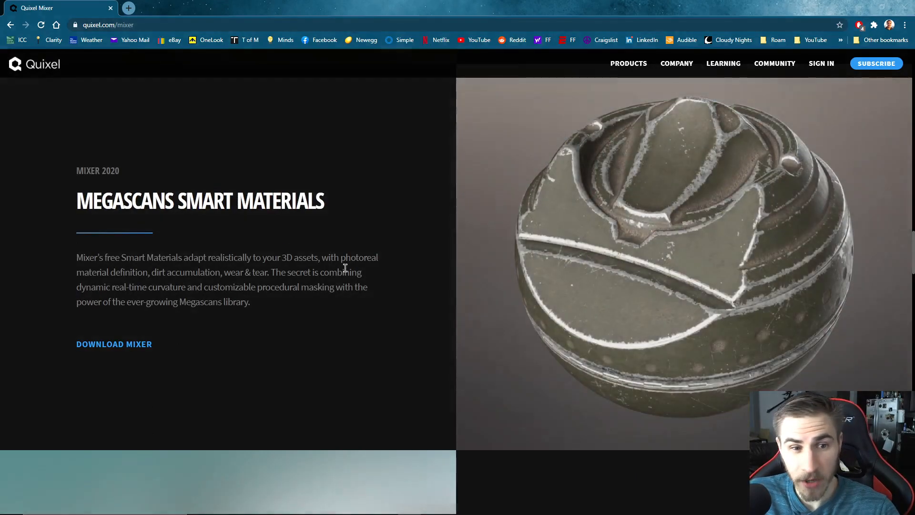
{"action": "scroll", "coordinate": [371, 281], "scroll_direction": "up", "scroll_amount": 1}
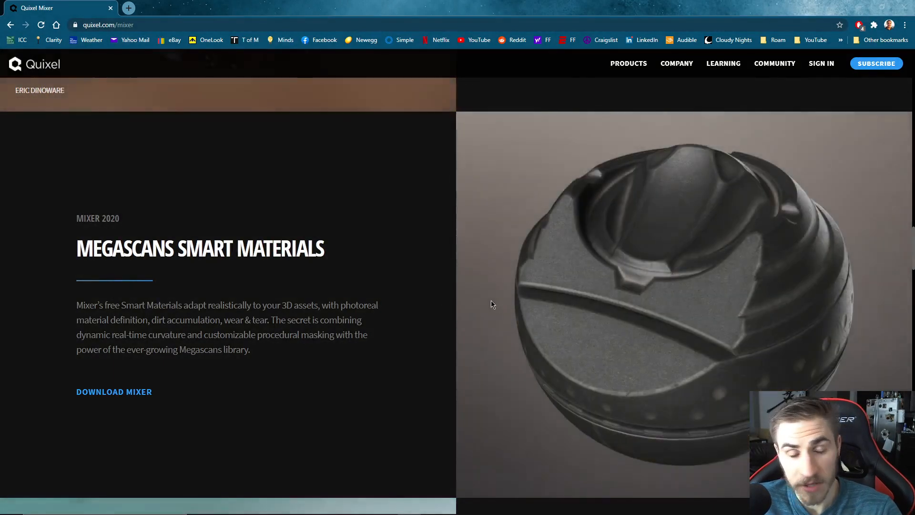
{"action": "scroll", "coordinate": [520, 304], "scroll_direction": "down", "scroll_amount": 7}
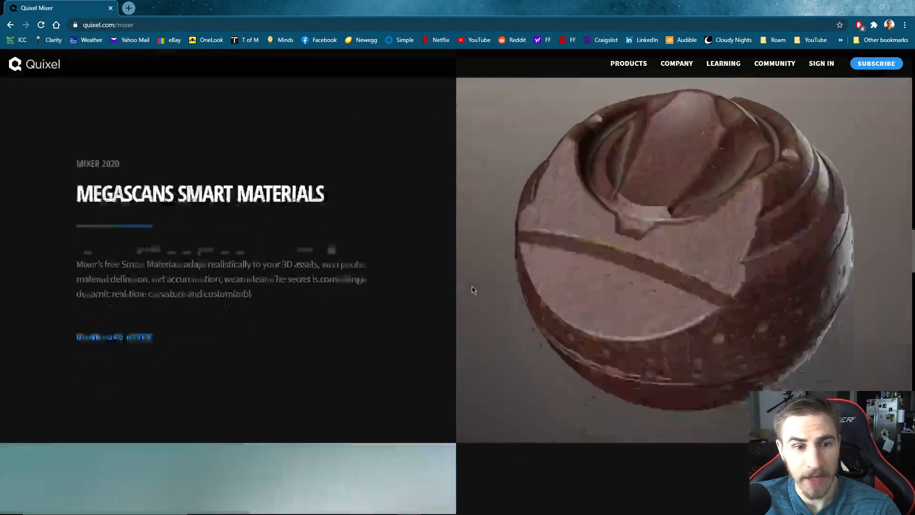
{"action": "scroll", "coordinate": [467, 233], "scroll_direction": "down", "scroll_amount": 2}
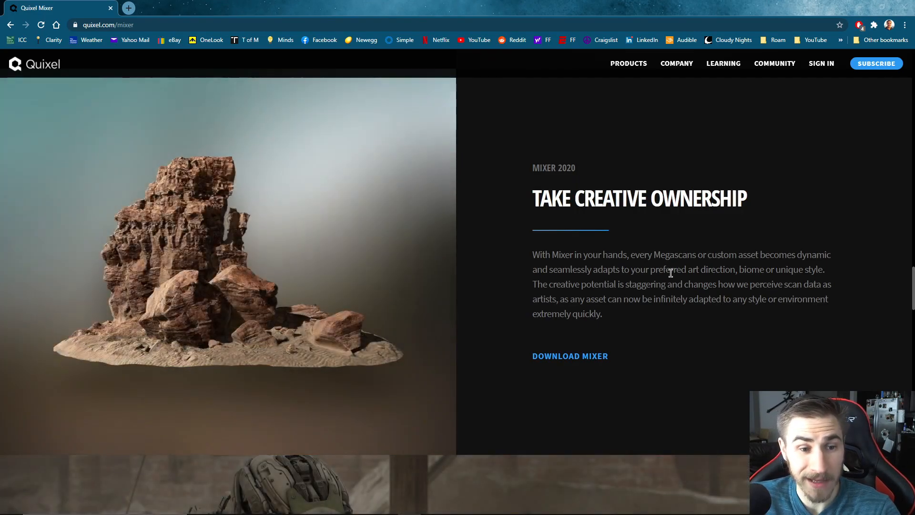
{"action": "scroll", "coordinate": [678, 270], "scroll_direction": "down", "scroll_amount": 6}
{"action": "scroll", "coordinate": [660, 274], "scroll_direction": "down", "scroll_amount": 9}
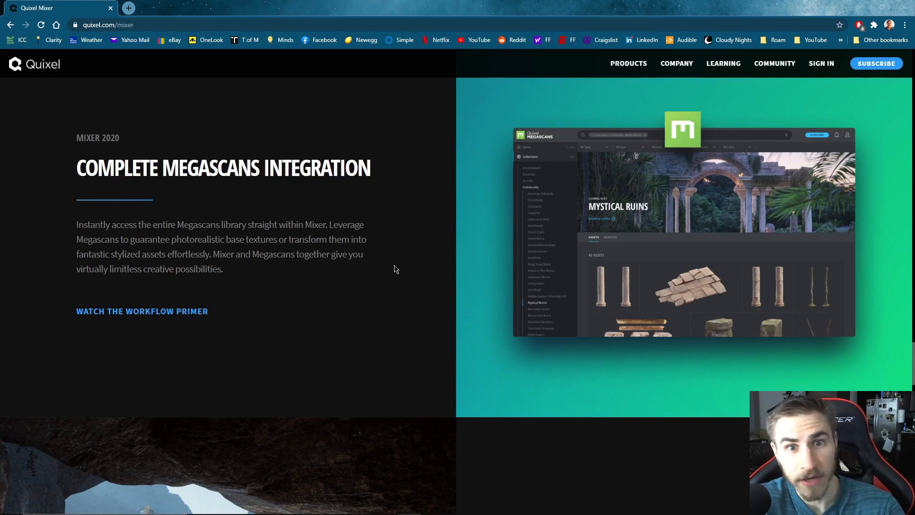
{"action": "scroll", "coordinate": [408, 253], "scroll_direction": "down", "scroll_amount": 4}
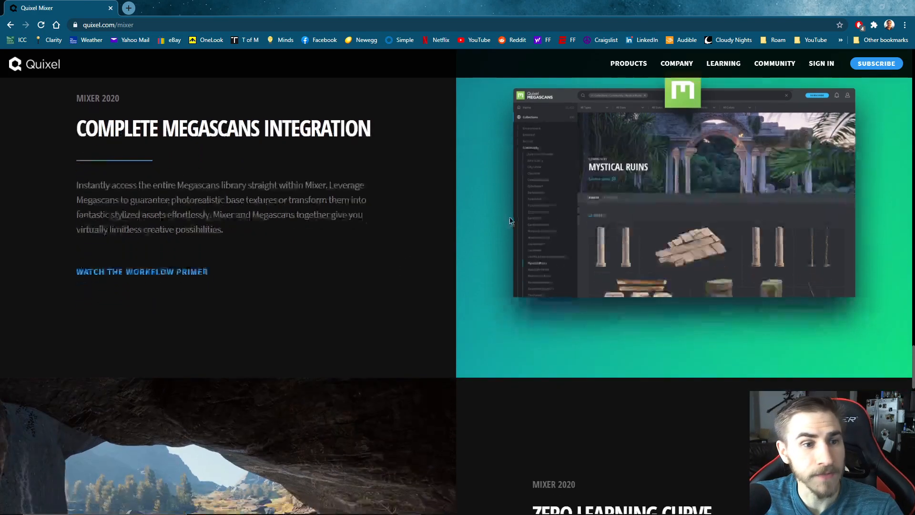
{"action": "scroll", "coordinate": [532, 205], "scroll_direction": "down", "scroll_amount": 2}
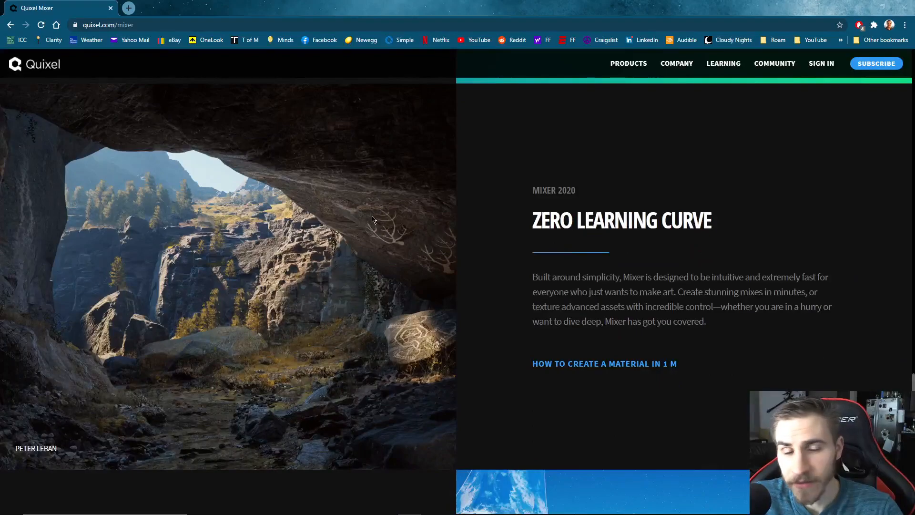
{"action": "scroll", "coordinate": [625, 214], "scroll_direction": "down", "scroll_amount": 5}
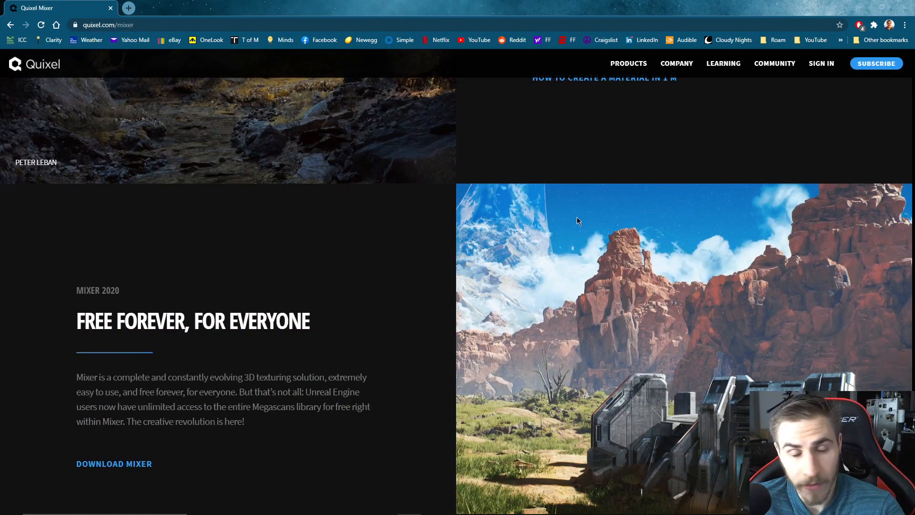
{"action": "scroll", "coordinate": [578, 219], "scroll_direction": "down", "scroll_amount": 1}
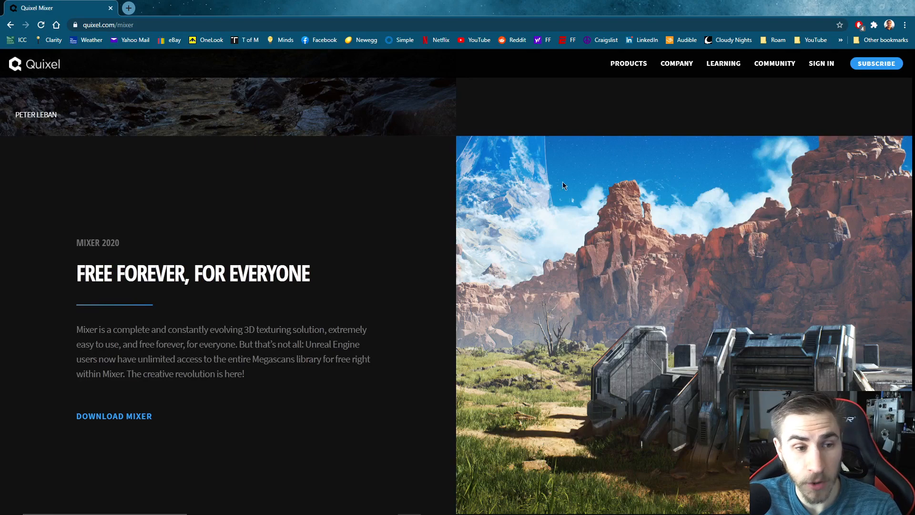
{"action": "scroll", "coordinate": [548, 190], "scroll_direction": "down", "scroll_amount": 1}
{"action": "scroll", "coordinate": [524, 186], "scroll_direction": "down", "scroll_amount": 2}
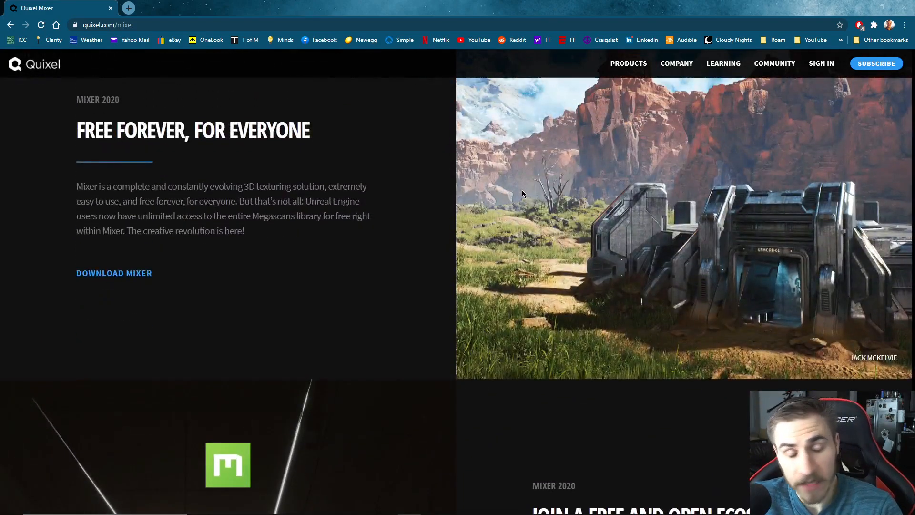
{"action": "scroll", "coordinate": [565, 237], "scroll_direction": "up", "scroll_amount": 1}
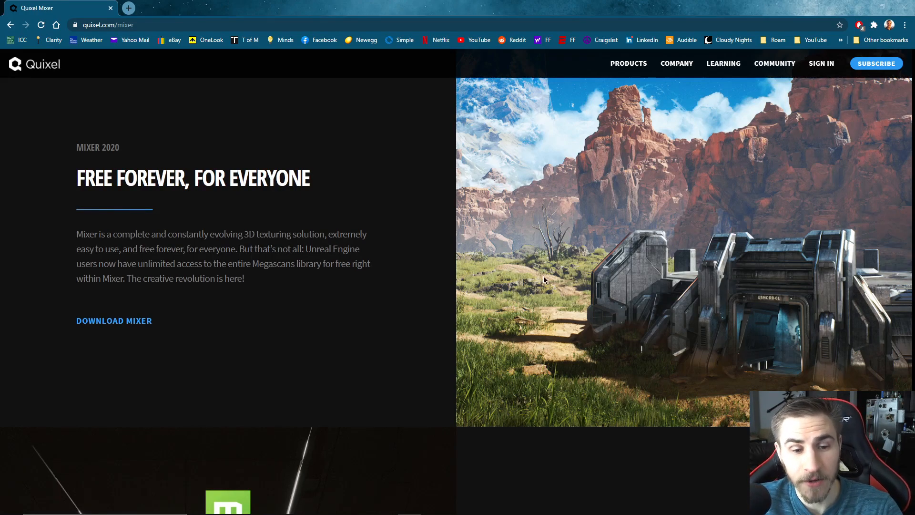
{"action": "scroll", "coordinate": [544, 279], "scroll_direction": "down", "scroll_amount": 7}
Switch to Quixel Mixer and add a project named "Test Project".
{"action": "left_click", "coordinate": [339, 505]}
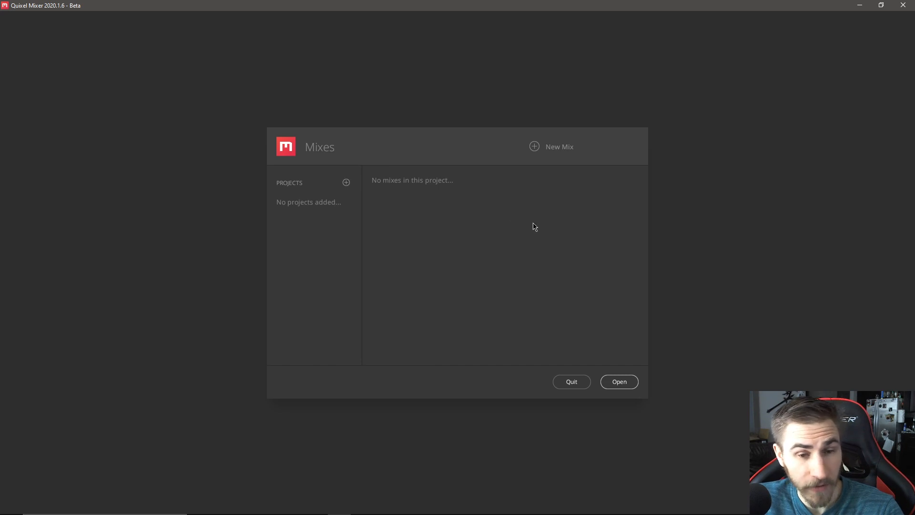
{"action": "left_click", "coordinate": [346, 182]}
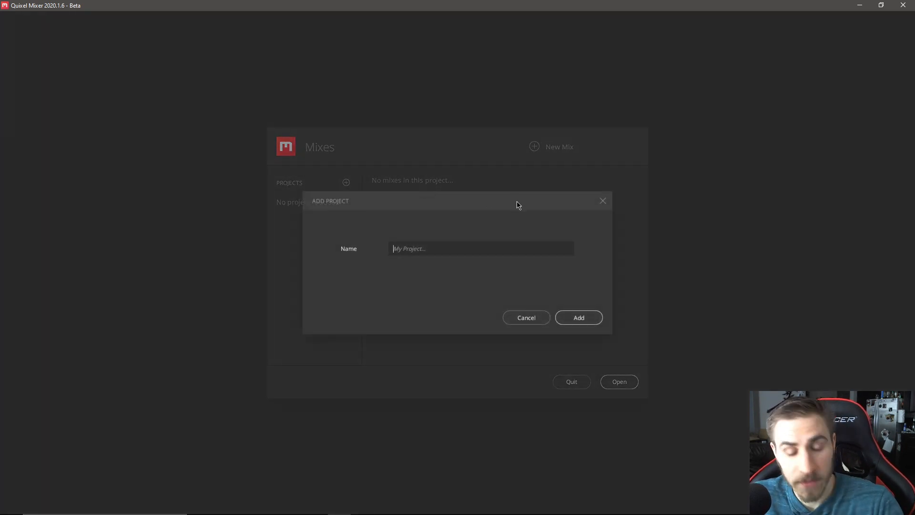
{"action": "type", "text": "Test Project"}
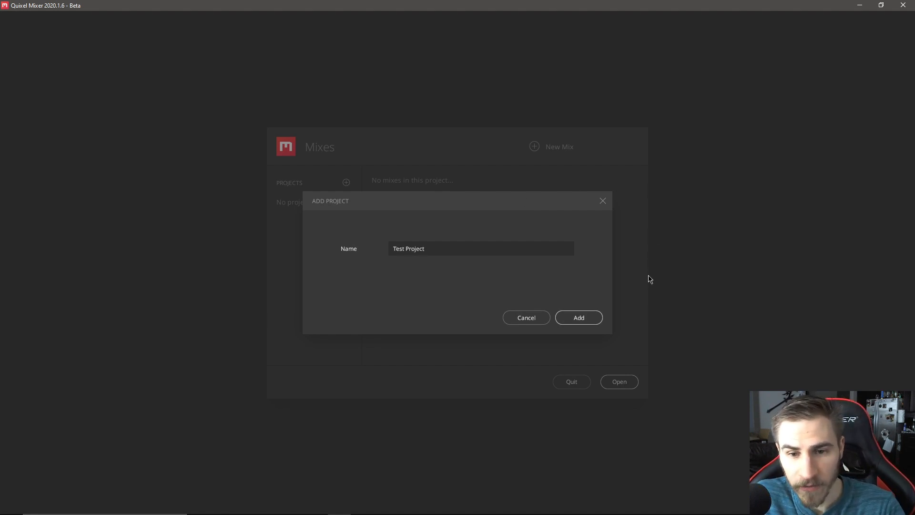
{"action": "left_click", "coordinate": [579, 318]}
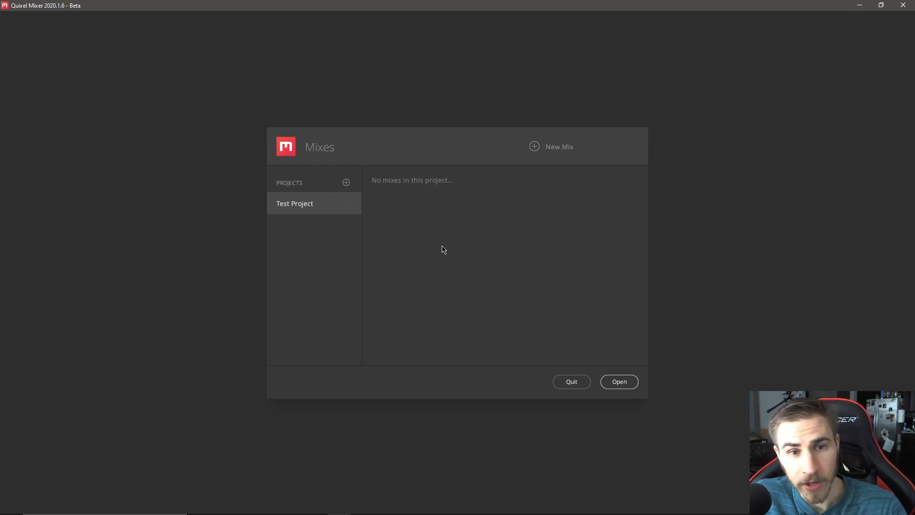
Create a mix named "Test Mix" in the project with a working resolution of 2048 px.
{"action": "left_click", "coordinate": [548, 149]}
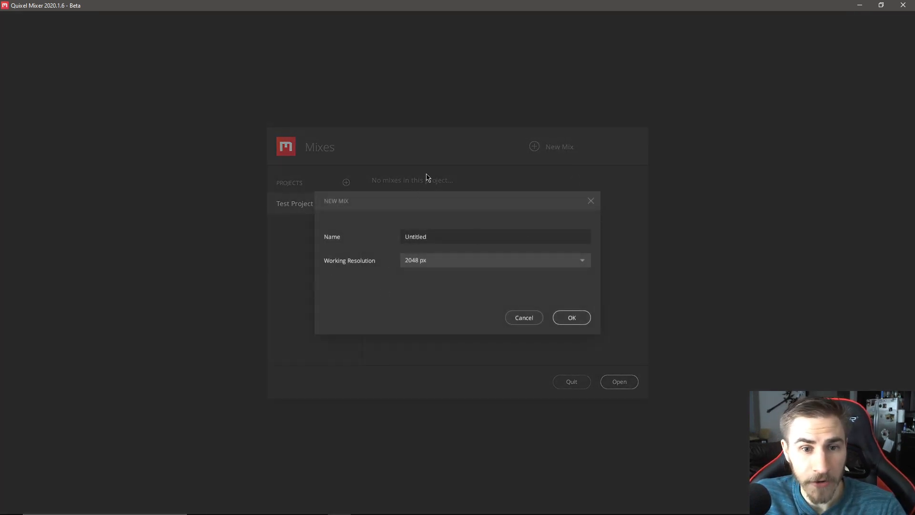
{"action": "double_click", "coordinate": [445, 237]}
{"action": "type", "text": "Test Mix"}
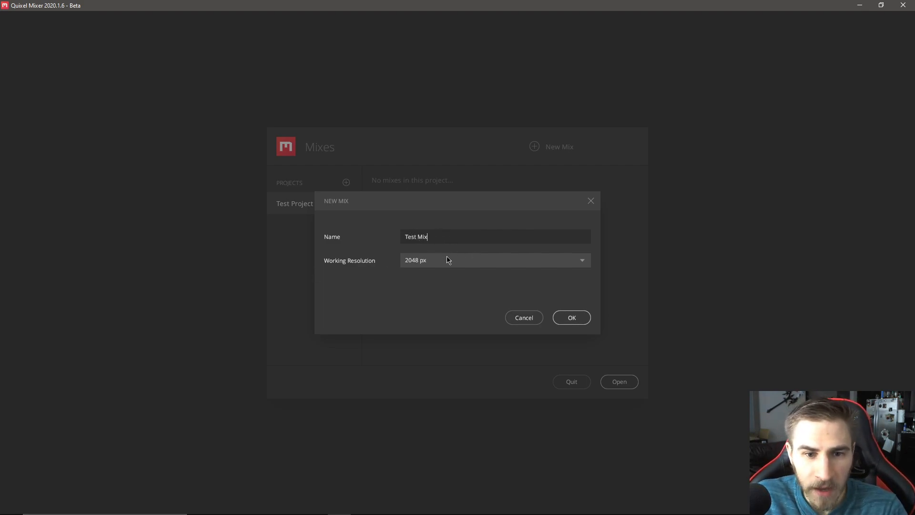
{"action": "left_click", "coordinate": [452, 259]}
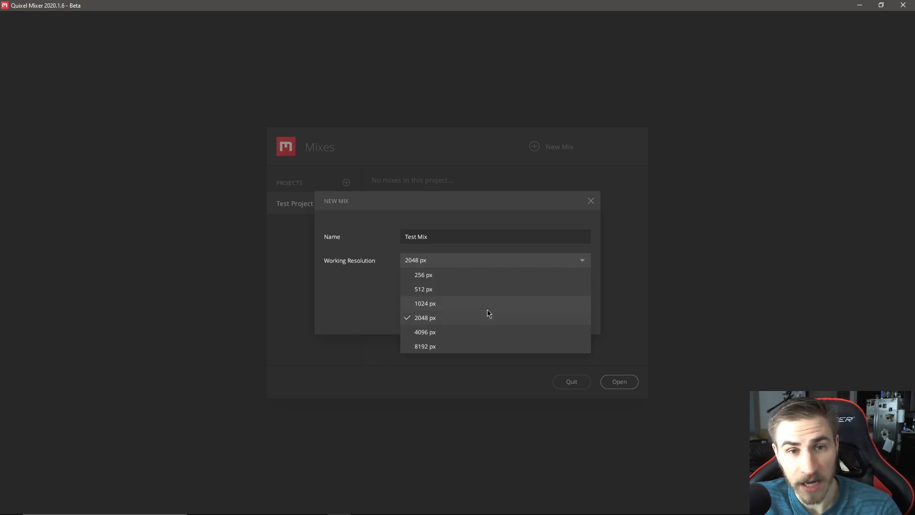
{"action": "left_click", "coordinate": [433, 319]}
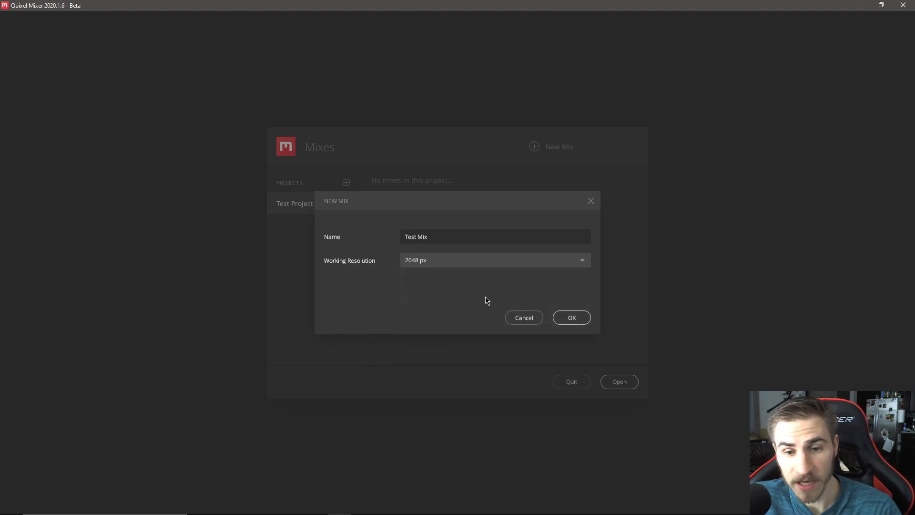
{"action": "left_click", "coordinate": [578, 324]}
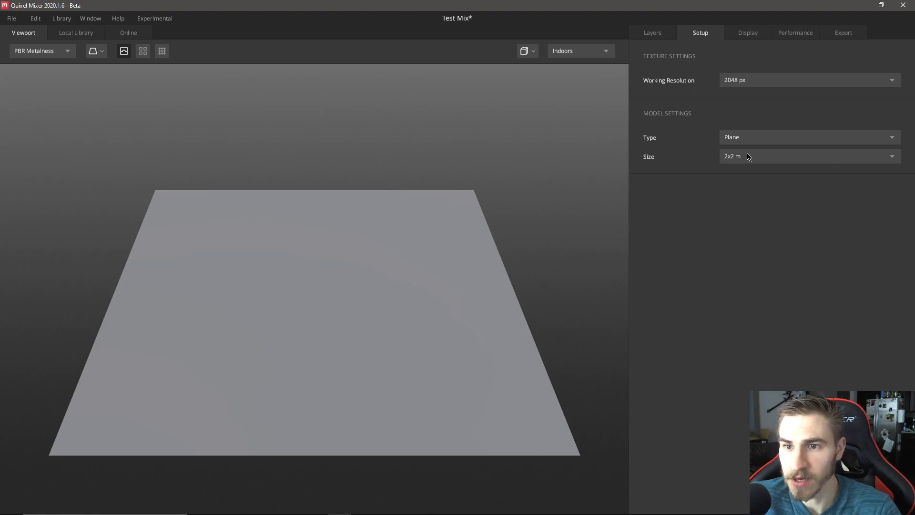
Choose 2x2 m as the plane's size and try the 3D Asset model type before returning to Plane.
{"action": "left_click", "coordinate": [761, 157]}
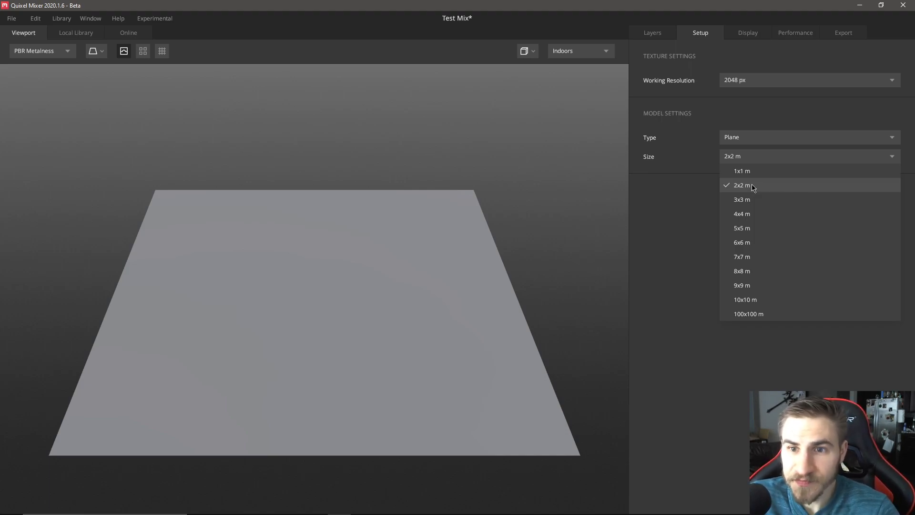
{"action": "left_click", "coordinate": [752, 186]}
{"action": "left_click", "coordinate": [748, 138]}
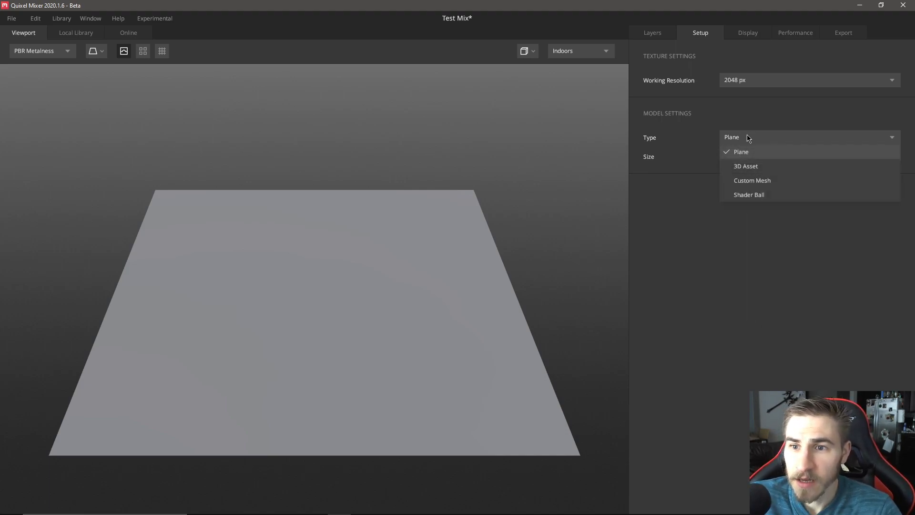
{"action": "left_click", "coordinate": [753, 167]}
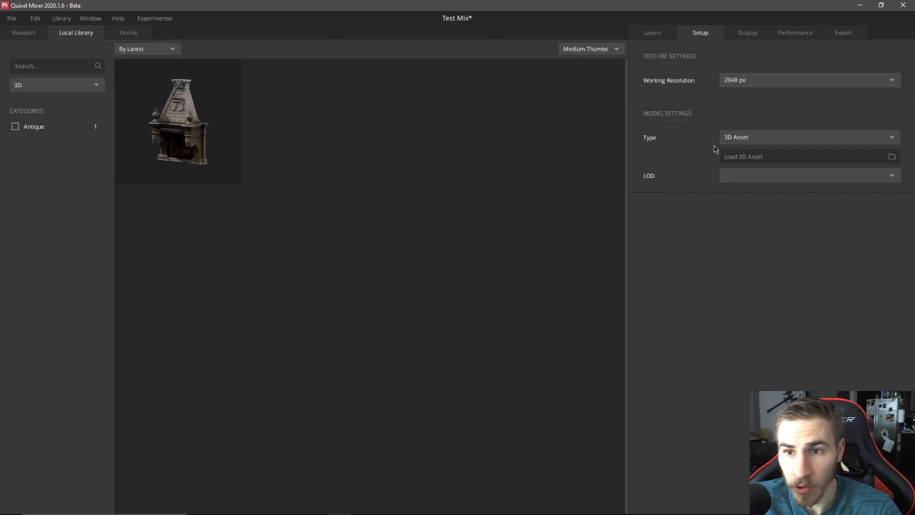
{"action": "left_click", "coordinate": [753, 138]}
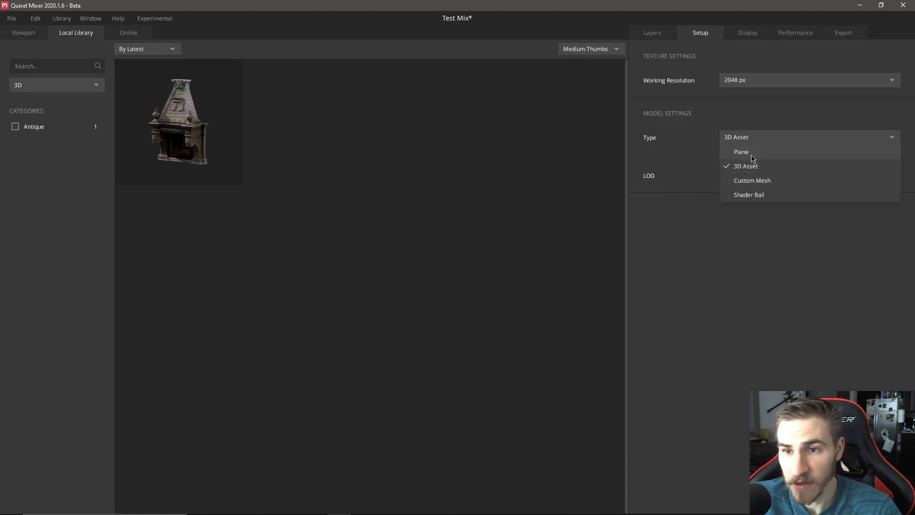
{"action": "left_click", "coordinate": [751, 155]}
Preview the Shader Ball model type, inspect the ball in the viewport, and return the model type to Plane.
{"action": "left_click", "coordinate": [740, 138]}
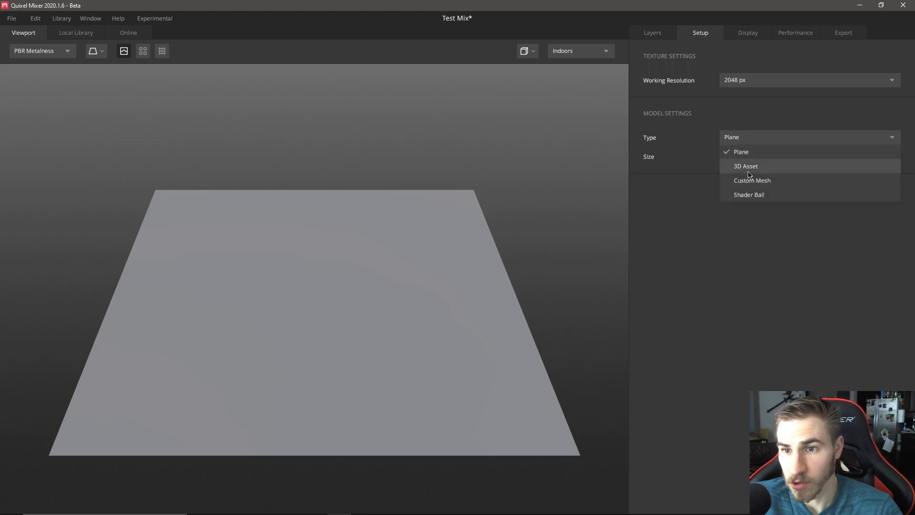
{"action": "left_click", "coordinate": [749, 195]}
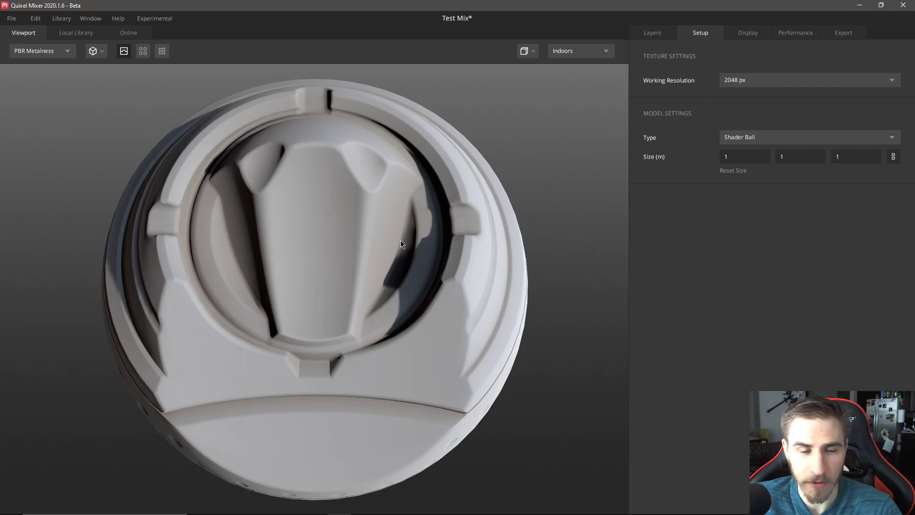
{"action": "scroll", "coordinate": [400, 240], "scroll_direction": "down", "scroll_amount": 5}
{"action": "mouse_move", "coordinate": [356, 270]}
{"action": "middle_mouse_down"}
{"action": "mouse_move", "coordinate": [387, 270]}
{"action": "mouse_move", "coordinate": [362, 276]}
{"action": "middle_mouse_up"}
{"action": "scroll", "coordinate": [362, 276], "scroll_direction": "up", "scroll_amount": 4}
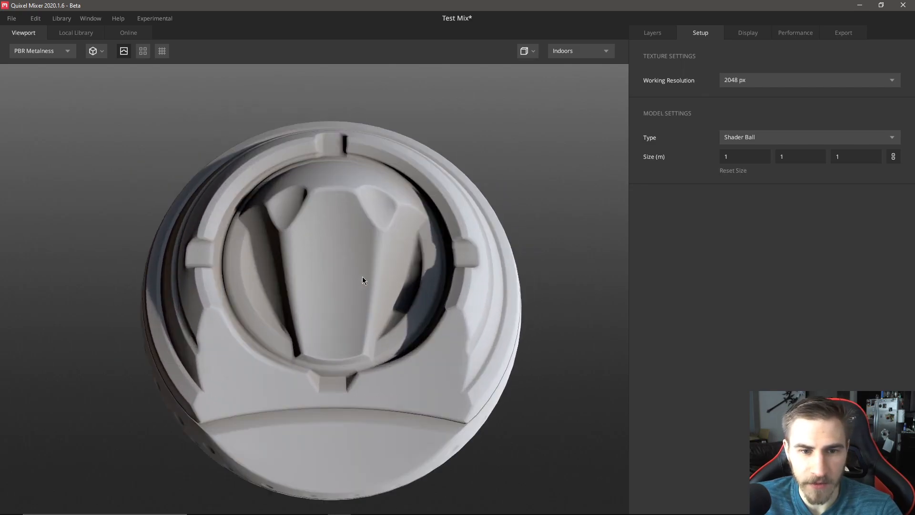
{"action": "left_click", "coordinate": [780, 137]}
{"action": "left_click", "coordinate": [751, 147]}
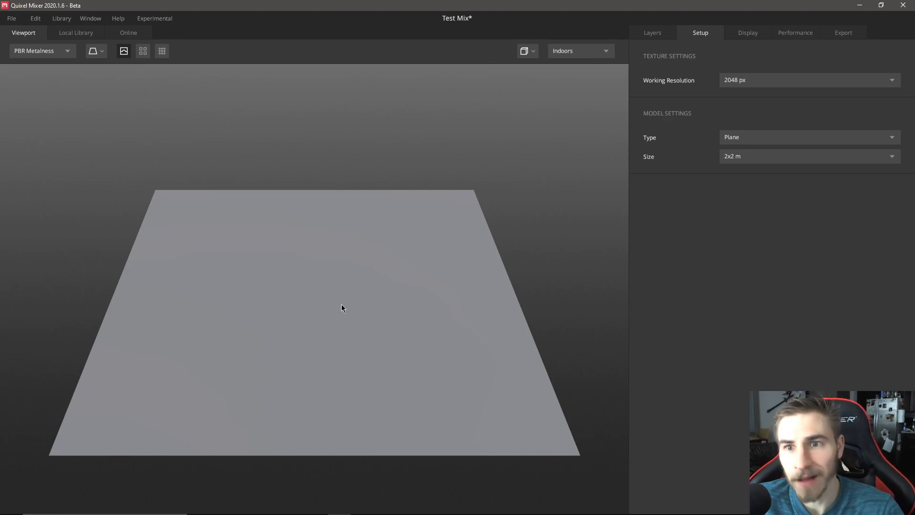
{"action": "left_click", "coordinate": [757, 80]}
{"action": "left_click", "coordinate": [722, 84]}
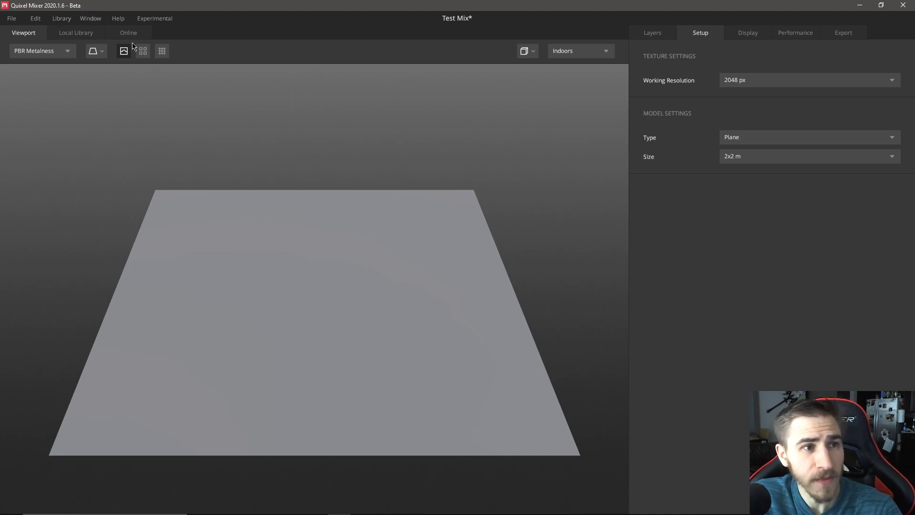
{"action": "left_click", "coordinate": [13, 19]}
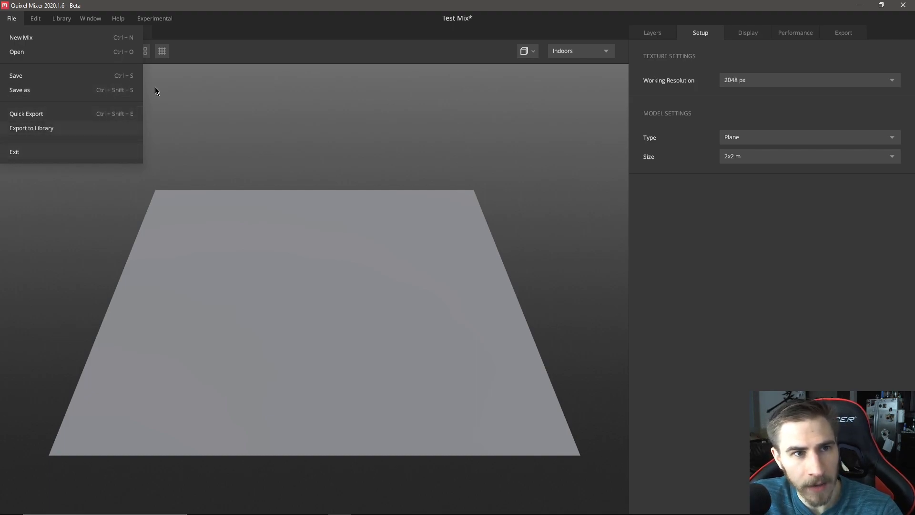
{"action": "left_click", "coordinate": [203, 36]}
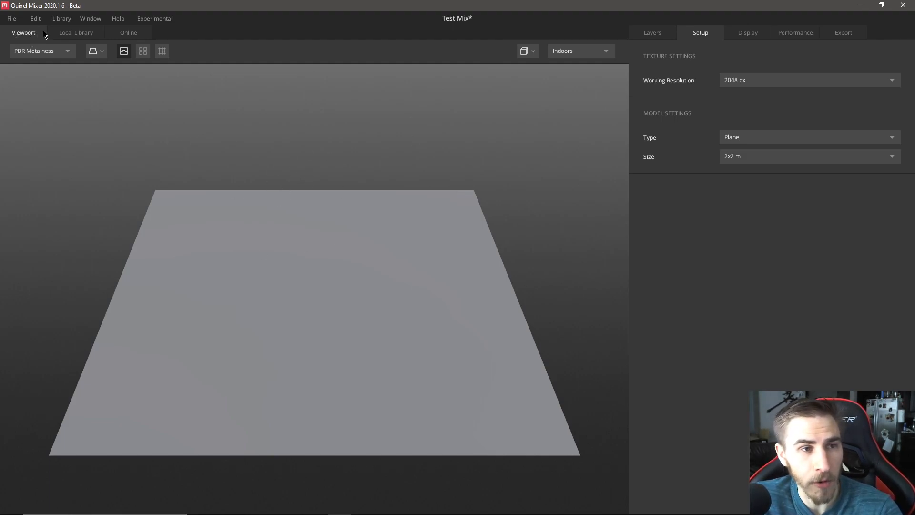
Open the local asset library, set the type filter to All Types, and browse the available assets.
{"action": "left_click", "coordinate": [74, 33]}
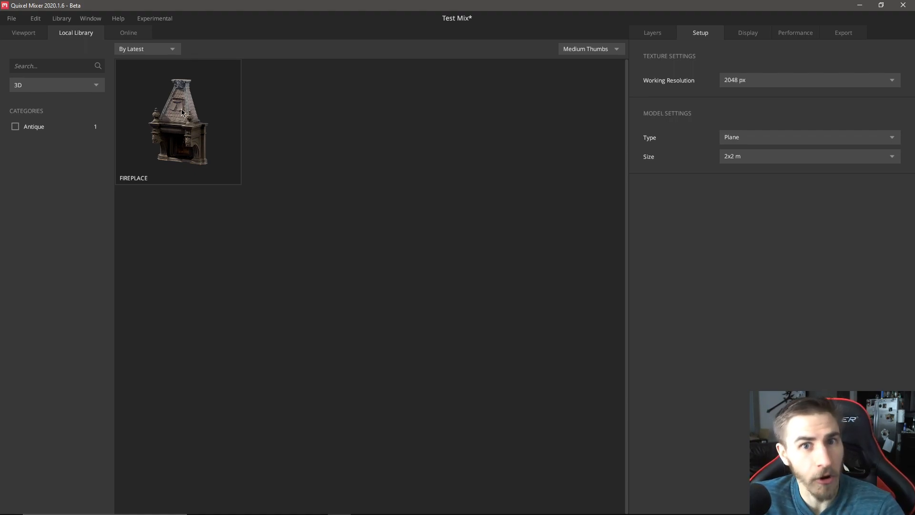
{"action": "left_click", "coordinate": [97, 86]}
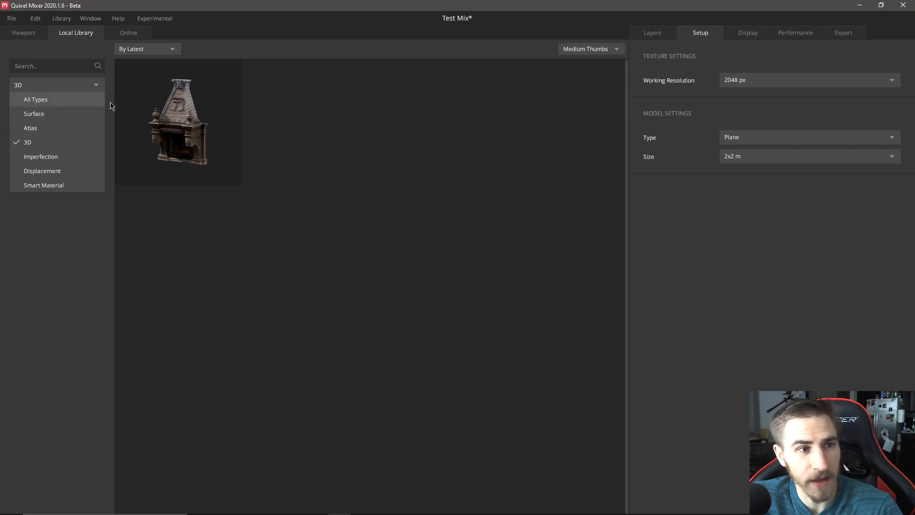
{"action": "left_click", "coordinate": [46, 99]}
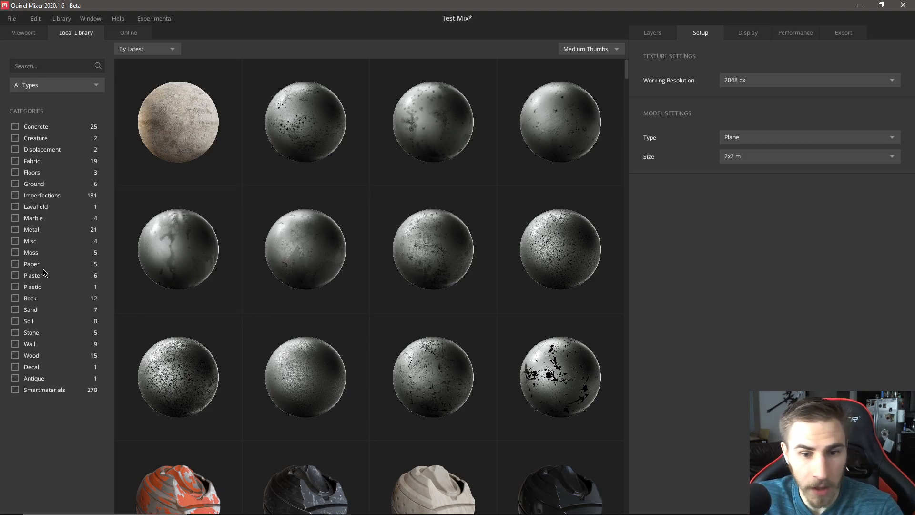
{"action": "scroll", "coordinate": [391, 292], "scroll_direction": "down", "scroll_amount": 4}
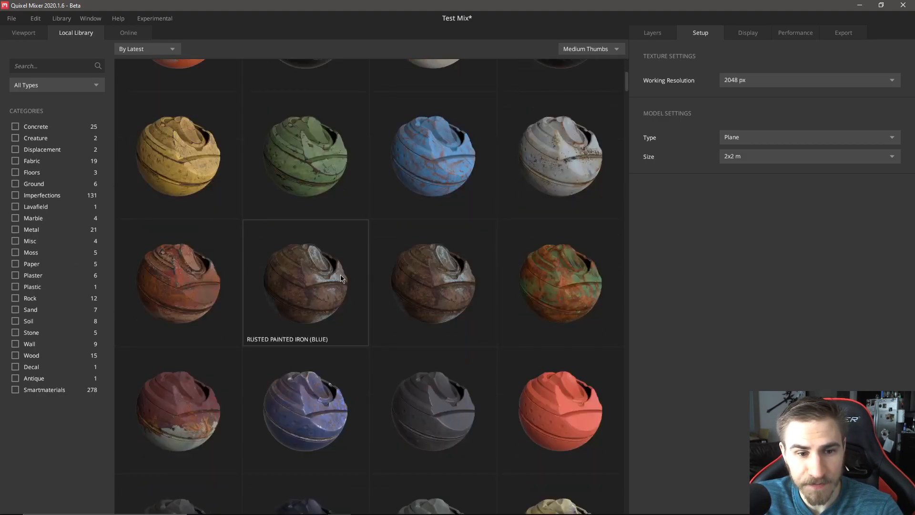
{"action": "scroll", "coordinate": [358, 271], "scroll_direction": "up", "scroll_amount": 4}
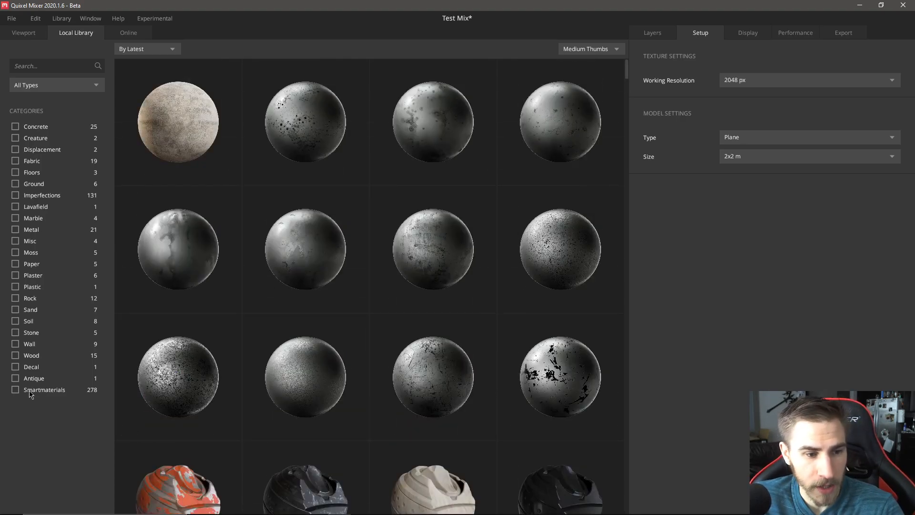
Browse the local library's Smartmaterials and Sand categories one after the other, and clear the category filter.
{"action": "left_click", "coordinate": [16, 390]}
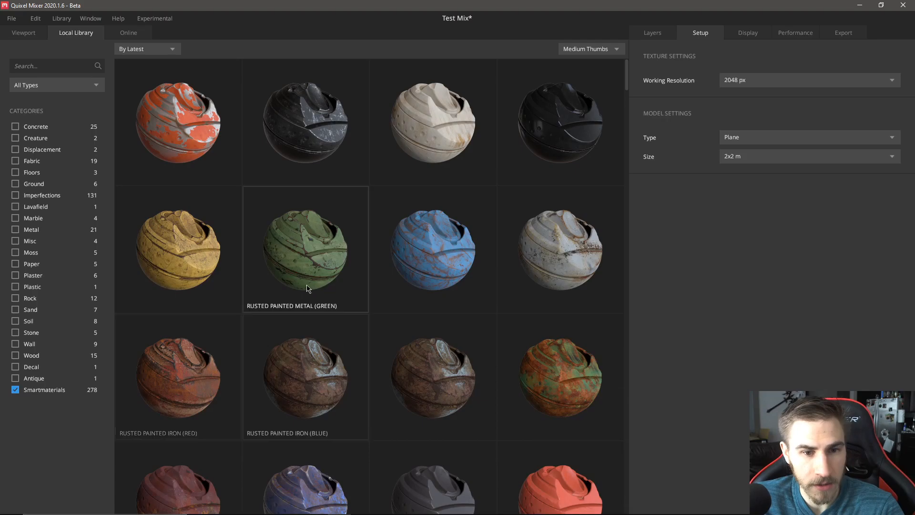
{"action": "scroll", "coordinate": [303, 265], "scroll_direction": "down", "scroll_amount": 2}
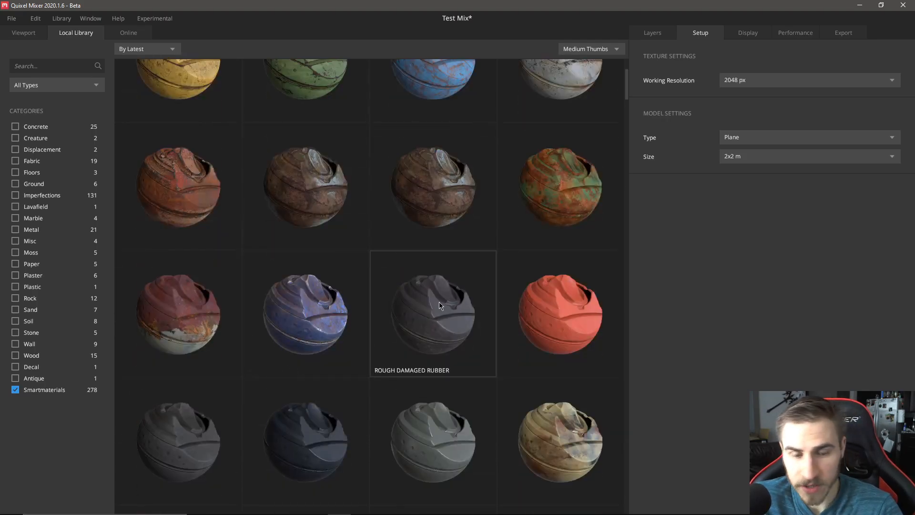
{"action": "scroll", "coordinate": [553, 243], "scroll_direction": "up", "scroll_amount": 2}
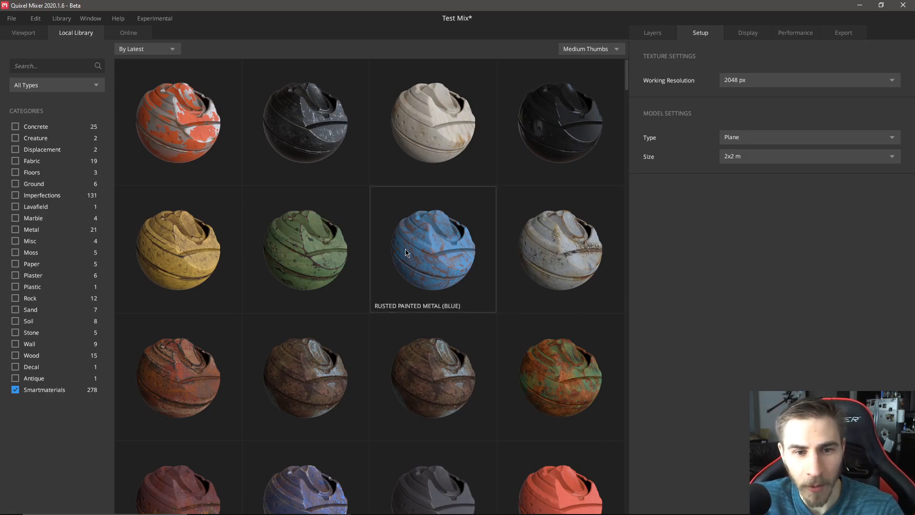
{"action": "left_click", "coordinate": [15, 390]}
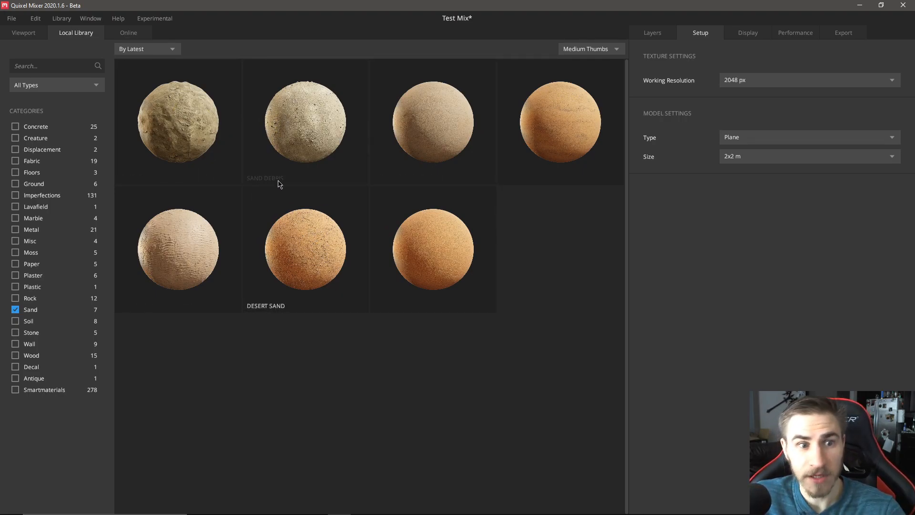
{"action": "left_click", "coordinate": [16, 309]}
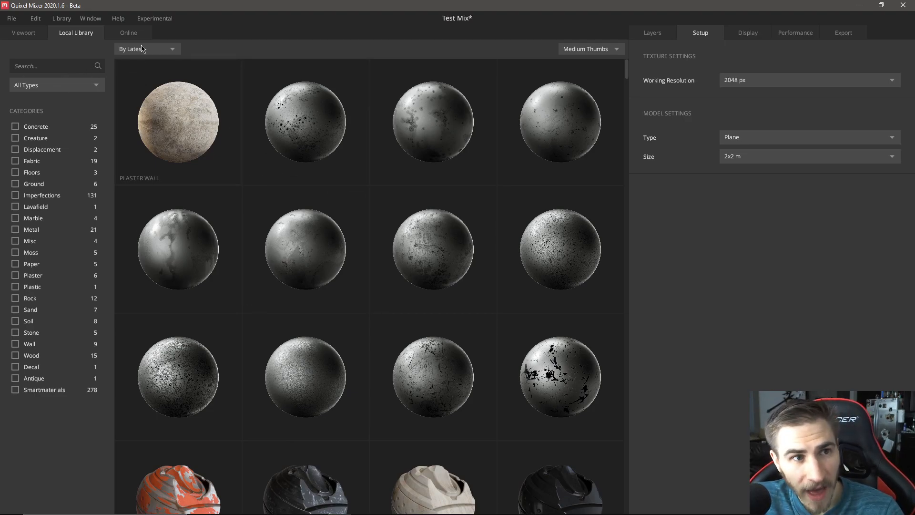
Open the online asset library, browse all asset types, and filter the list to Surface assets.
{"action": "left_click", "coordinate": [128, 33]}
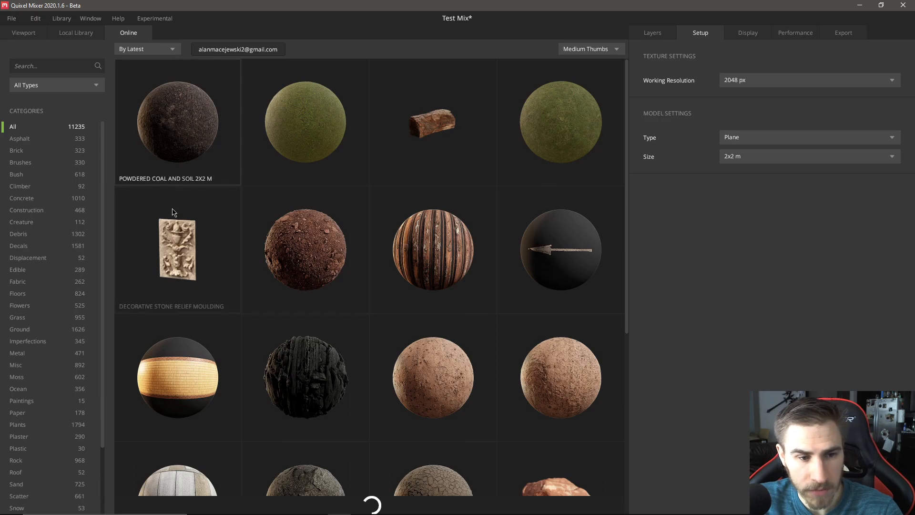
{"action": "scroll", "coordinate": [41, 222], "scroll_direction": "down", "scroll_amount": 3}
{"action": "scroll", "coordinate": [220, 259], "scroll_direction": "down", "scroll_amount": 5}
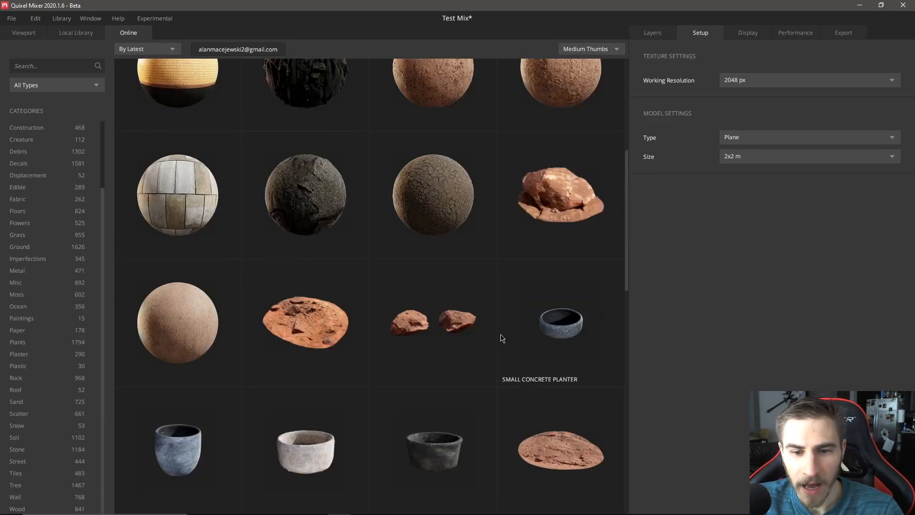
{"action": "scroll", "coordinate": [86, 421], "scroll_direction": "up", "scroll_amount": 3}
{"action": "left_click", "coordinate": [54, 89]}
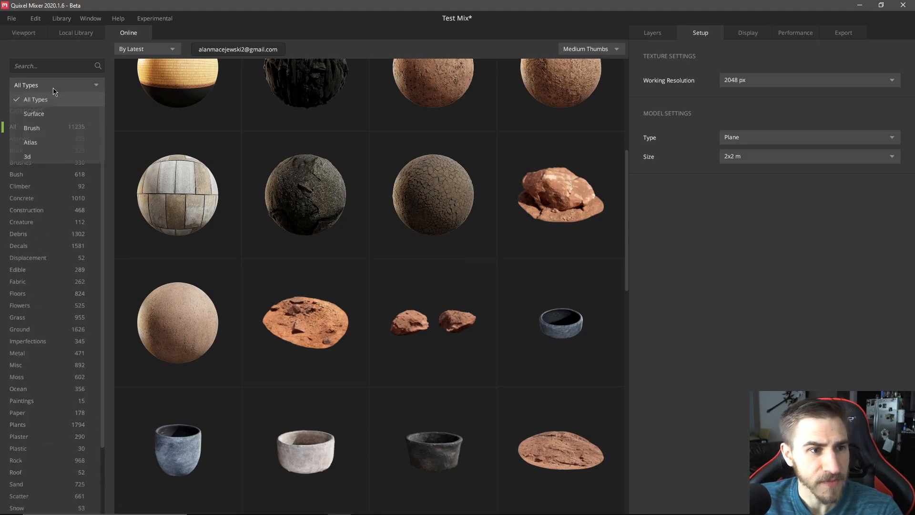
{"action": "left_click", "coordinate": [50, 114]}
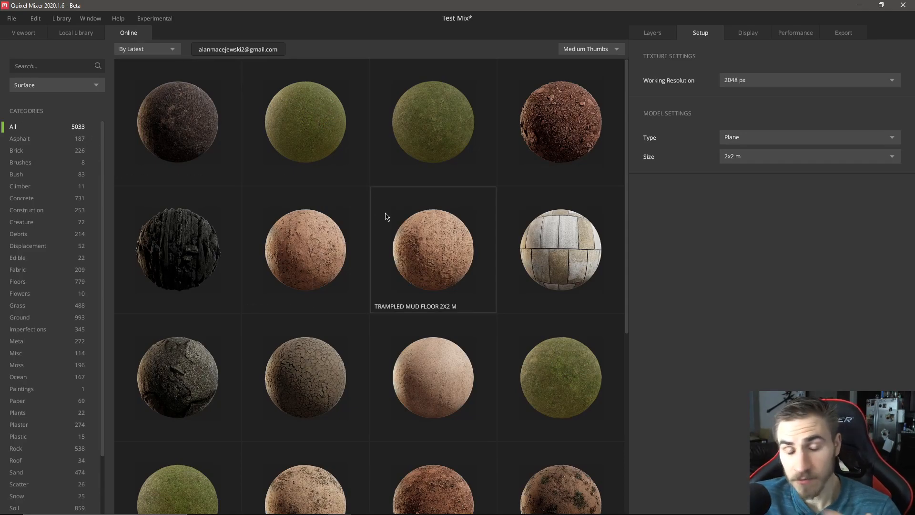
Filter the online library to the Brush type and look through the brushes.
{"action": "left_click", "coordinate": [57, 86]}
{"action": "left_click", "coordinate": [57, 126]}
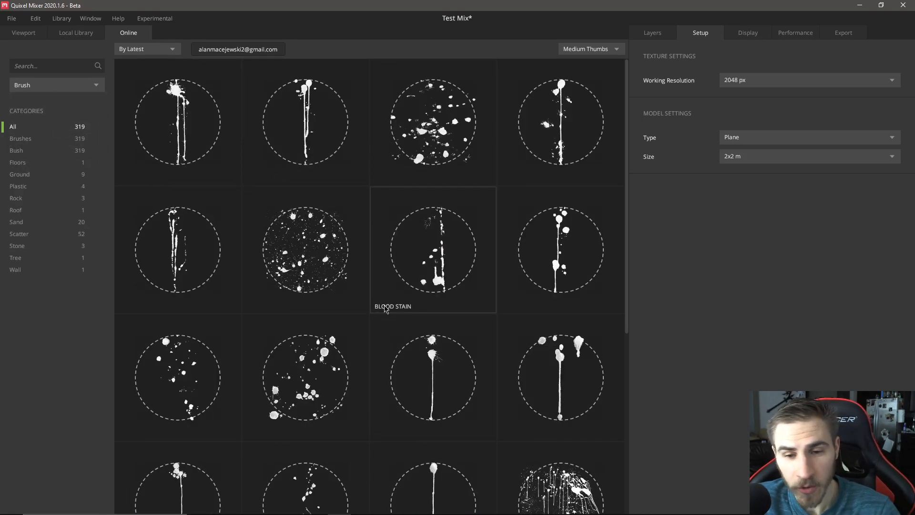
{"action": "scroll", "coordinate": [524, 304], "scroll_direction": "down", "scroll_amount": 6}
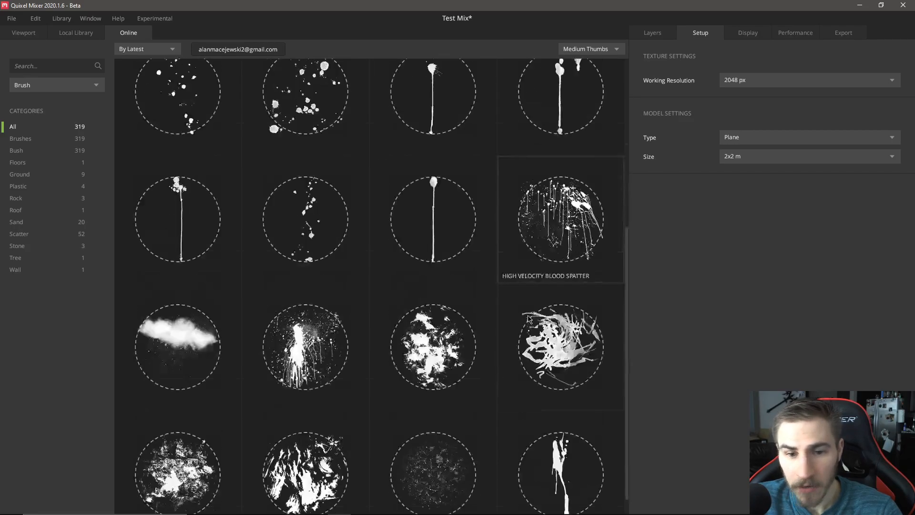
{"action": "scroll", "coordinate": [459, 266], "scroll_direction": "down", "scroll_amount": 4}
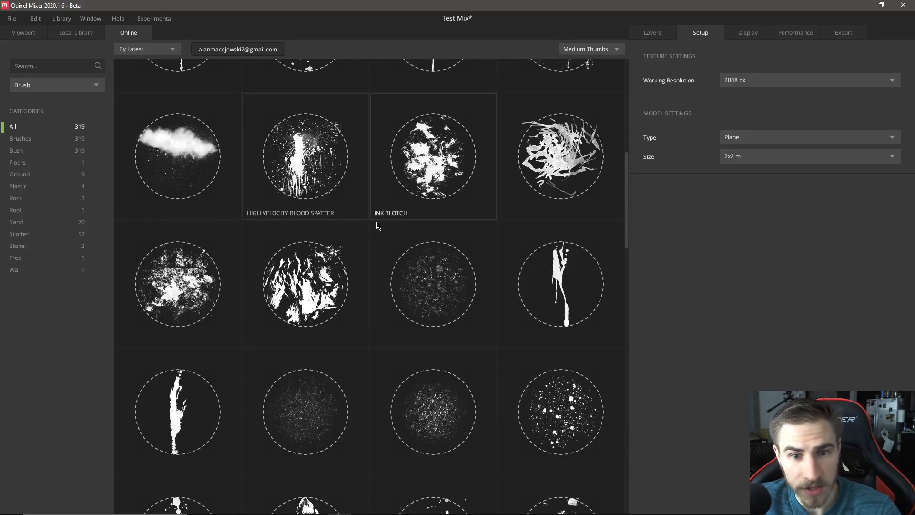
Switch the online library's type filter to Atlas and look through the atlas assets.
{"action": "left_click", "coordinate": [80, 85]}
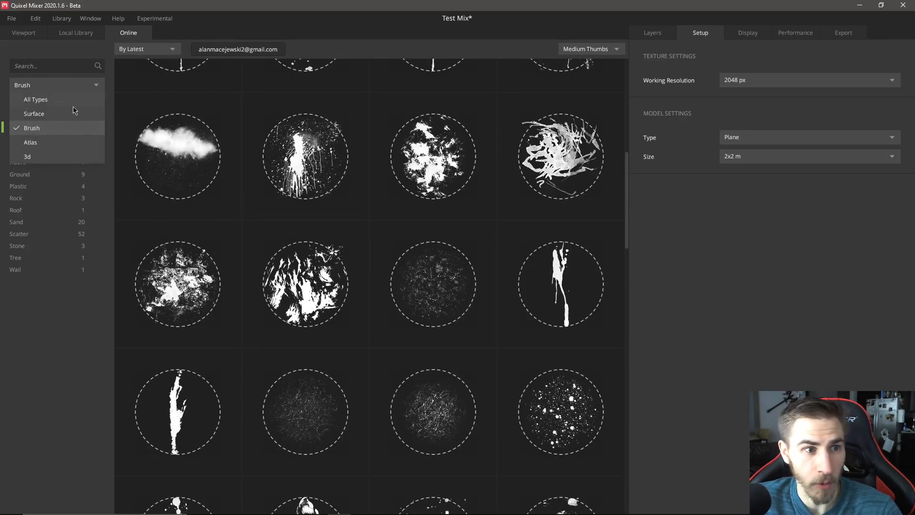
{"action": "left_click", "coordinate": [39, 146]}
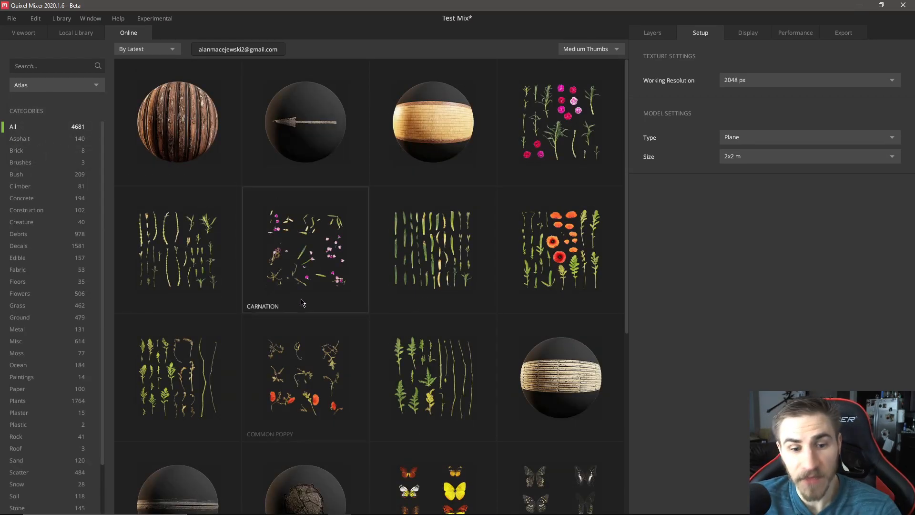
{"action": "scroll", "coordinate": [400, 227], "scroll_direction": "down", "scroll_amount": 8}
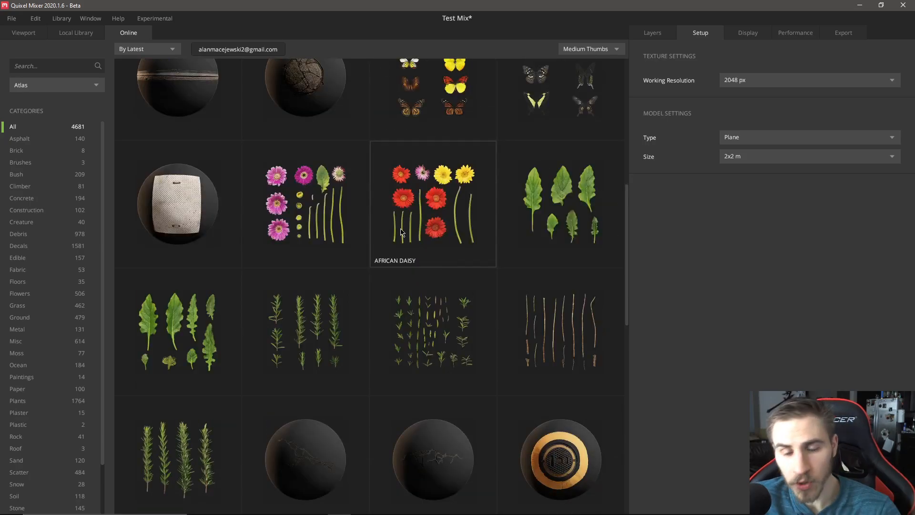
{"action": "scroll", "coordinate": [400, 227], "scroll_direction": "down", "scroll_amount": 7}
{"action": "scroll", "coordinate": [327, 255], "scroll_direction": "up", "scroll_amount": 7}
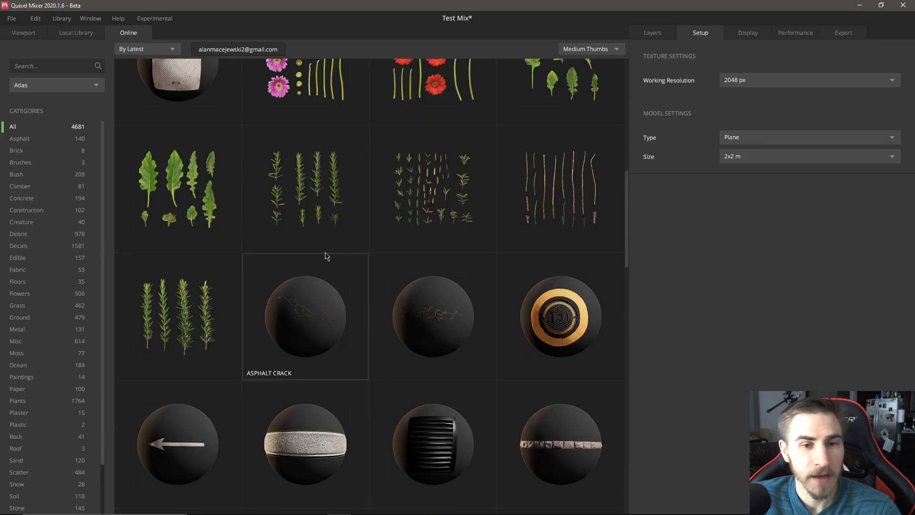
{"action": "scroll", "coordinate": [350, 263], "scroll_direction": "up", "scroll_amount": 7}
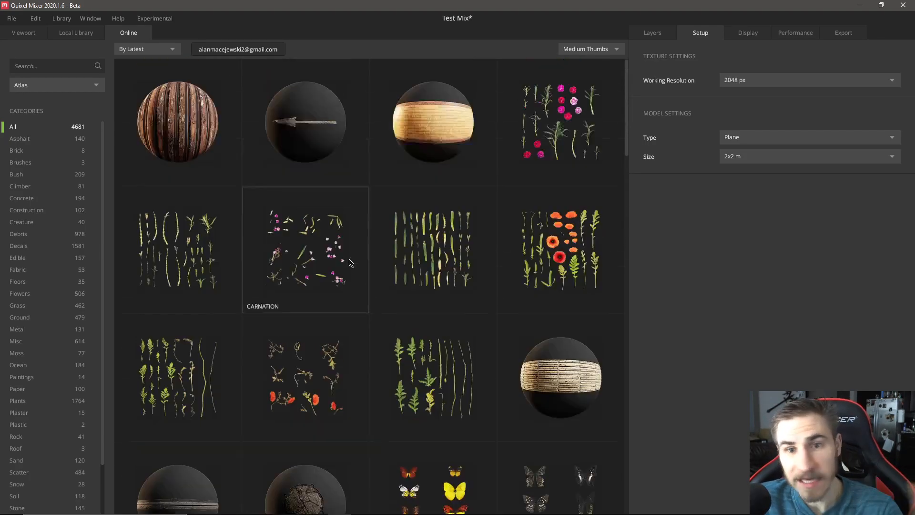
Show only 3d assets in the online library and look through the models, returning to the start of the list.
{"action": "left_click", "coordinate": [74, 88]}
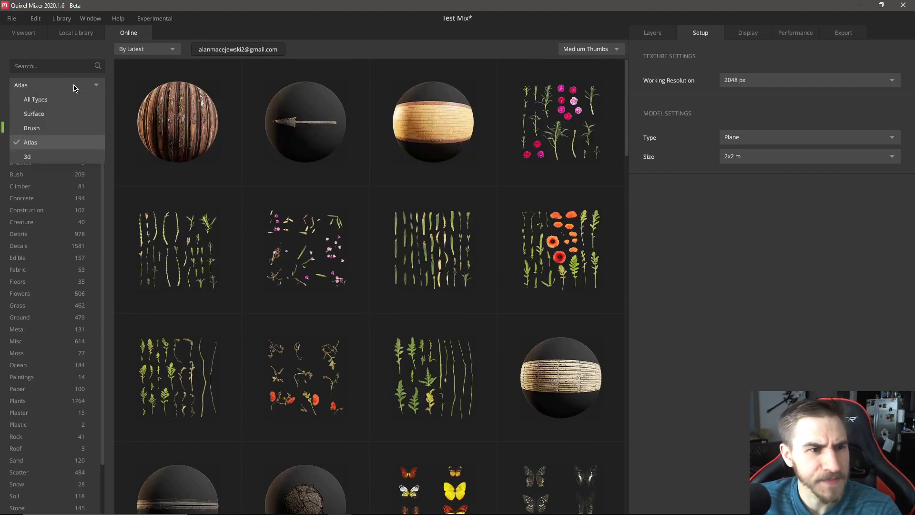
{"action": "left_click", "coordinate": [40, 153]}
{"action": "scroll", "coordinate": [378, 218], "scroll_direction": "down", "scroll_amount": 10}
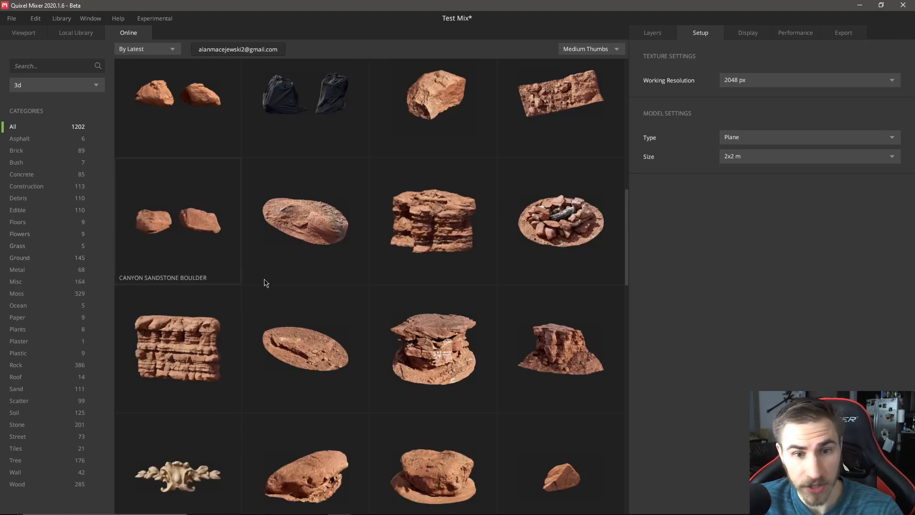
{"action": "scroll", "coordinate": [327, 265], "scroll_direction": "down", "scroll_amount": 9}
{"action": "scroll", "coordinate": [270, 262], "scroll_direction": "down", "scroll_amount": 3}
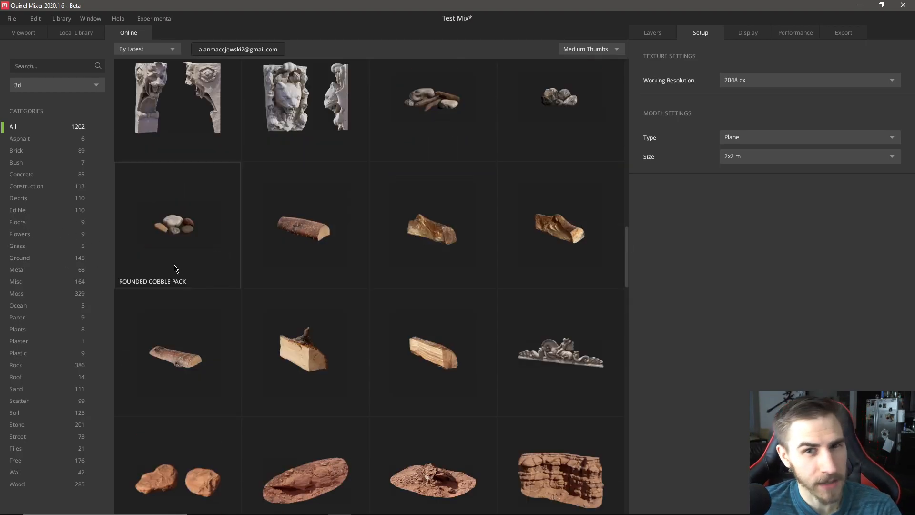
{"action": "scroll", "coordinate": [400, 297], "scroll_direction": "up", "scroll_amount": 8}
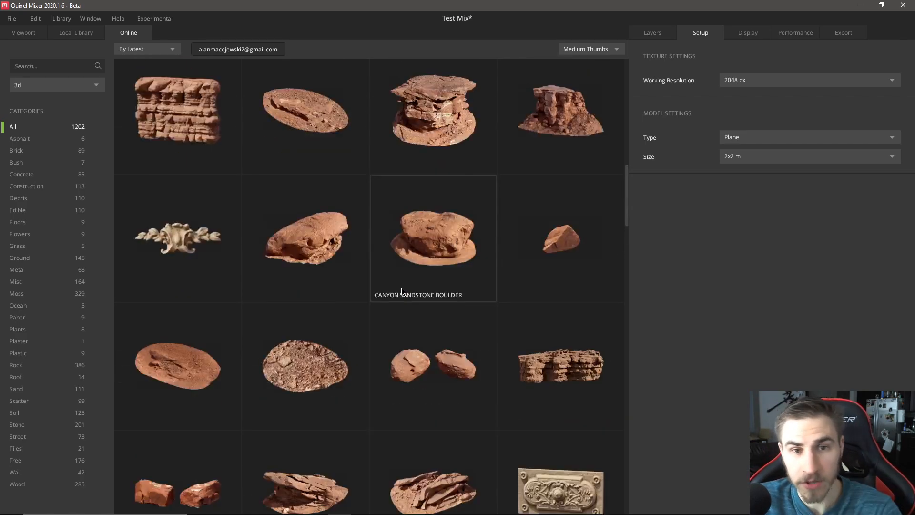
{"action": "scroll", "coordinate": [407, 316], "scroll_direction": "up", "scroll_amount": 3}
{"action": "scroll", "coordinate": [407, 317], "scroll_direction": "up", "scroll_amount": 4}
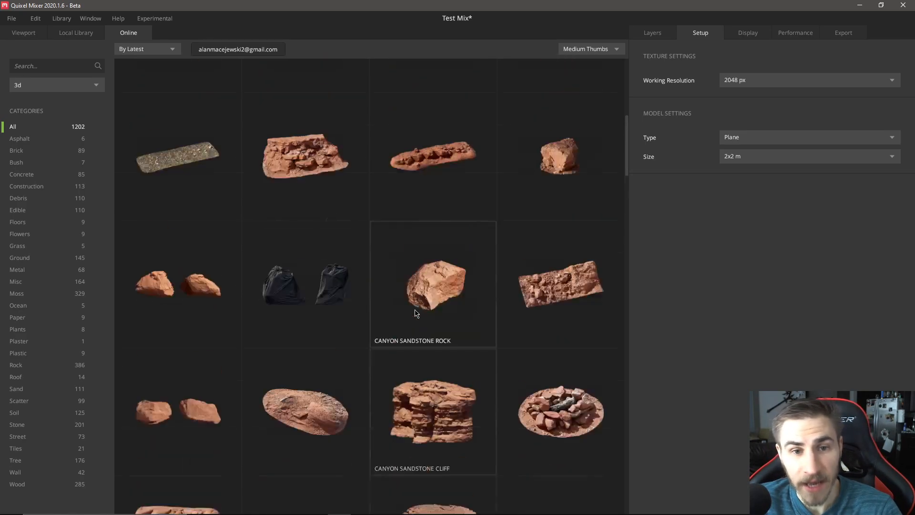
{"action": "scroll", "coordinate": [355, 304], "scroll_direction": "up", "scroll_amount": 4}
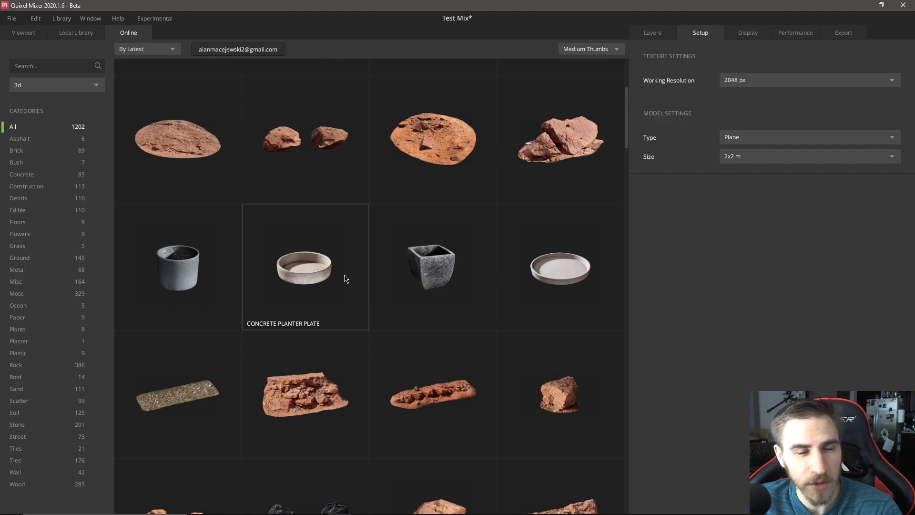
{"action": "scroll", "coordinate": [238, 262], "scroll_direction": "up", "scroll_amount": 3}
{"action": "scroll", "coordinate": [378, 310], "scroll_direction": "up", "scroll_amount": 1}
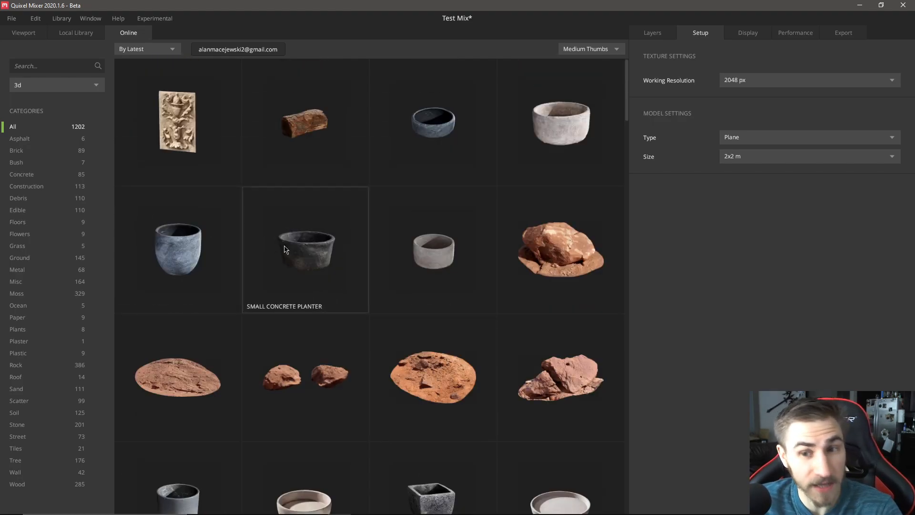
Set the online library's type filter back to Surface and browse further down the surface materials.
{"action": "left_click", "coordinate": [67, 87]}
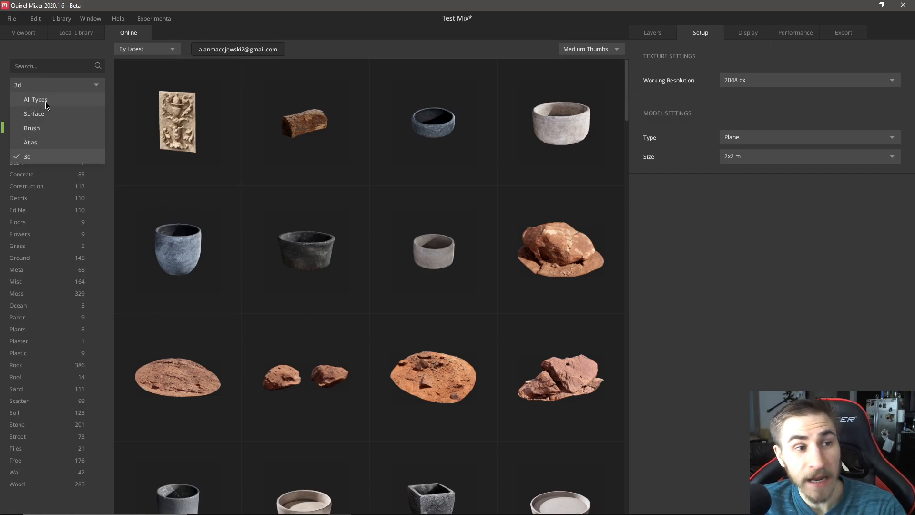
{"action": "left_click", "coordinate": [46, 109]}
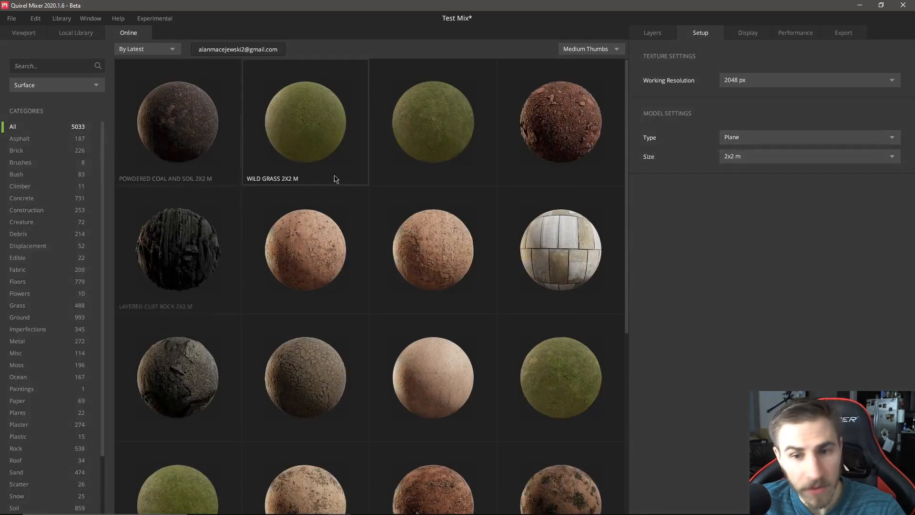
{"action": "scroll", "coordinate": [518, 260], "scroll_direction": "down", "scroll_amount": 5}
{"action": "scroll", "coordinate": [294, 217], "scroll_direction": "down", "scroll_amount": 3}
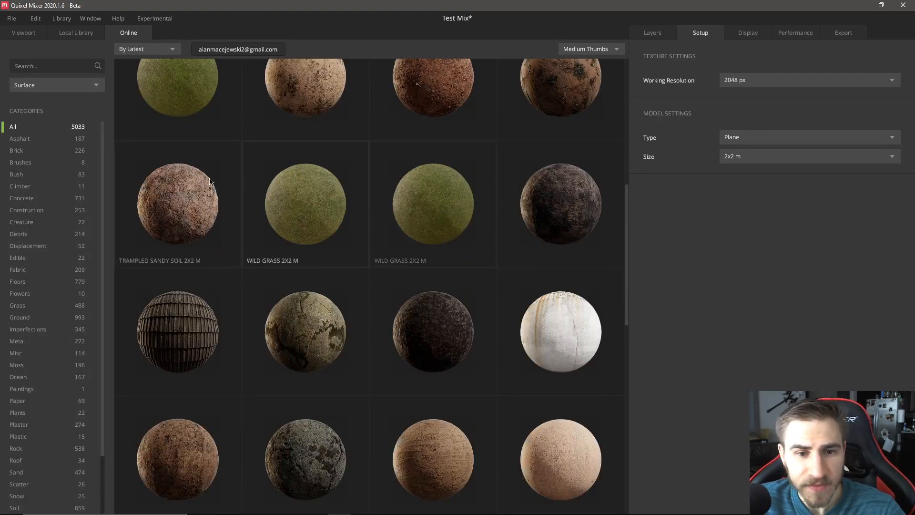
Download the Japanese Concrete Panels 2x2 m surface from the online library.
{"action": "scroll", "coordinate": [445, 186], "scroll_direction": "down", "scroll_amount": 2}
{"action": "scroll", "coordinate": [219, 232], "scroll_direction": "down", "scroll_amount": 5}
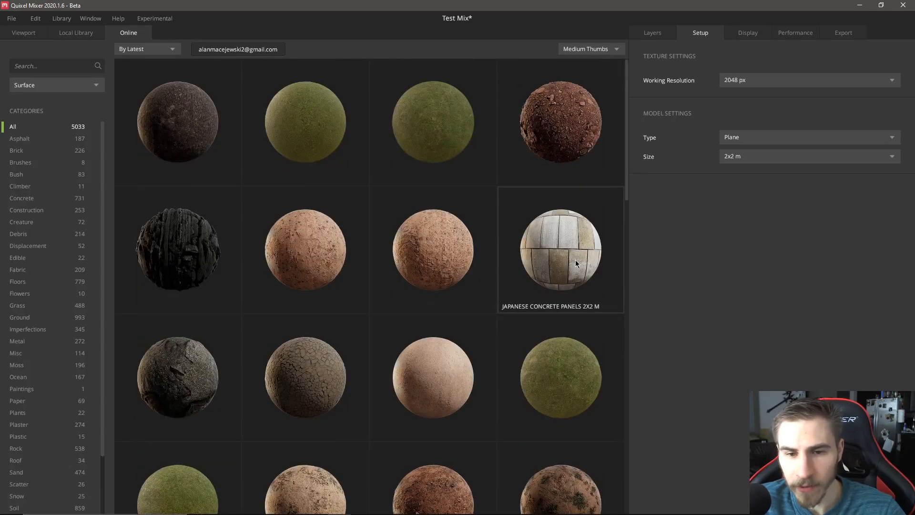
{"action": "left_click", "coordinate": [564, 251]}
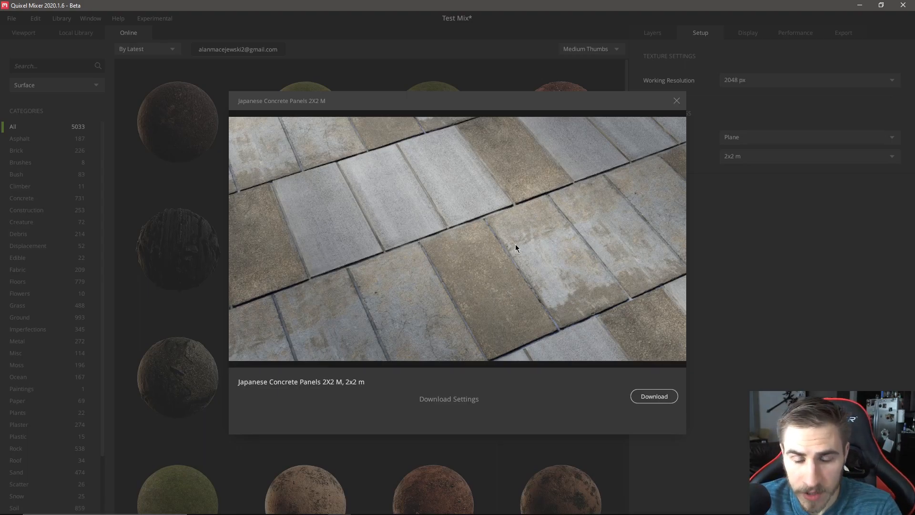
{"action": "left_click", "coordinate": [639, 397]}
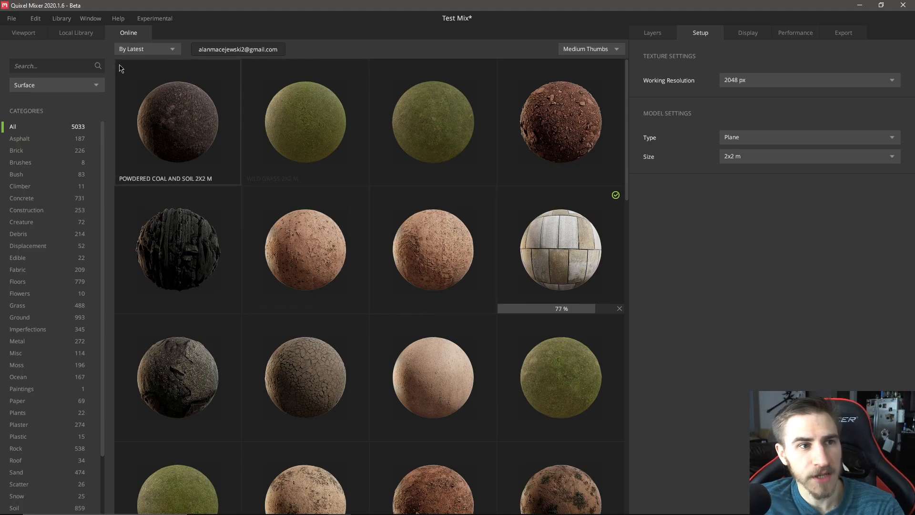
Look up the Japanese Concrete Panels surface in the local library and compare it with its online library entry.
{"action": "left_click", "coordinate": [77, 37]}
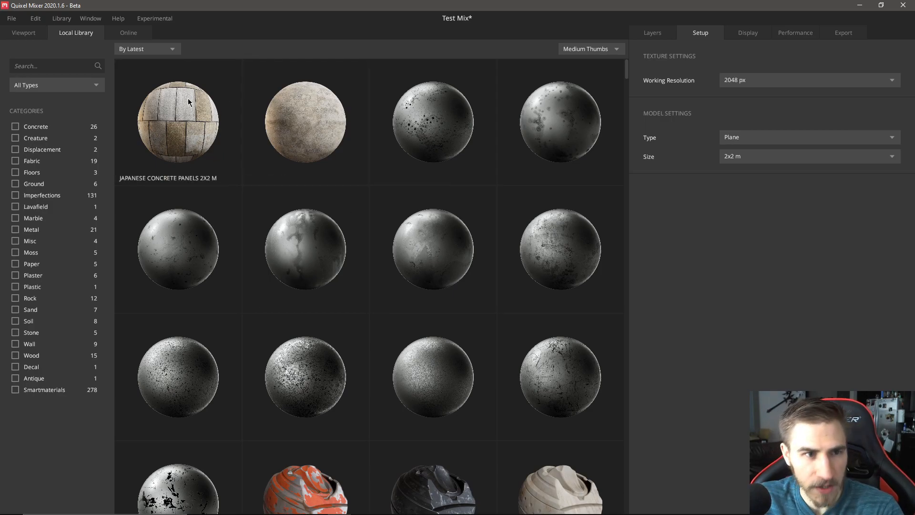
{"action": "left_click", "coordinate": [127, 33]}
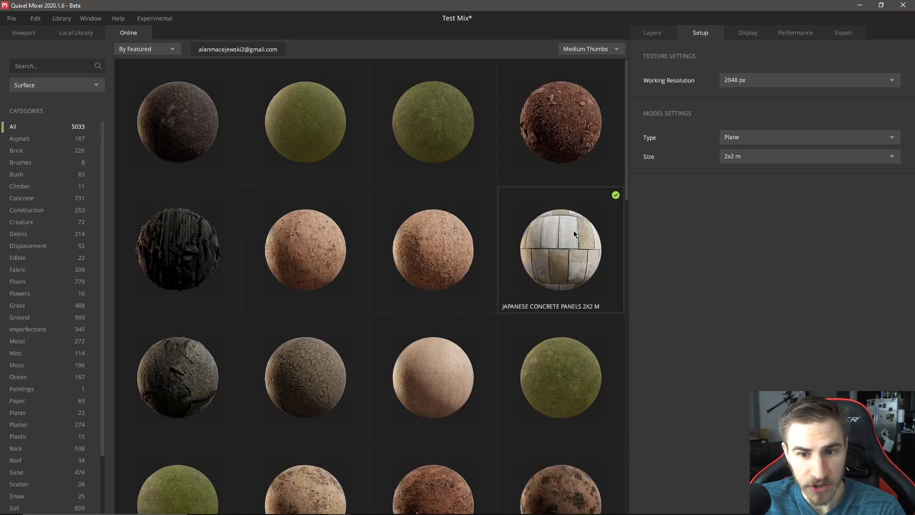
{"action": "left_click", "coordinate": [74, 34]}
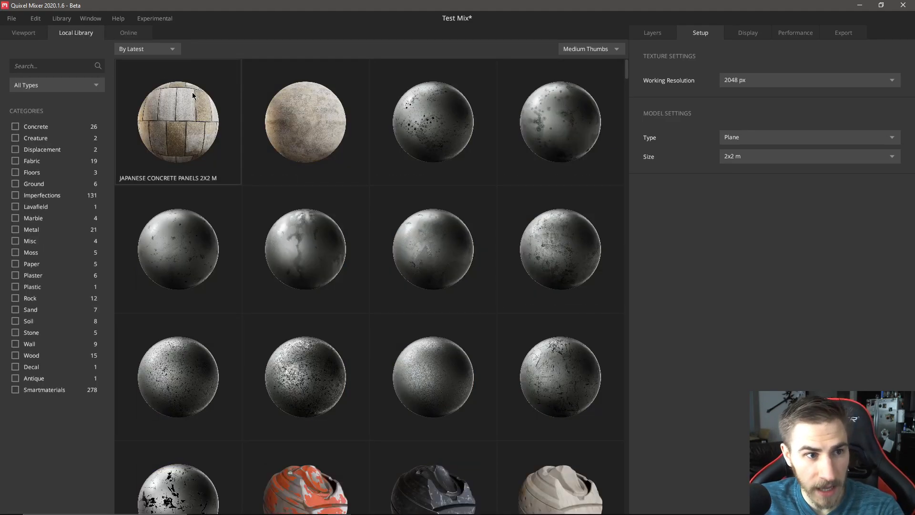
Keep the local library sorted by latest and add the Japanese Concrete Panels 2x2 m surface to the mix.
{"action": "left_click", "coordinate": [148, 51]}
{"action": "left_click", "coordinate": [152, 59]}
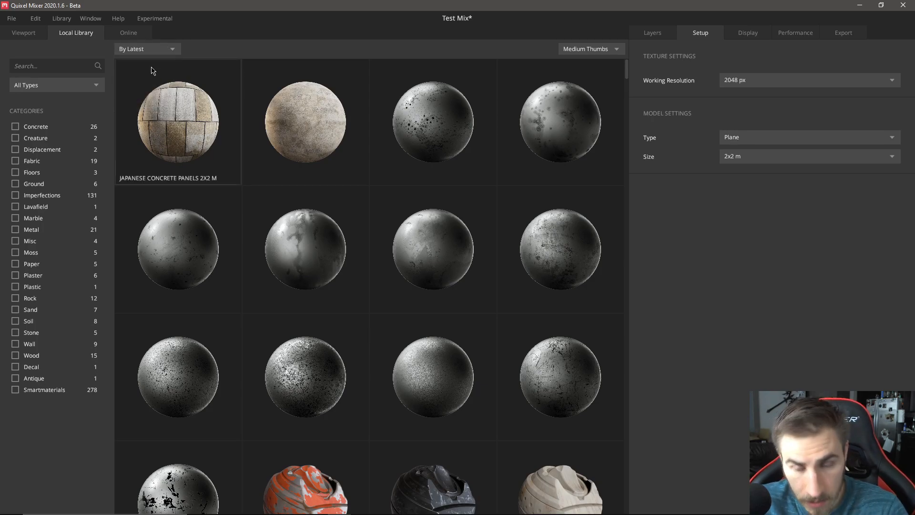
{"action": "left_click", "coordinate": [168, 132]}
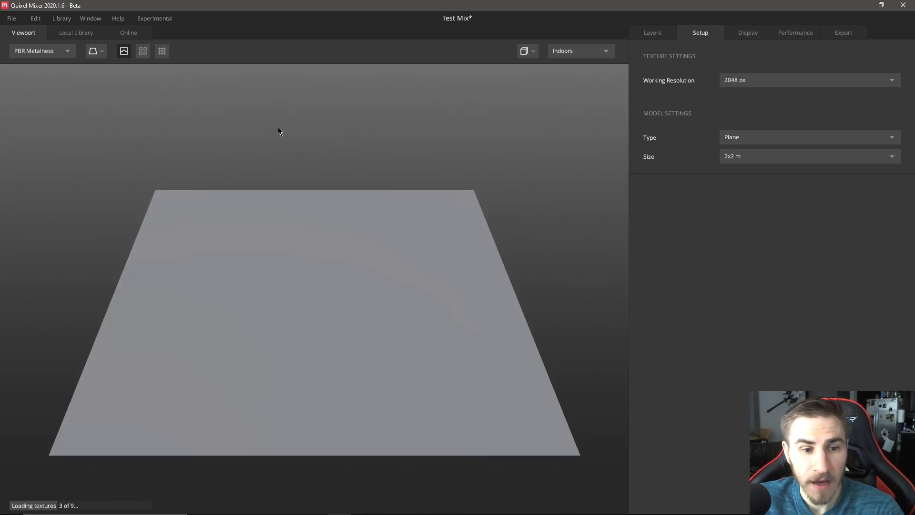
{"action": "left_click_drag", "start_coordinate": [448, 281], "coordinate": [447, 261]}
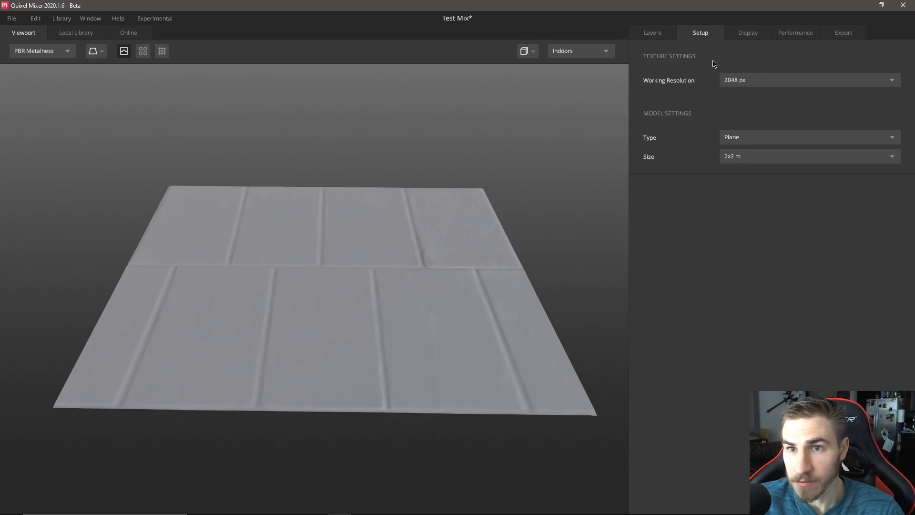
Show the mix's layers and compare the settings of the BaseLayer with those of the Japanese Concrete Panels layer.
{"action": "left_click", "coordinate": [653, 35]}
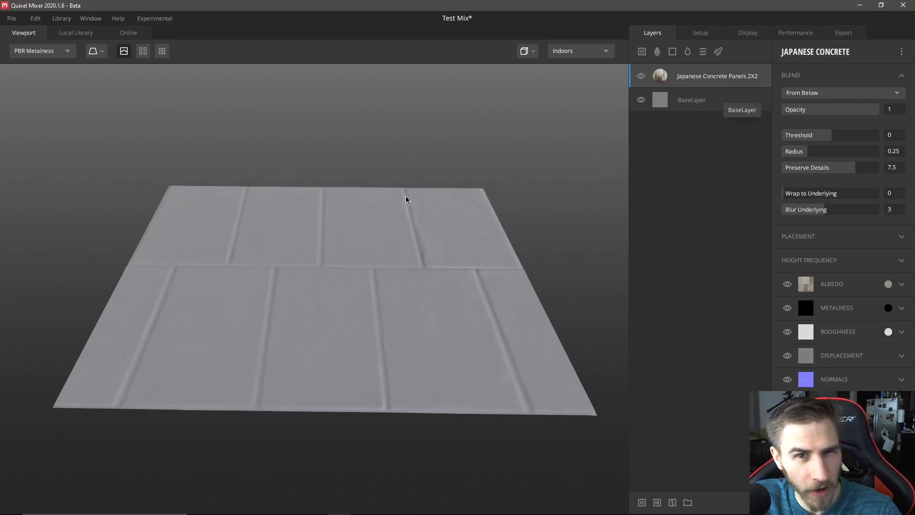
{"action": "left_click", "coordinate": [694, 106]}
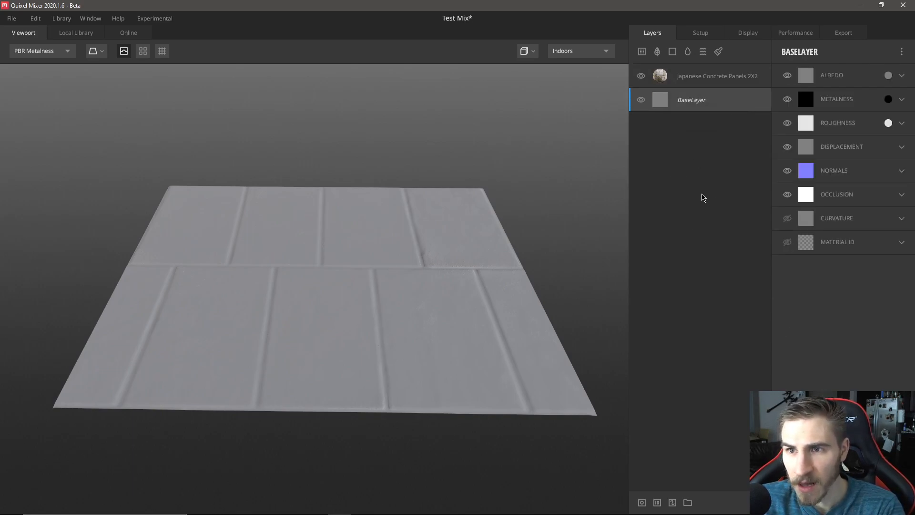
{"action": "left_click", "coordinate": [701, 79]}
{"action": "left_click", "coordinate": [699, 100]}
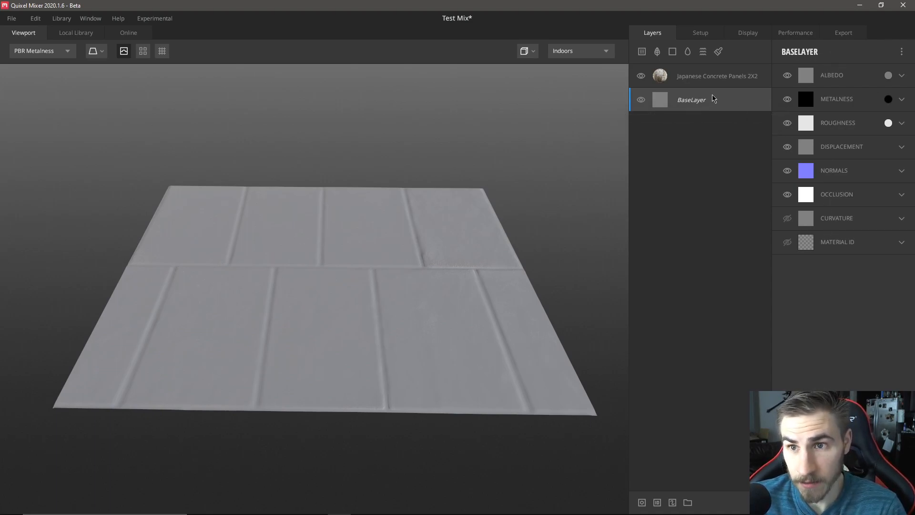
{"action": "left_click", "coordinate": [707, 83]}
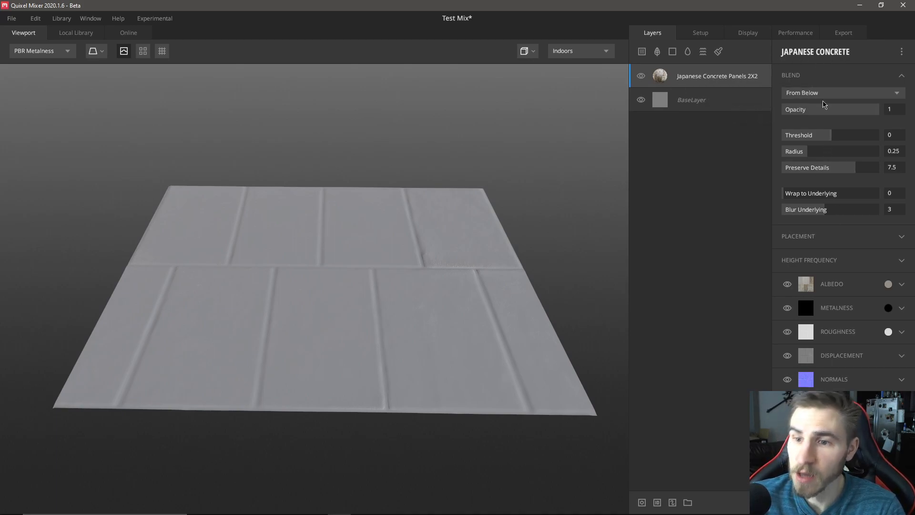
{"action": "left_click", "coordinate": [688, 91]}
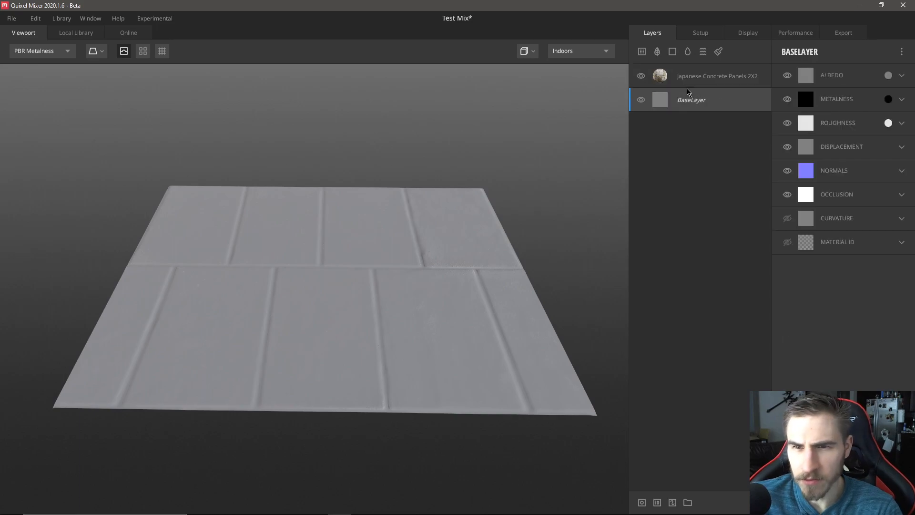
{"action": "left_click", "coordinate": [719, 78]}
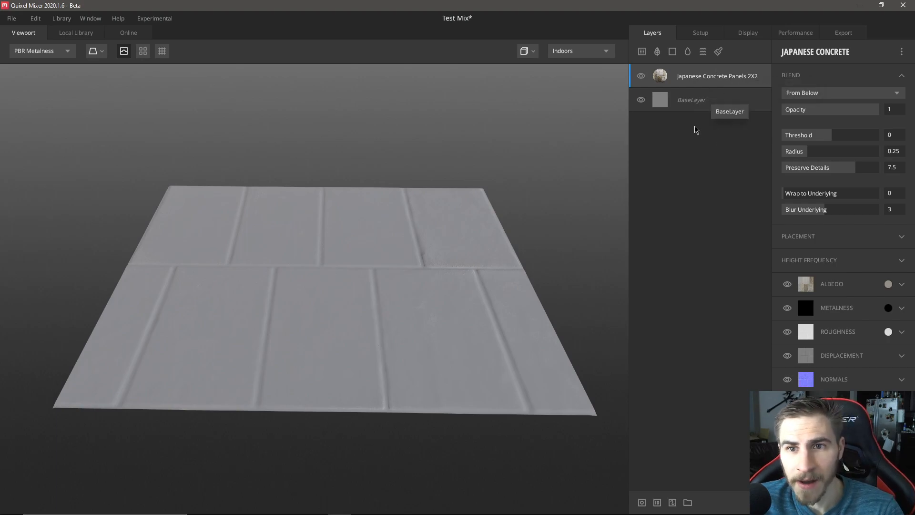
Hide the BaseLayer and inspect the concrete panel texture on the plane up close and from a distance.
{"action": "left_click", "coordinate": [644, 102]}
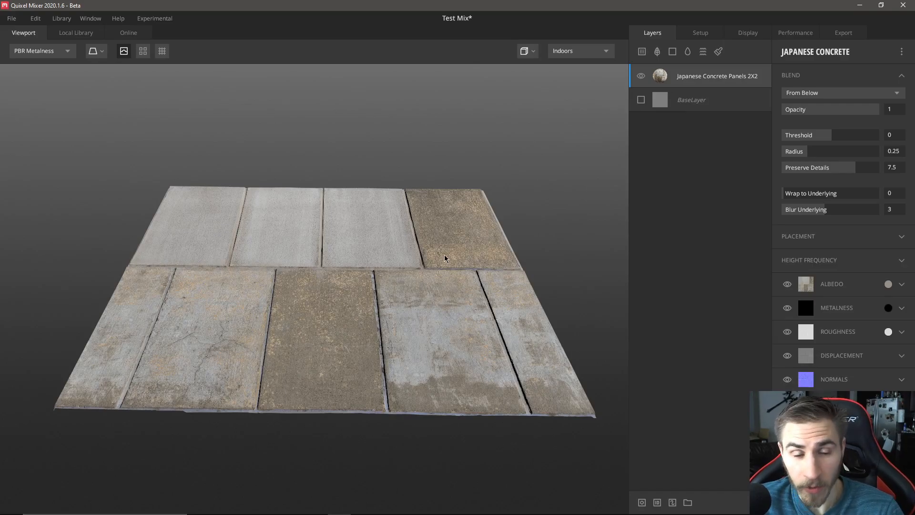
{"action": "scroll", "coordinate": [444, 258], "scroll_direction": "up", "scroll_amount": 5}
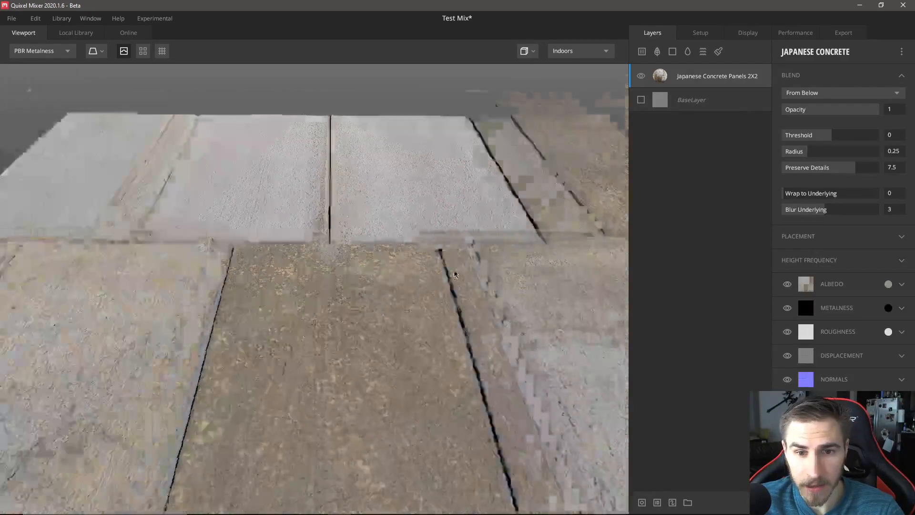
{"action": "scroll", "coordinate": [454, 272], "scroll_direction": "up", "scroll_amount": 2}
{"action": "scroll", "coordinate": [263, 243], "scroll_direction": "up", "scroll_amount": 2}
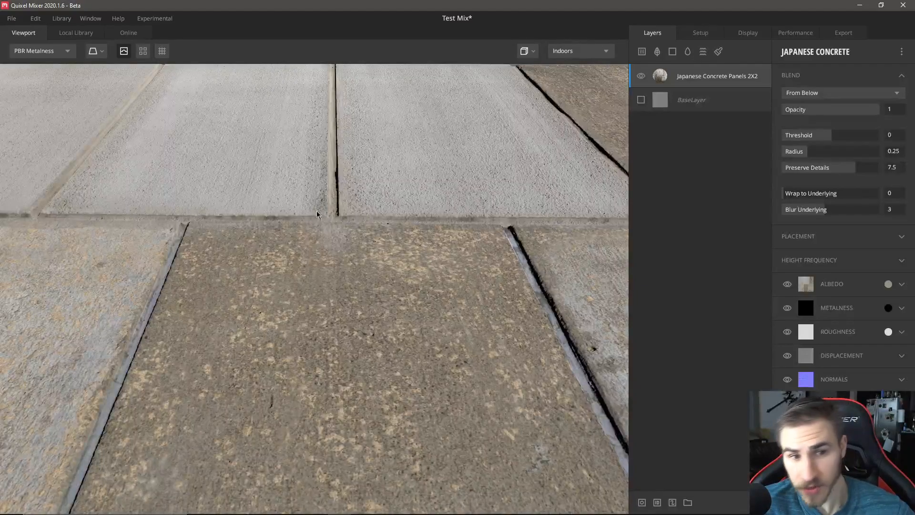
{"action": "scroll", "coordinate": [400, 262], "scroll_direction": "down", "scroll_amount": 6}
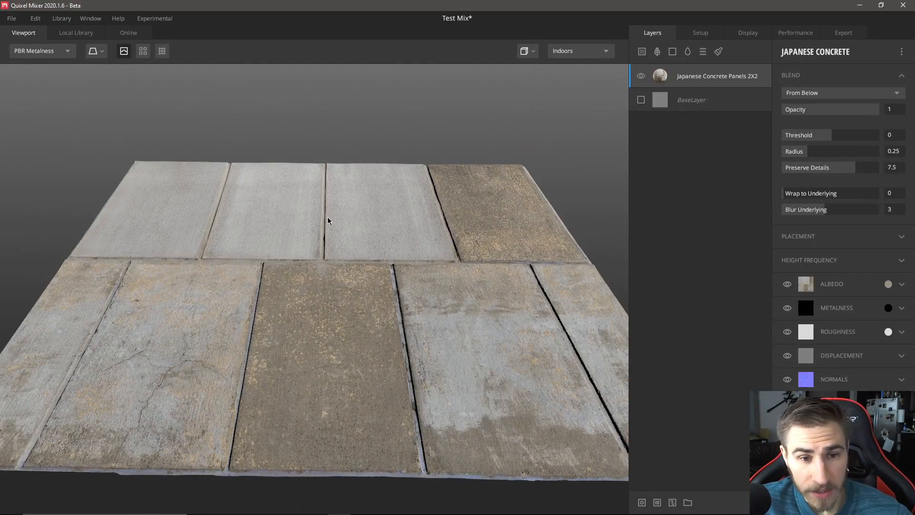
{"action": "scroll", "coordinate": [387, 240], "scroll_direction": "down", "scroll_amount": 2}
{"action": "middle_click_drag", "start_coordinate": [378, 272], "coordinate": [357, 270]}
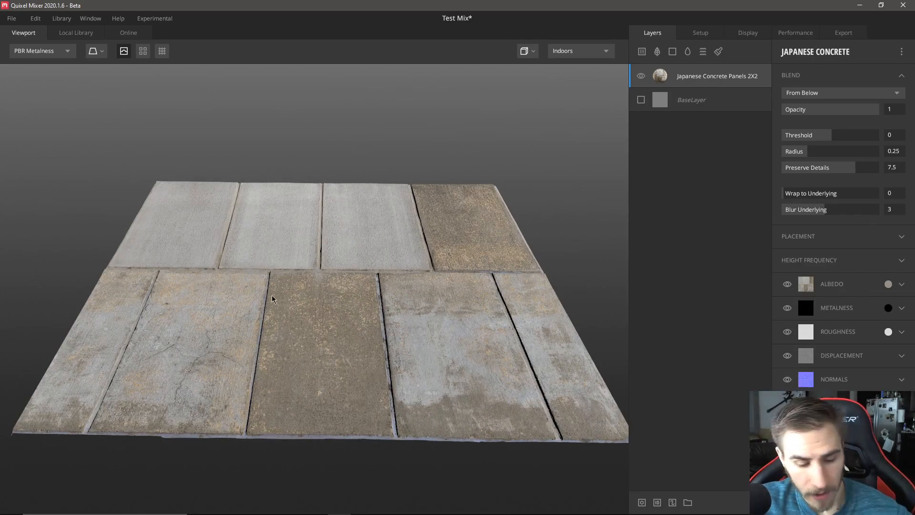
{"action": "left_click_drag", "start_coordinate": [325, 184], "coordinate": [315, 299]}
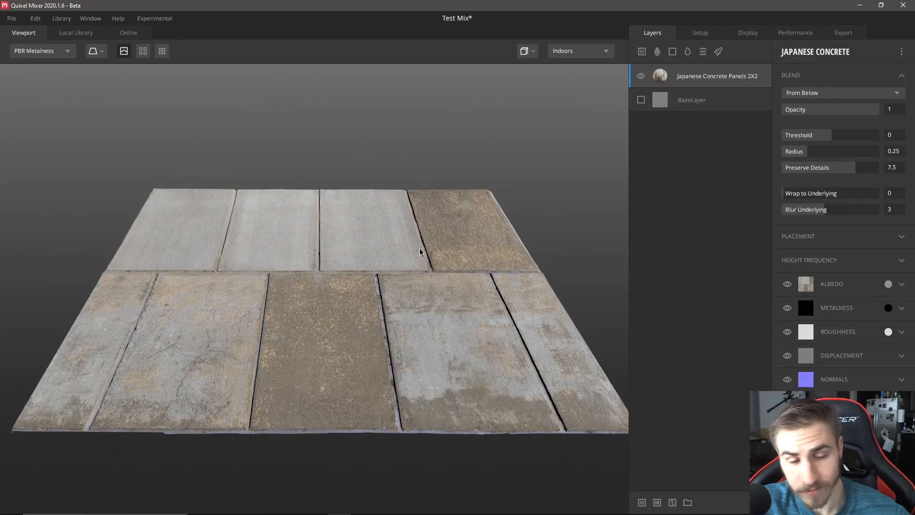
{"action": "left_click_drag", "start_coordinate": [419, 249], "coordinate": [343, 343]}
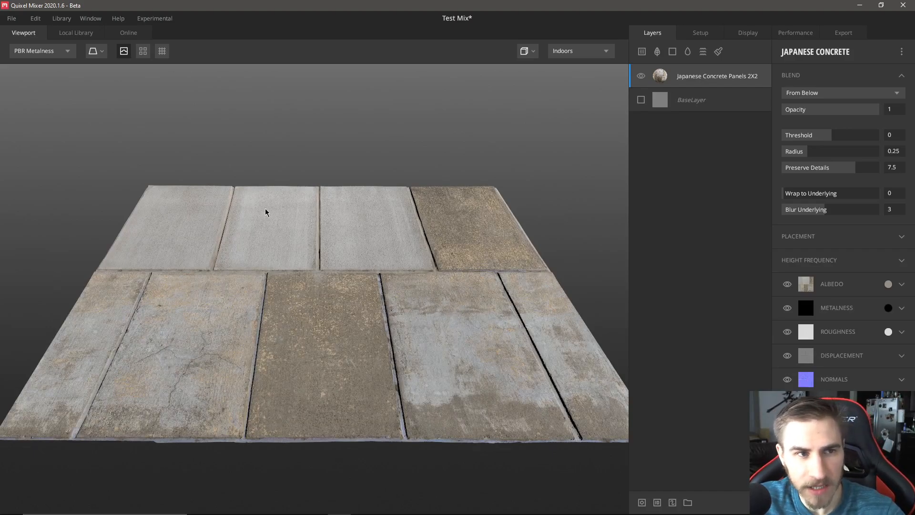
Preview the Albedo, Metalness, Roughness and Normal channels of the concrete panels one after another in the viewport.
{"action": "left_click", "coordinate": [69, 50]}
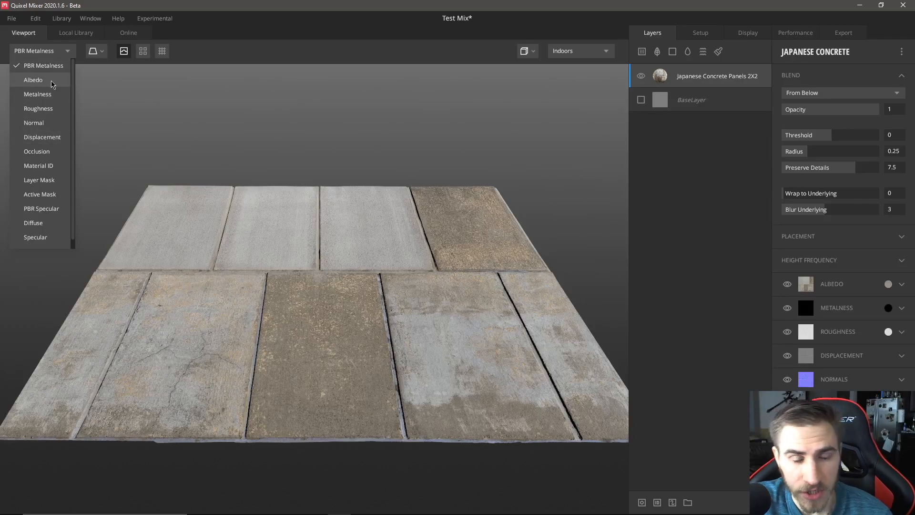
{"action": "left_click", "coordinate": [33, 80]}
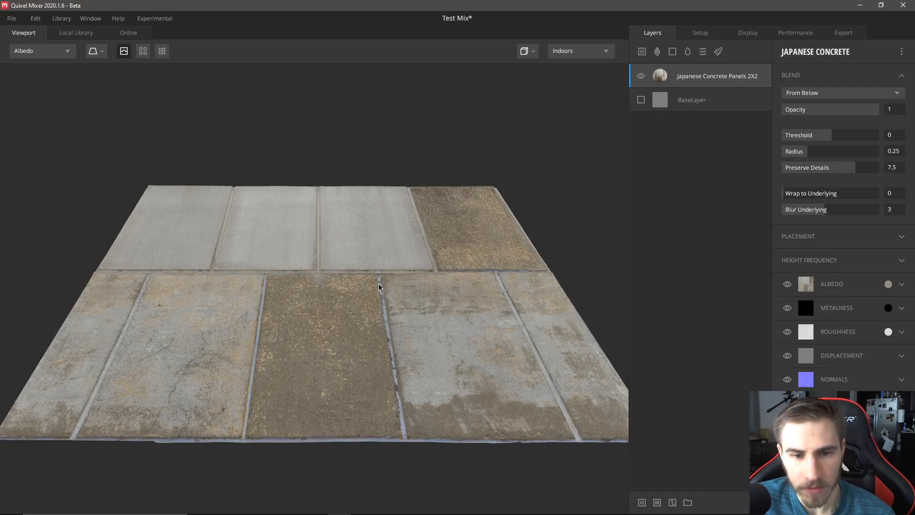
{"action": "left_click", "coordinate": [42, 51]}
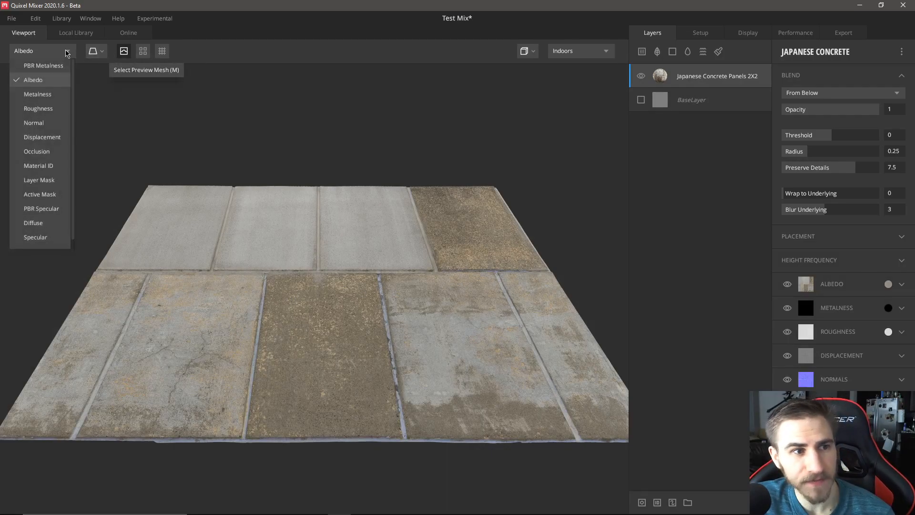
{"action": "left_click", "coordinate": [38, 94]}
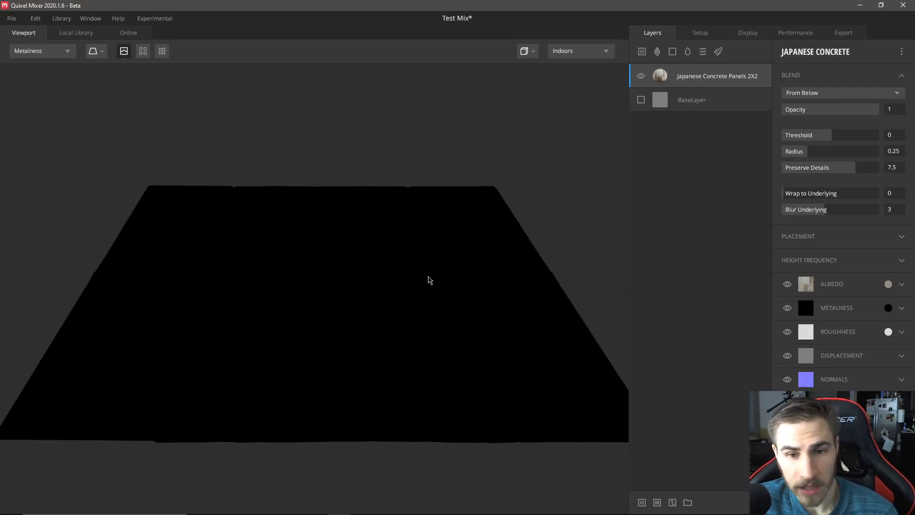
{"action": "left_click", "coordinate": [53, 51]}
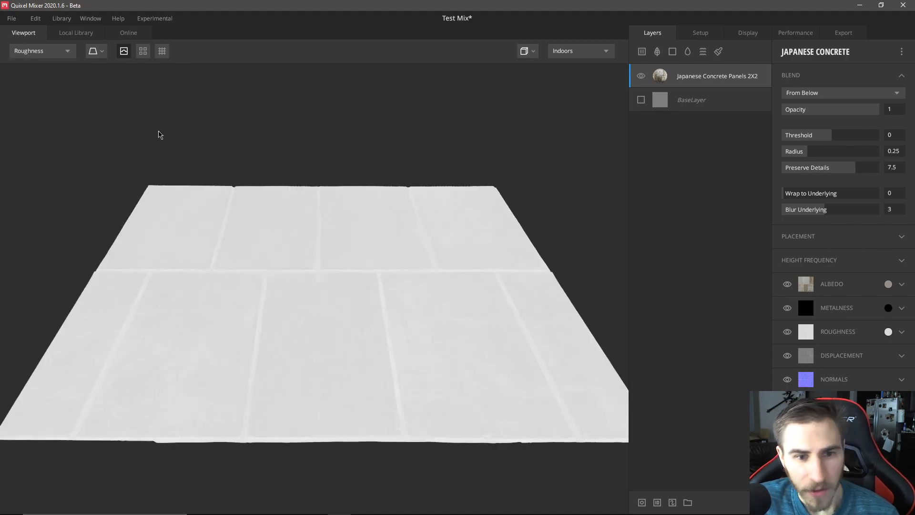
{"action": "left_click", "coordinate": [36, 108]}
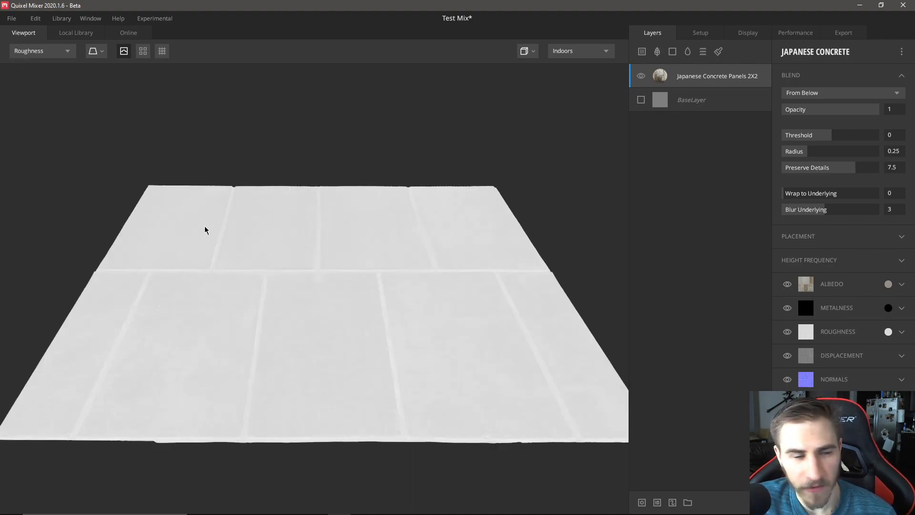
{"action": "left_click", "coordinate": [55, 51]}
{"action": "left_click", "coordinate": [38, 124]}
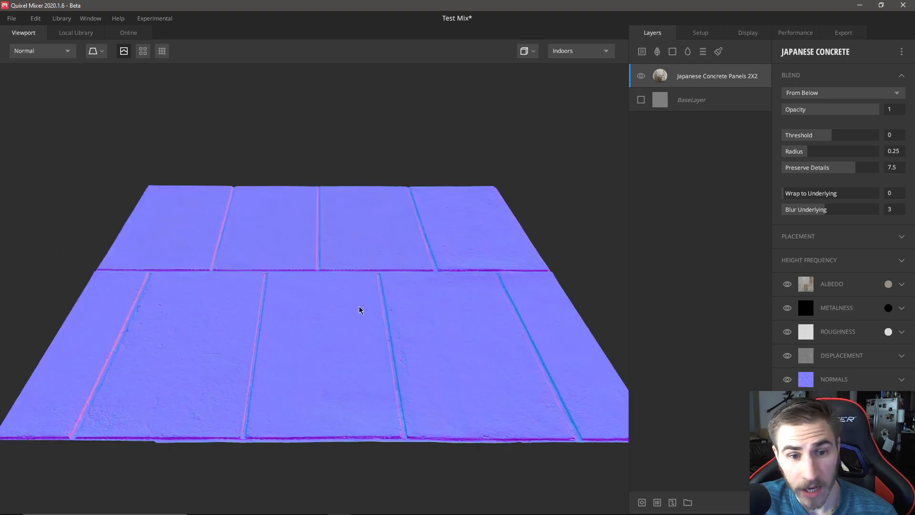
Preview the concrete panels in PBR Specular, look through the remaining channel options, and return the viewport to PBR Metalness.
{"action": "left_click", "coordinate": [47, 52]}
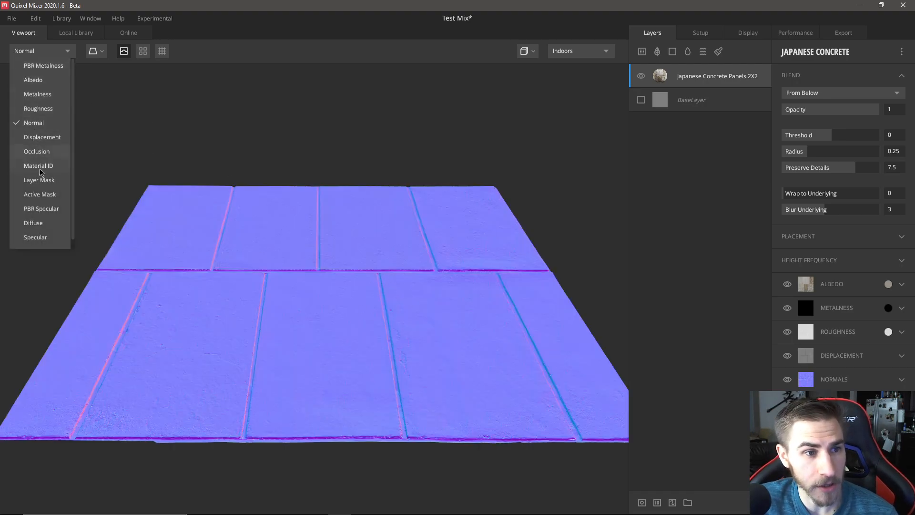
{"action": "left_click", "coordinate": [43, 208]}
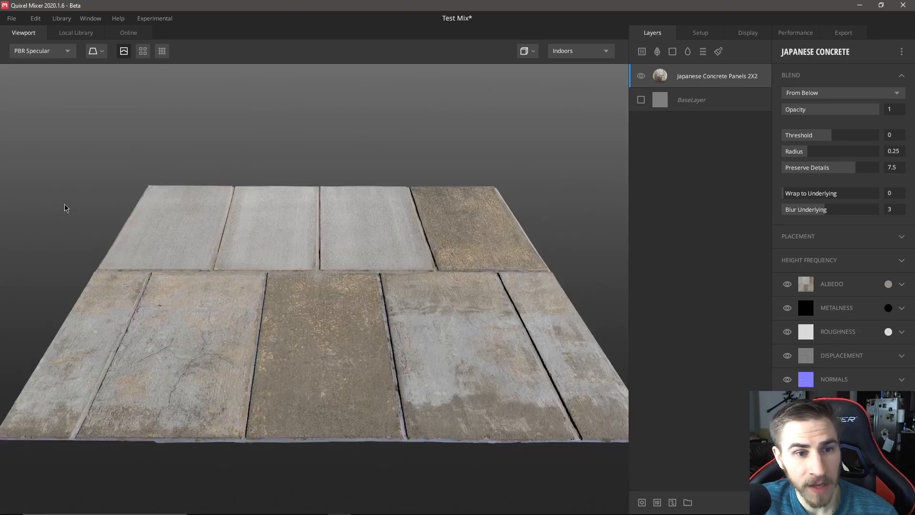
{"action": "left_click", "coordinate": [55, 51]}
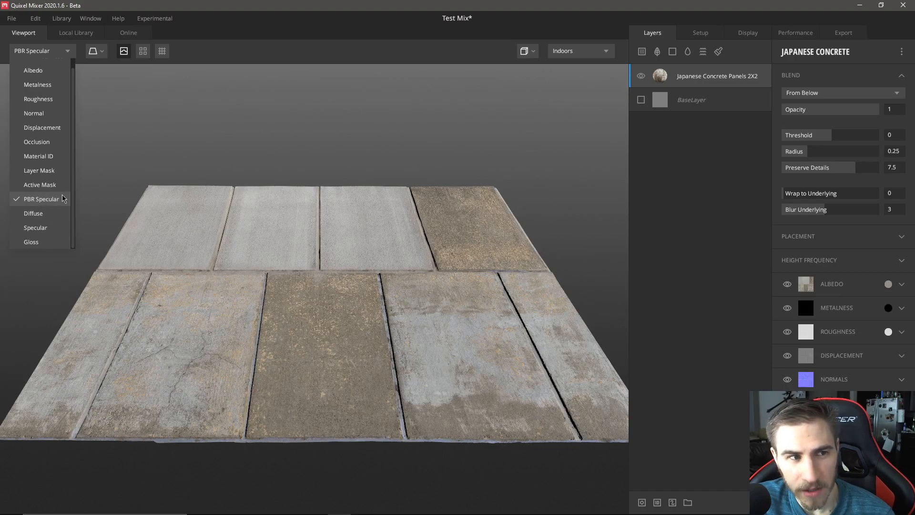
{"action": "scroll", "coordinate": [62, 198], "scroll_direction": "up", "scroll_amount": 1}
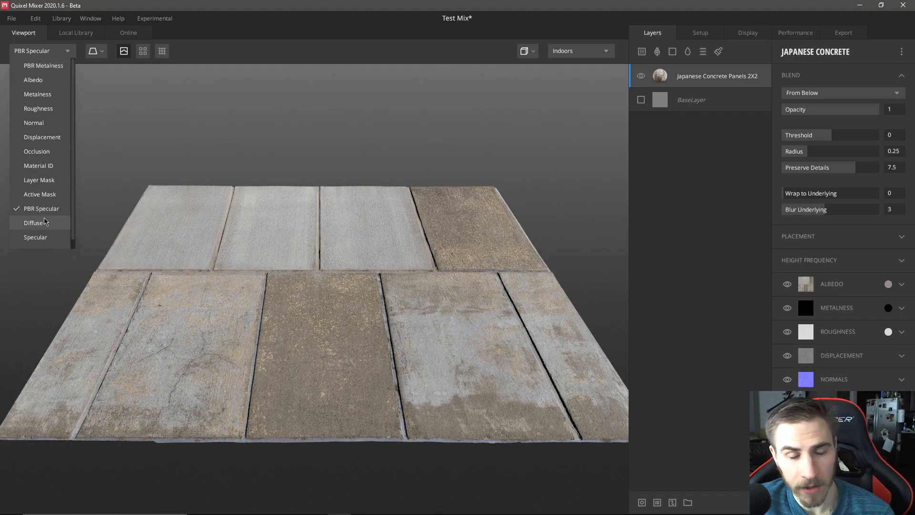
{"action": "left_click", "coordinate": [48, 66]}
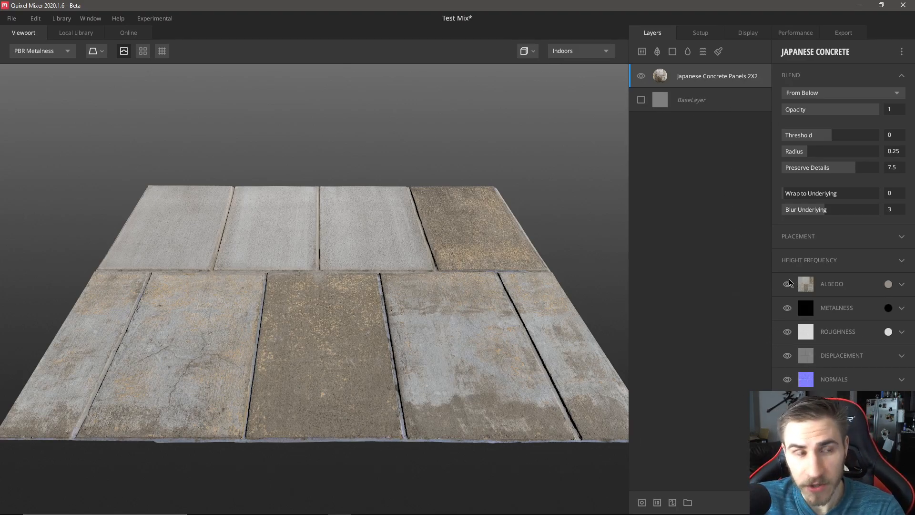
Preview the concrete panels on a cube mesh and view it from an angle.
{"action": "left_click", "coordinate": [95, 50]}
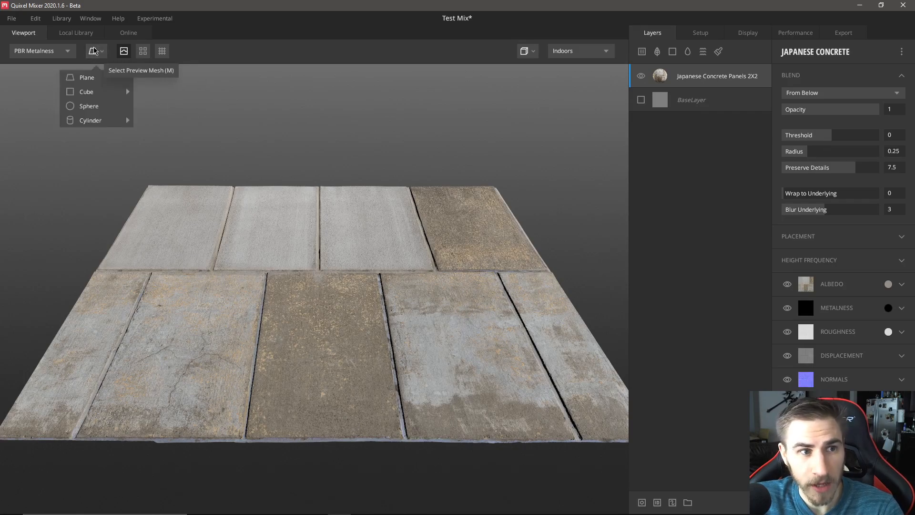
{"action": "mouse_move", "coordinate": [104, 94]}
{"action": "left_click", "coordinate": [143, 92]}
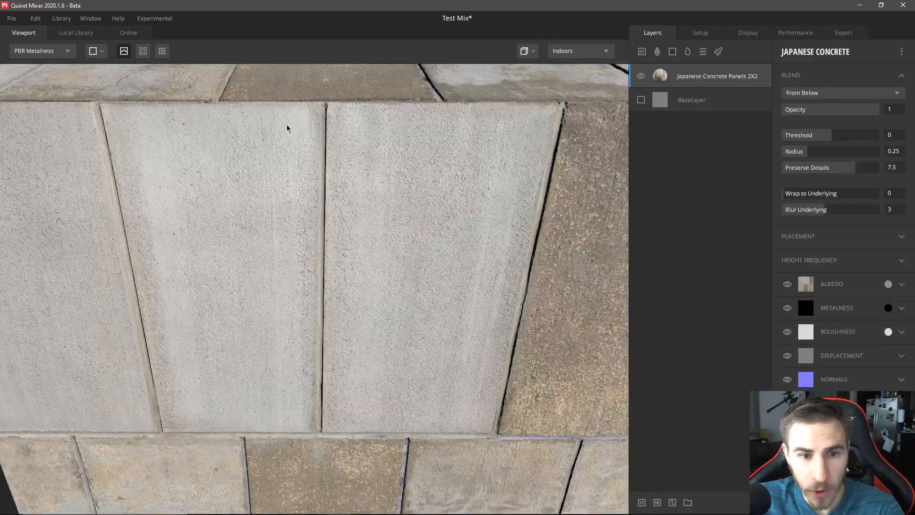
{"action": "left_click_drag", "start_coordinate": [302, 257], "coordinate": [339, 253]}
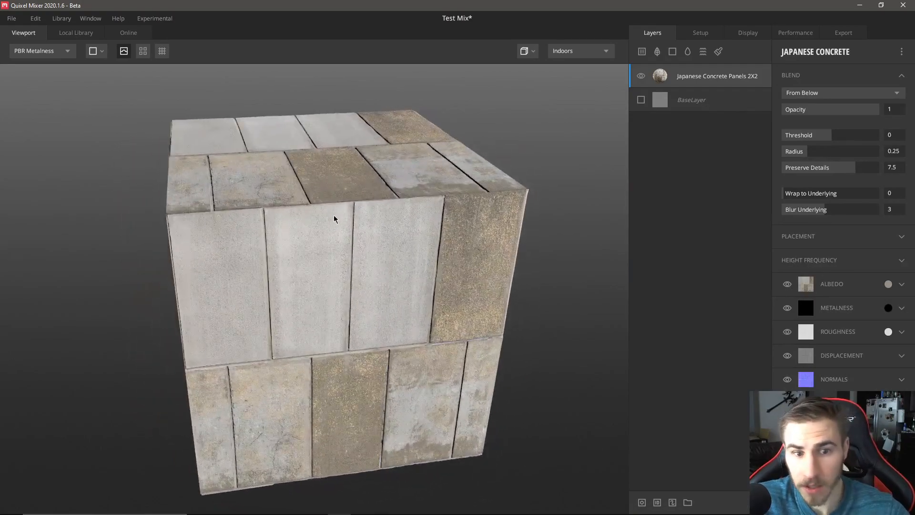
Preview the concrete panels on the sphere mesh and on a cylinder mesh.
{"action": "left_click", "coordinate": [97, 55]}
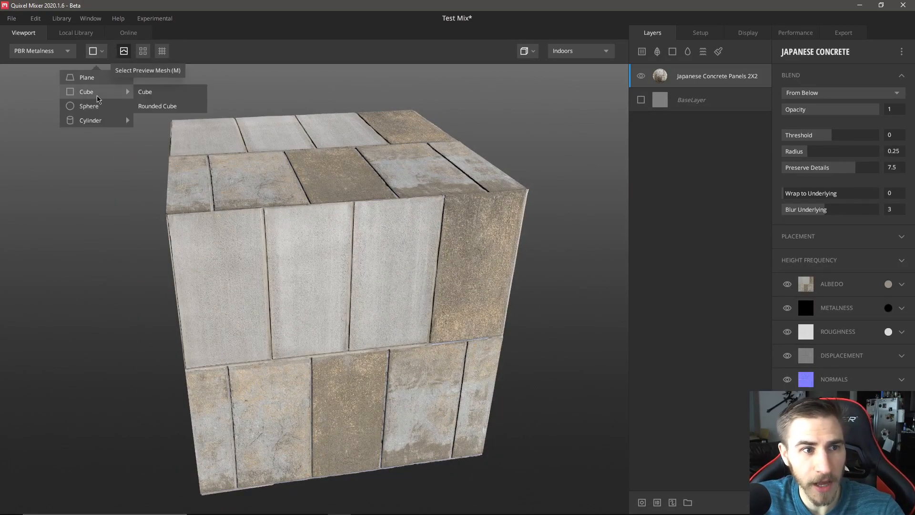
{"action": "left_click", "coordinate": [88, 106]}
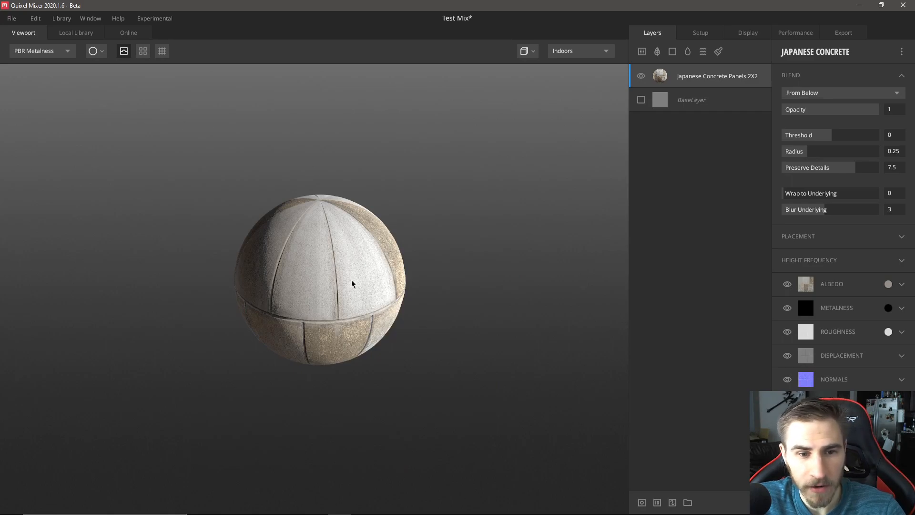
{"action": "left_click", "coordinate": [96, 51]}
{"action": "mouse_move", "coordinate": [119, 119]}
{"action": "left_click", "coordinate": [152, 131]}
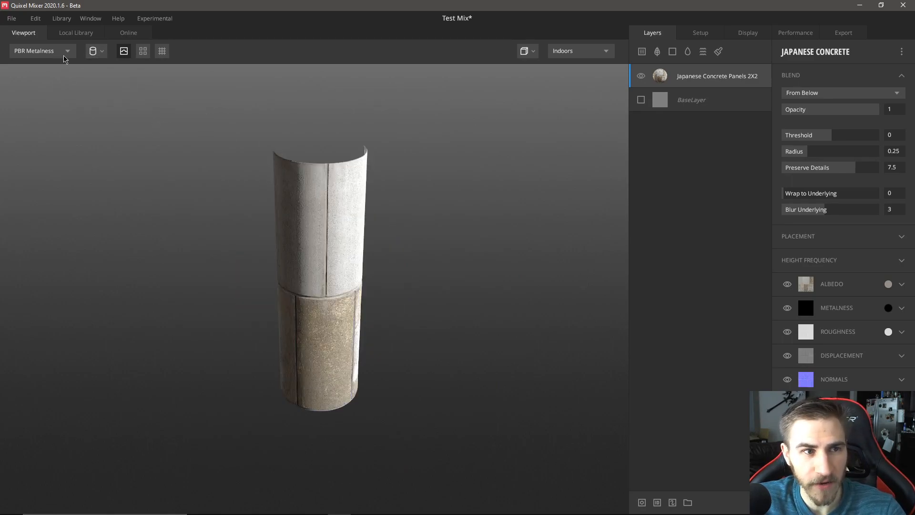
Return the preview mesh to the plane and view the whole concrete surface closer.
{"action": "left_click", "coordinate": [98, 51]}
{"action": "left_click", "coordinate": [83, 75]}
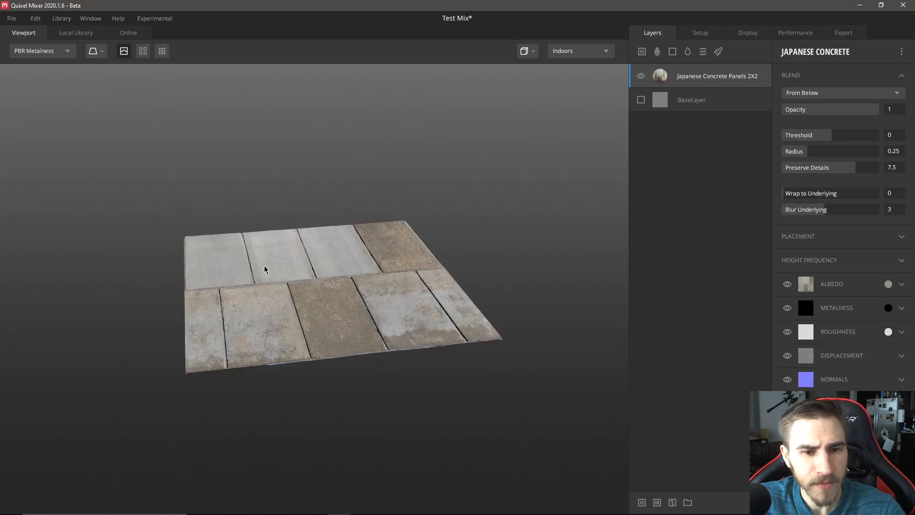
{"action": "left_click_drag", "start_coordinate": [356, 215], "coordinate": [339, 241]}
{"action": "scroll", "coordinate": [281, 257], "scroll_direction": "up", "scroll_amount": 3}
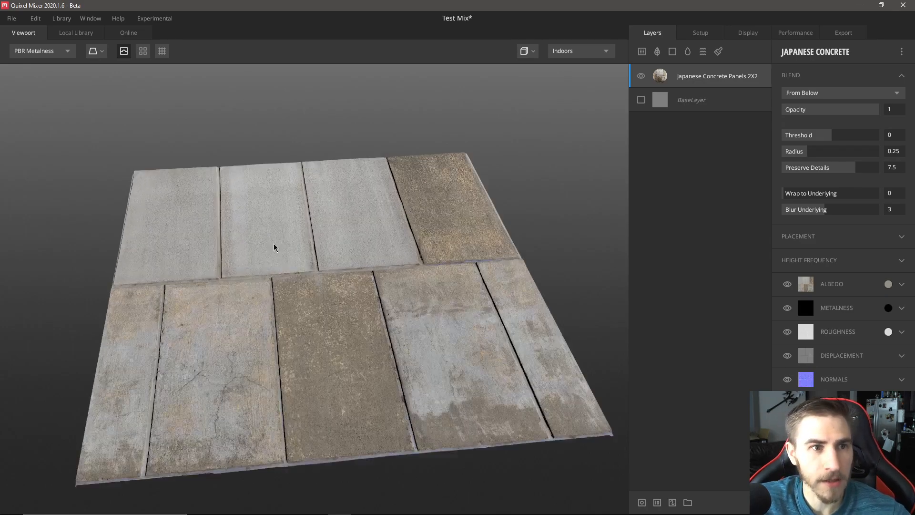
Turn off the displacement preview and inspect the gaps between the panels up close at a low angle.
{"action": "left_click", "coordinate": [129, 57]}
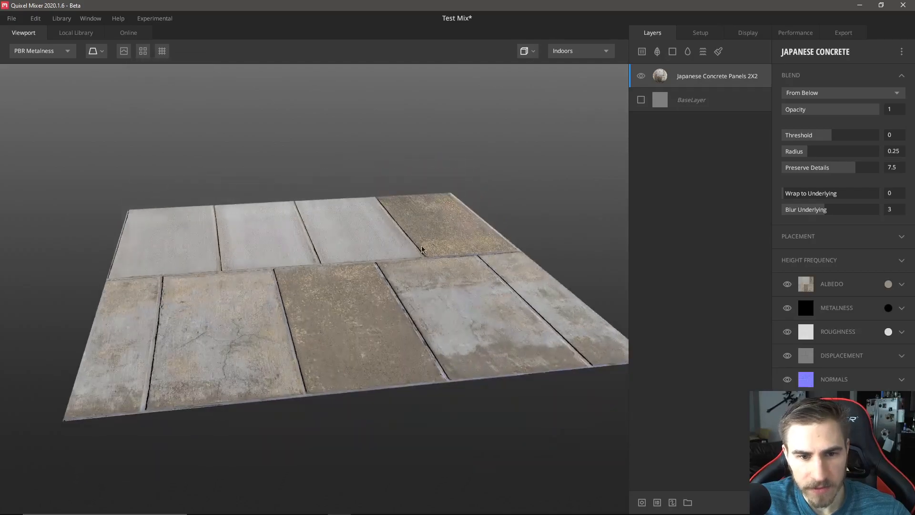
{"action": "scroll", "coordinate": [446, 310], "scroll_direction": "up", "scroll_amount": 5}
{"action": "scroll", "coordinate": [198, 241], "scroll_direction": "up", "scroll_amount": 3}
{"action": "left_click_drag", "start_coordinate": [151, 259], "coordinate": [176, 247]}
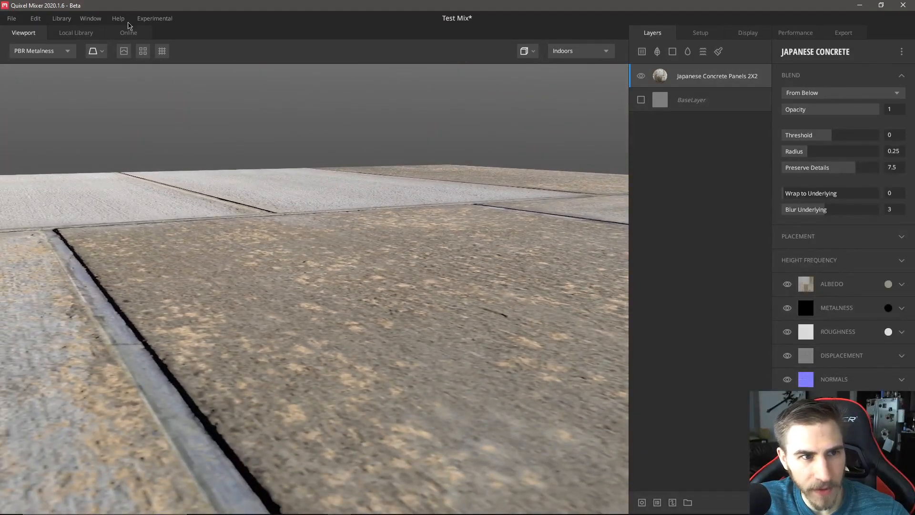
Turn the displacement preview back on and examine the panel surface from close up and from a distance.
{"action": "left_click", "coordinate": [124, 55]}
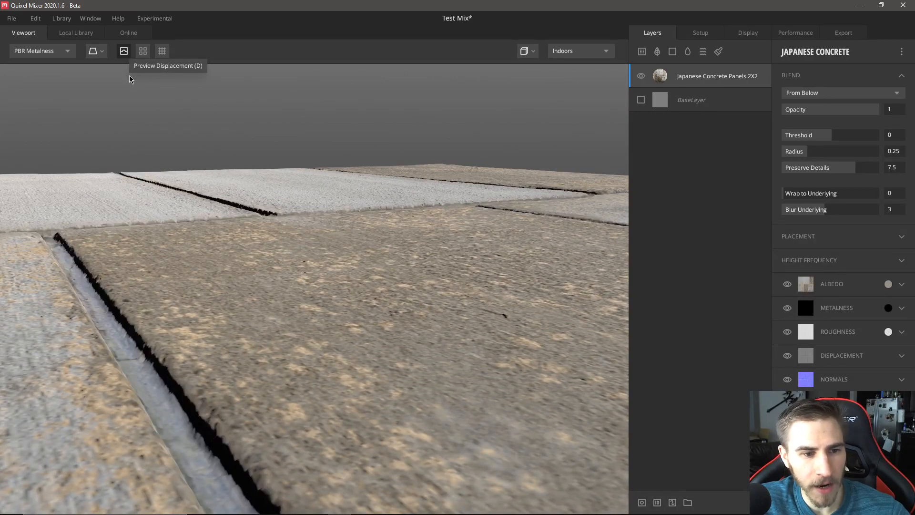
{"action": "scroll", "coordinate": [343, 241], "scroll_direction": "down", "scroll_amount": 5}
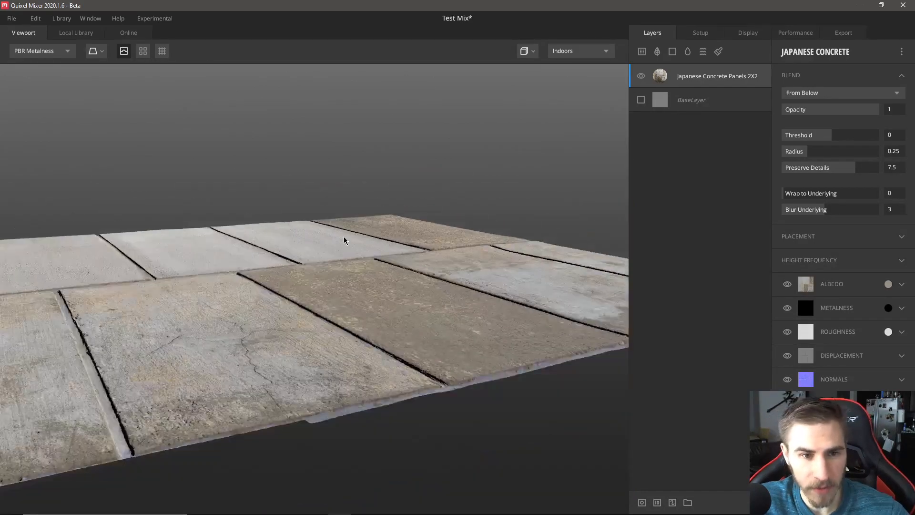
{"action": "scroll", "coordinate": [410, 149], "scroll_direction": "down", "scroll_amount": 5}
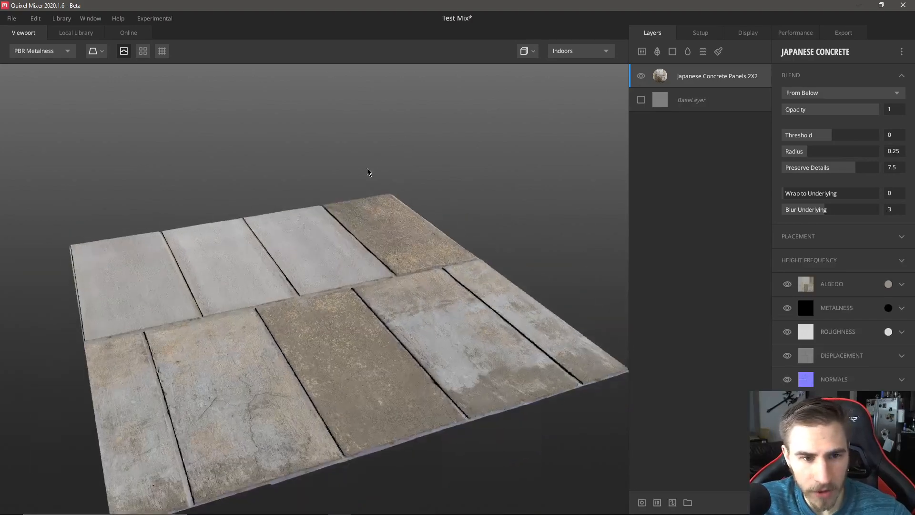
{"action": "scroll", "coordinate": [415, 173], "scroll_direction": "down", "scroll_amount": 2}
{"action": "left_click_drag", "start_coordinate": [416, 173], "coordinate": [382, 221]}
{"action": "scroll", "coordinate": [317, 237], "scroll_direction": "down", "scroll_amount": 4}
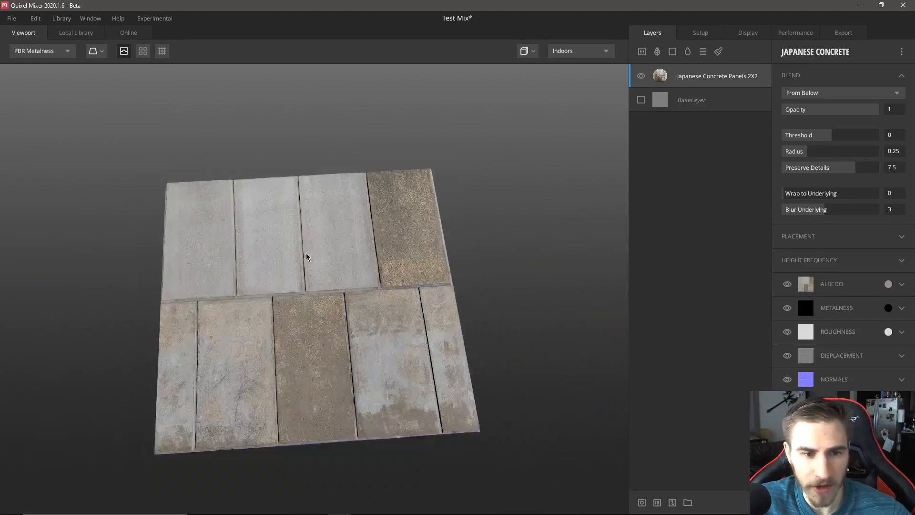
Preview the concrete panels tiled, examine how the pattern repeats, and return to the single tile.
{"action": "left_click", "coordinate": [143, 51]}
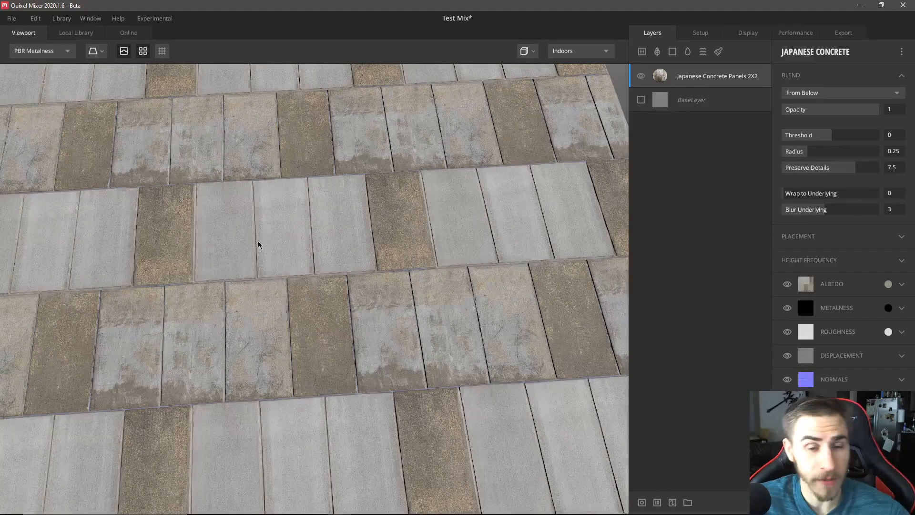
{"action": "left_click_drag", "start_coordinate": [282, 207], "coordinate": [317, 101]}
{"action": "scroll", "coordinate": [350, 191], "scroll_direction": "down", "scroll_amount": 5}
{"action": "left_click_drag", "start_coordinate": [347, 215], "coordinate": [385, 234]}
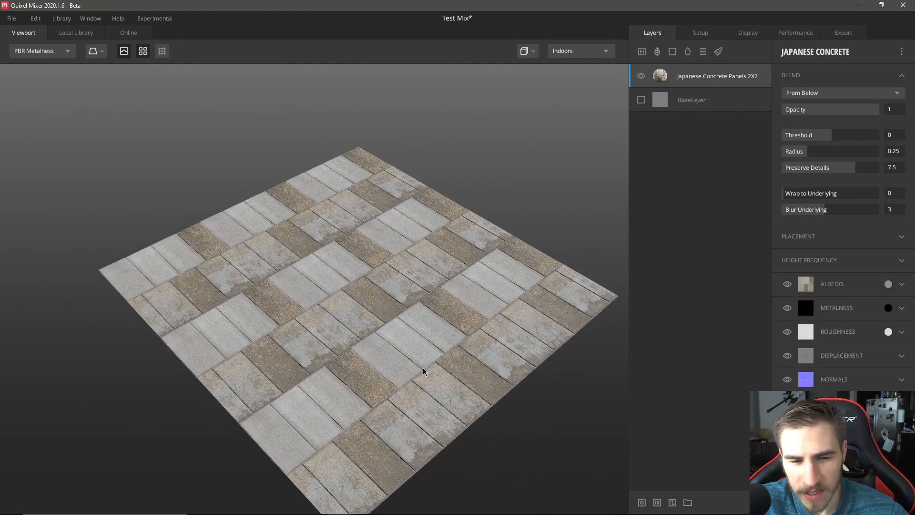
{"action": "scroll", "coordinate": [422, 367], "scroll_direction": "up", "scroll_amount": 5}
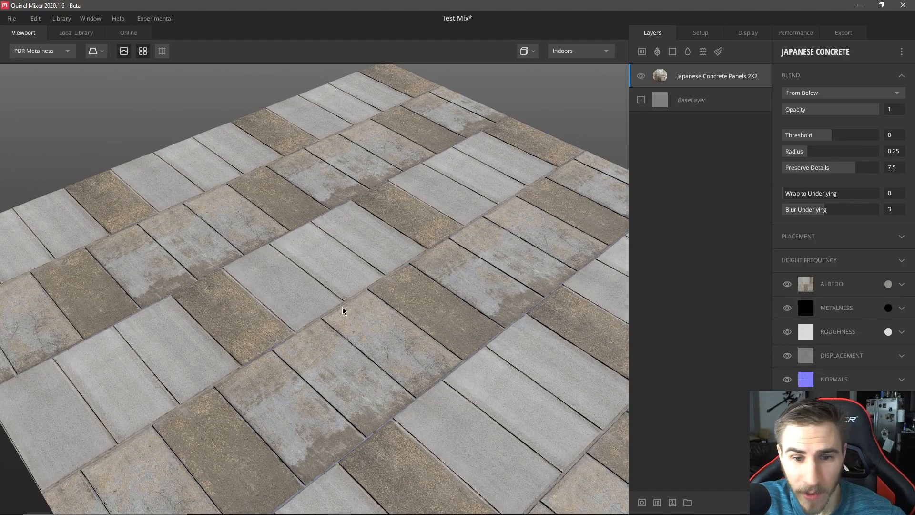
{"action": "scroll", "coordinate": [298, 321], "scroll_direction": "down", "scroll_amount": 1}
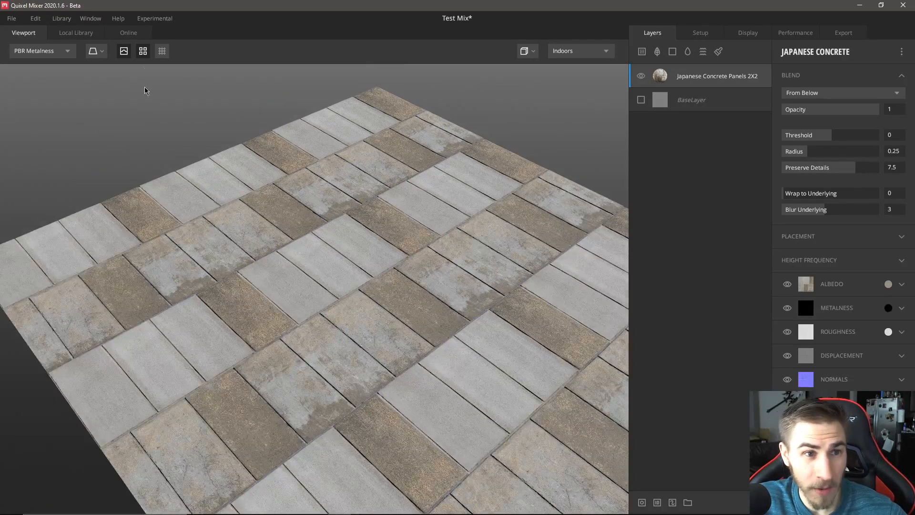
{"action": "left_click", "coordinate": [143, 50]}
{"action": "left_click_drag", "start_coordinate": [497, 288], "coordinate": [415, 316]}
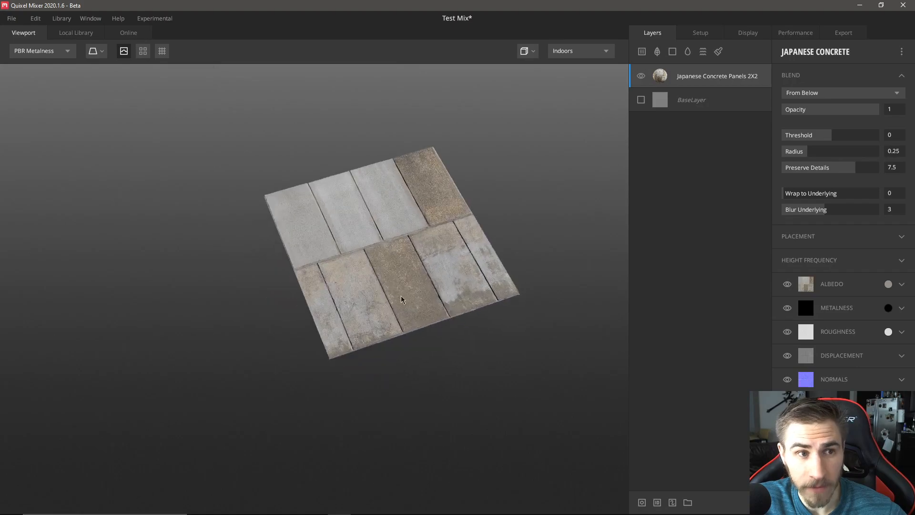
Show the viewport grid, inspect the plane against it from several angles, and hide the grid again.
{"action": "left_click", "coordinate": [162, 51]}
{"action": "left_click_drag", "start_coordinate": [405, 295], "coordinate": [384, 271]}
{"action": "scroll", "coordinate": [455, 192], "scroll_direction": "up", "scroll_amount": 5}
{"action": "middle_click_drag", "start_coordinate": [477, 209], "coordinate": [345, 233]}
{"action": "scroll", "coordinate": [344, 233], "scroll_direction": "down", "scroll_amount": 4}
{"action": "middle_click_drag", "start_coordinate": [363, 263], "coordinate": [373, 294]}
{"action": "middle_click_drag", "start_coordinate": [386, 212], "coordinate": [336, 258]}
{"action": "scroll", "coordinate": [331, 283], "scroll_direction": "down", "scroll_amount": 2}
{"action": "left_click_drag", "start_coordinate": [328, 284], "coordinate": [340, 246]}
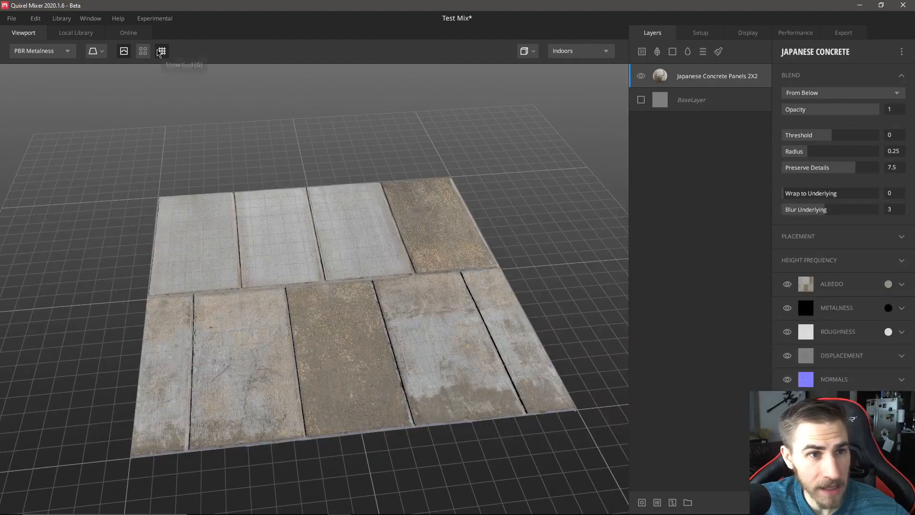
{"action": "left_click", "coordinate": [163, 52]}
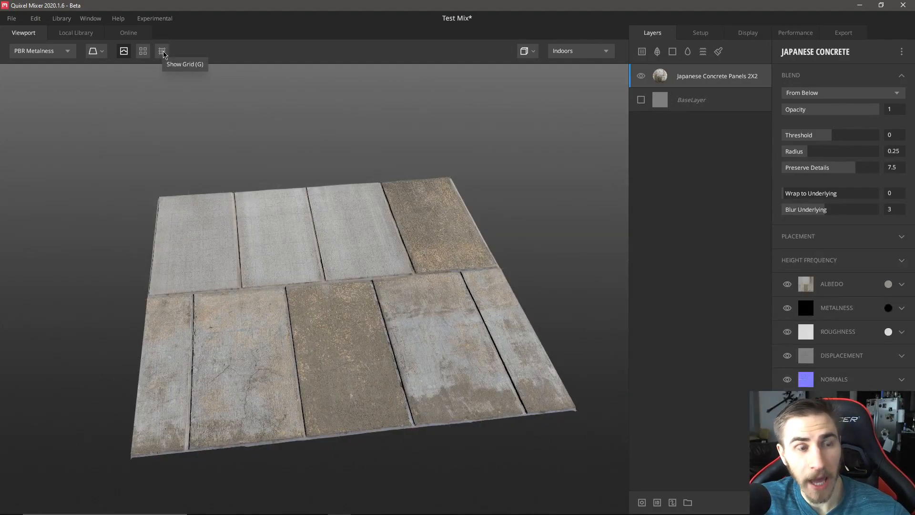
View the plane from the Top View camera, rotate it, and return to the Perspective camera.
{"action": "left_click", "coordinate": [535, 51]}
{"action": "left_click", "coordinate": [532, 94]}
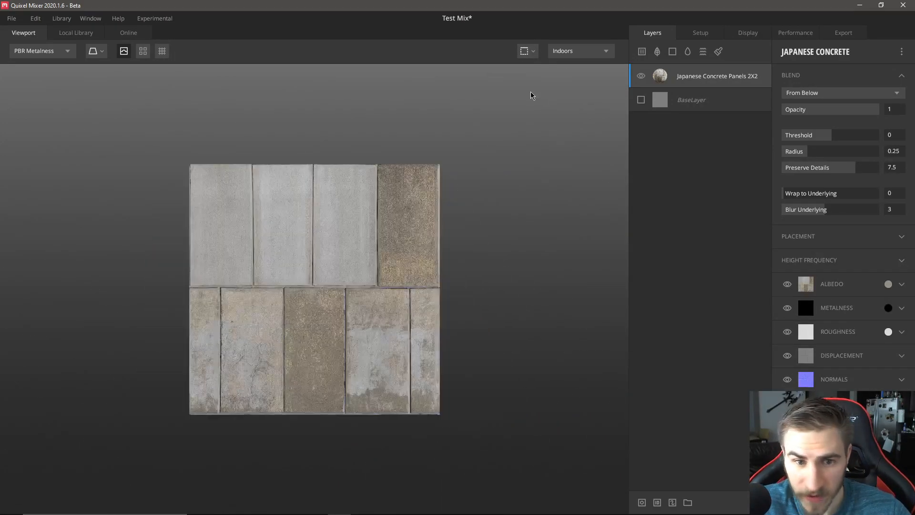
{"action": "left_click_drag", "start_coordinate": [349, 273], "coordinate": [403, 207]}
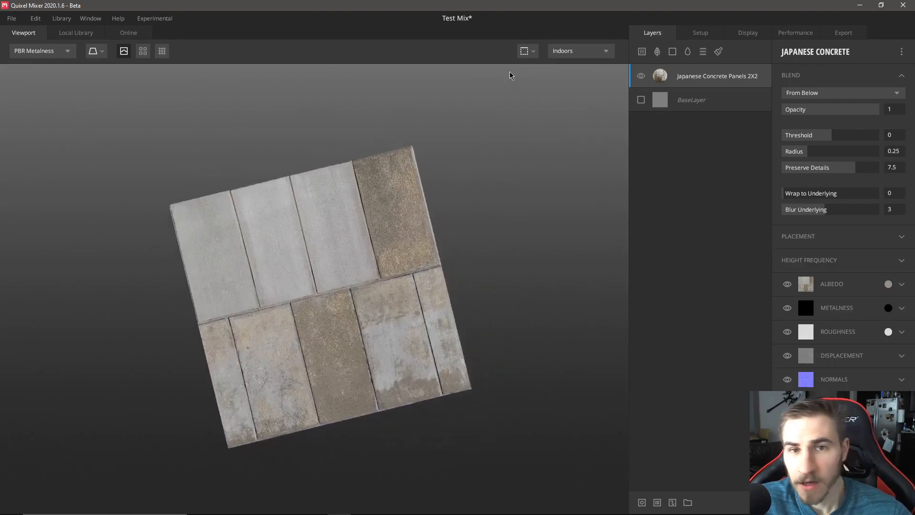
{"action": "left_click", "coordinate": [525, 51]}
{"action": "left_click", "coordinate": [525, 78]}
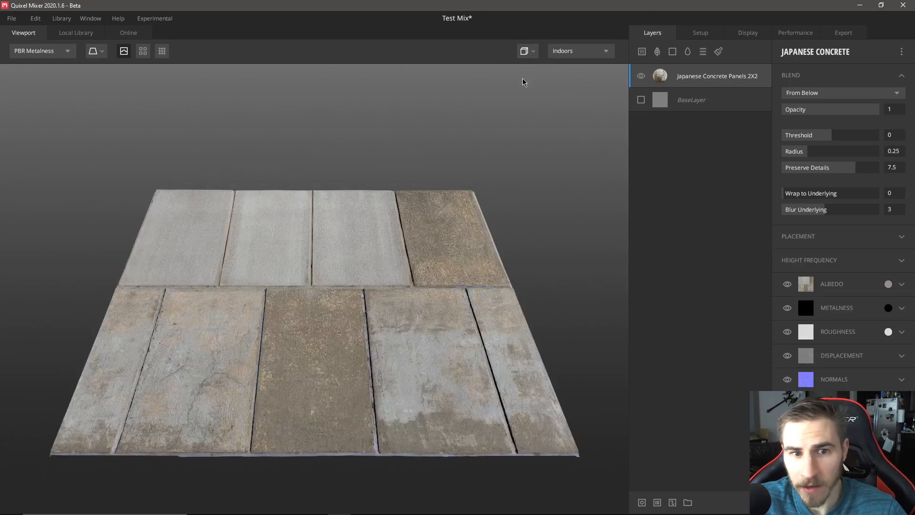
View the plane from the Back View camera and return to the Perspective camera.
{"action": "left_click", "coordinate": [525, 51]}
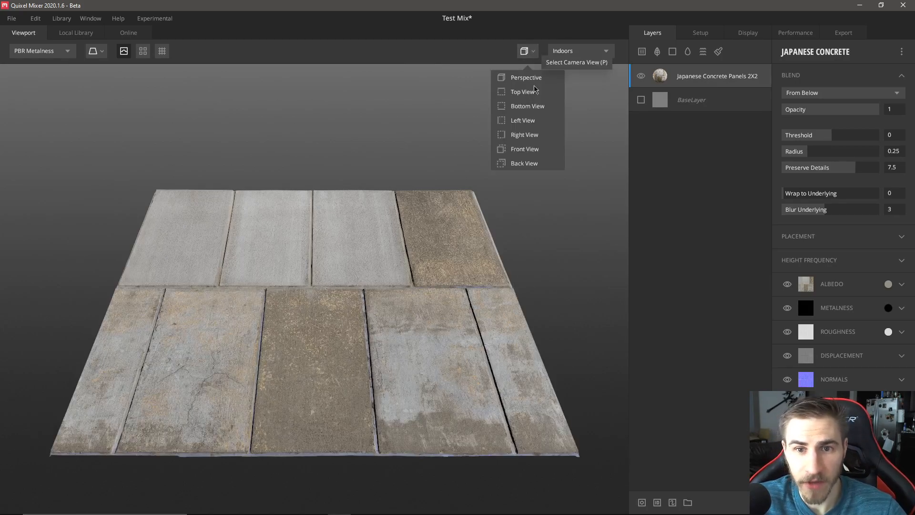
{"action": "left_click", "coordinate": [530, 162]}
{"action": "left_click", "coordinate": [535, 52]}
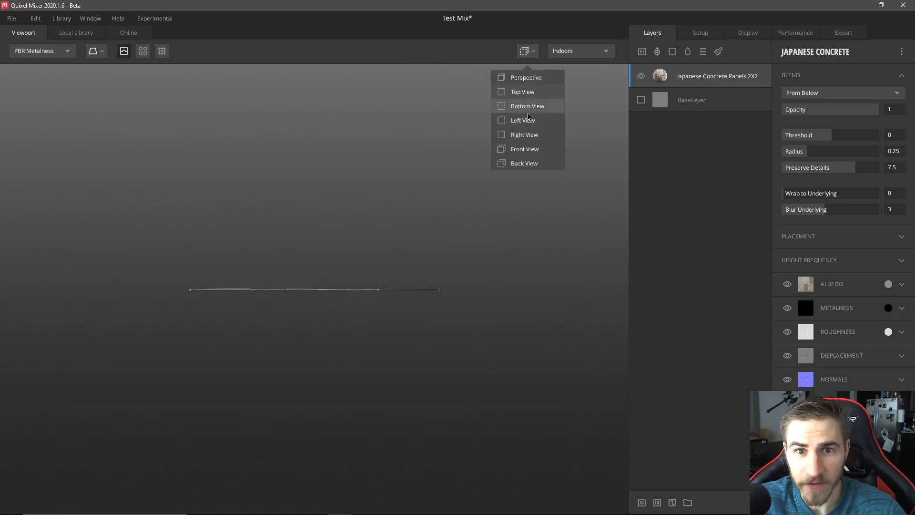
{"action": "left_click", "coordinate": [528, 78]}
{"action": "left_click", "coordinate": [525, 51]}
{"action": "left_click", "coordinate": [526, 51]}
Set the preview mesh to a cube and frame it so that two sides and the top show.
{"action": "left_click", "coordinate": [101, 55]}
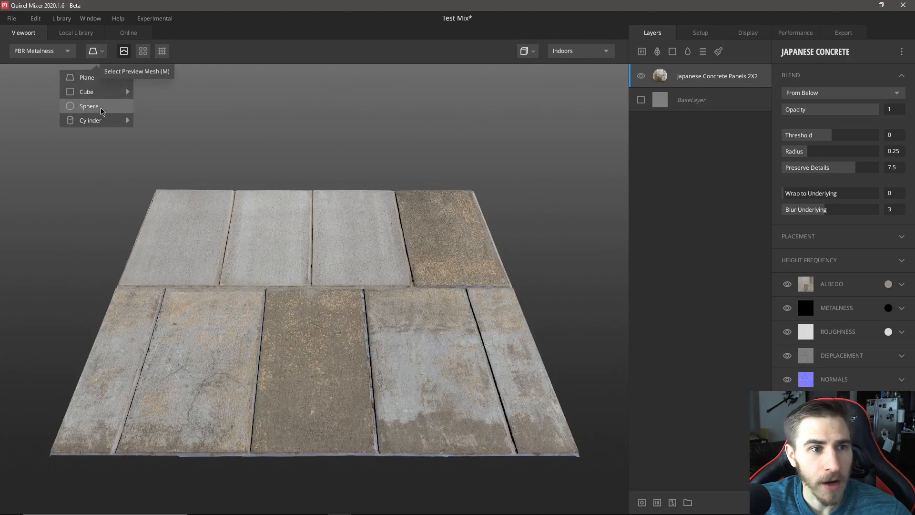
{"action": "left_click", "coordinate": [131, 93]}
{"action": "left_click_drag", "start_coordinate": [384, 230], "coordinate": [418, 209]}
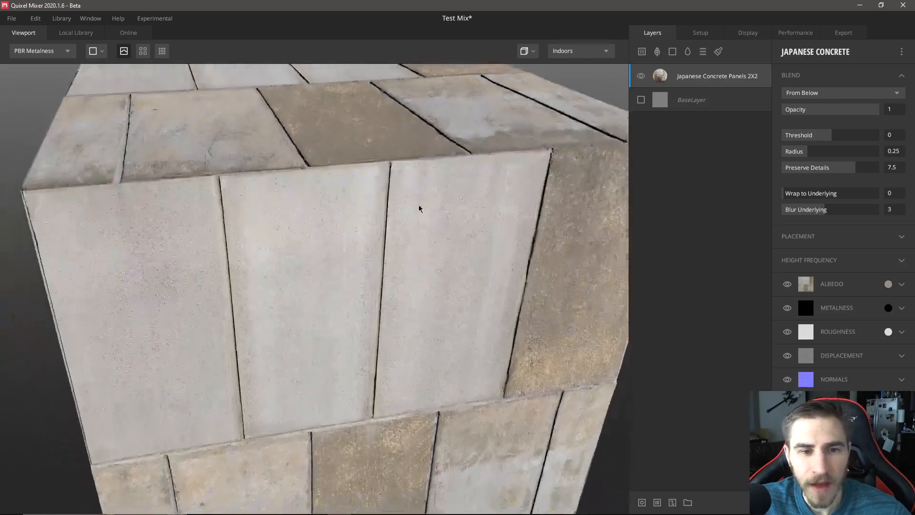
{"action": "scroll", "coordinate": [339, 258], "scroll_direction": "down", "scroll_amount": 5}
{"action": "left_click_drag", "start_coordinate": [339, 257], "coordinate": [364, 218]}
{"action": "scroll", "coordinate": [330, 237], "scroll_direction": "up", "scroll_amount": 3}
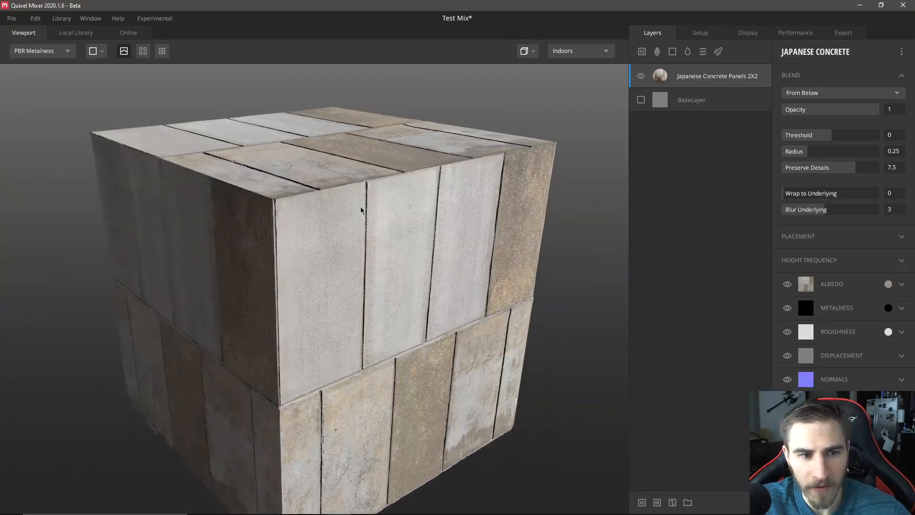
Preview the cube under the Pisa, Flourescent, Studio and Streetlights lighting environments, one after another.
{"action": "left_click", "coordinate": [582, 54]}
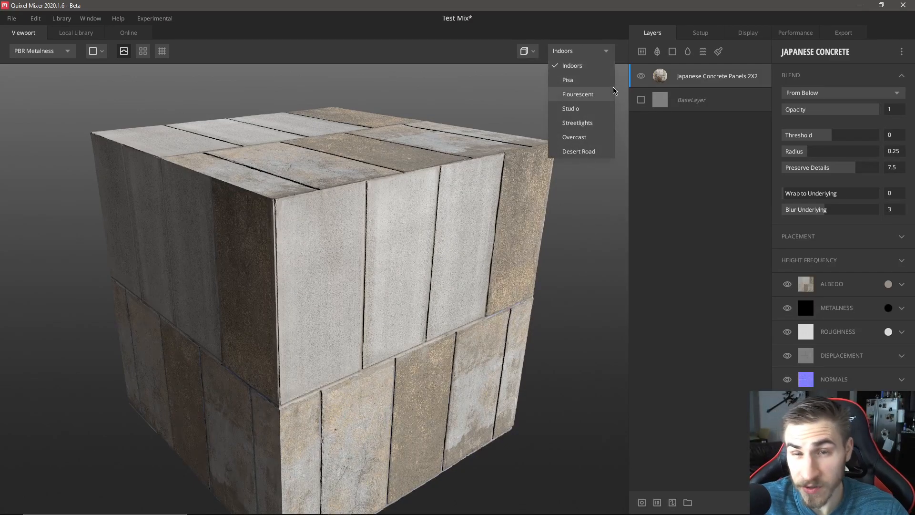
{"action": "left_click", "coordinate": [577, 81]}
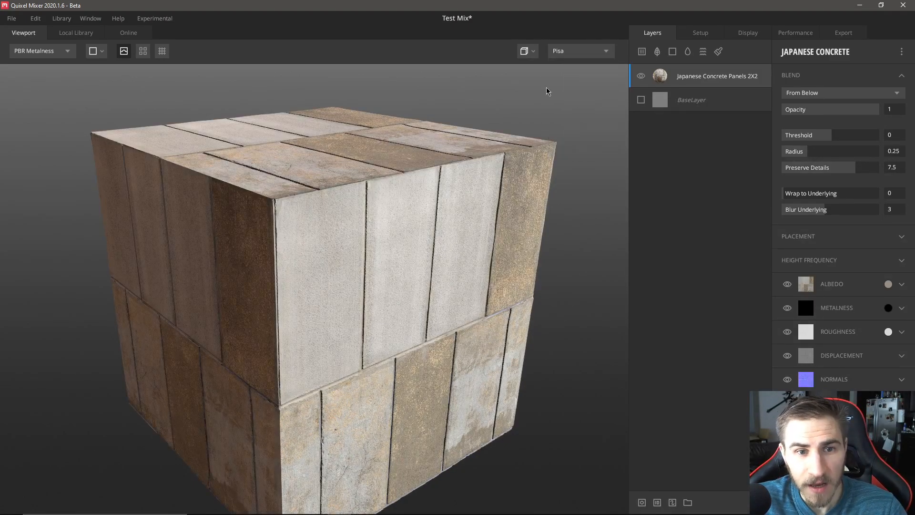
{"action": "left_click", "coordinate": [590, 51]}
{"action": "left_click", "coordinate": [589, 95]}
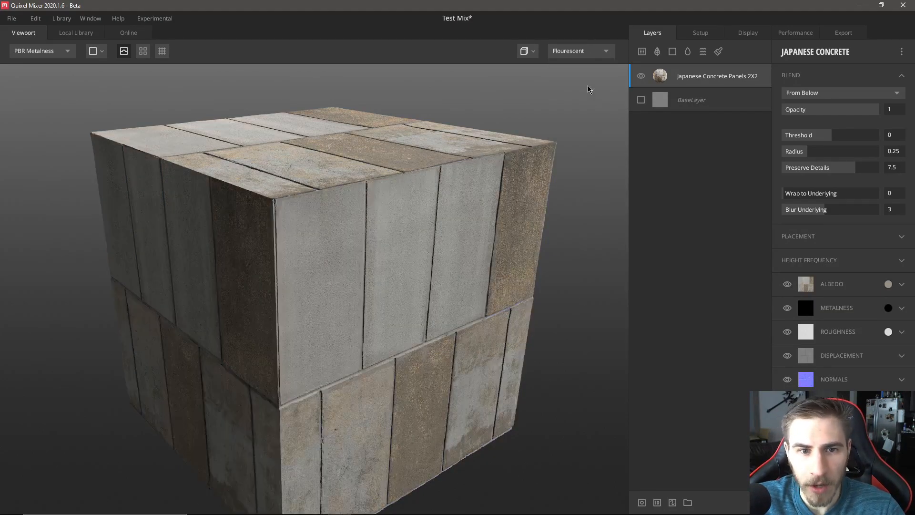
{"action": "left_click", "coordinate": [576, 53]}
{"action": "left_click", "coordinate": [575, 109]}
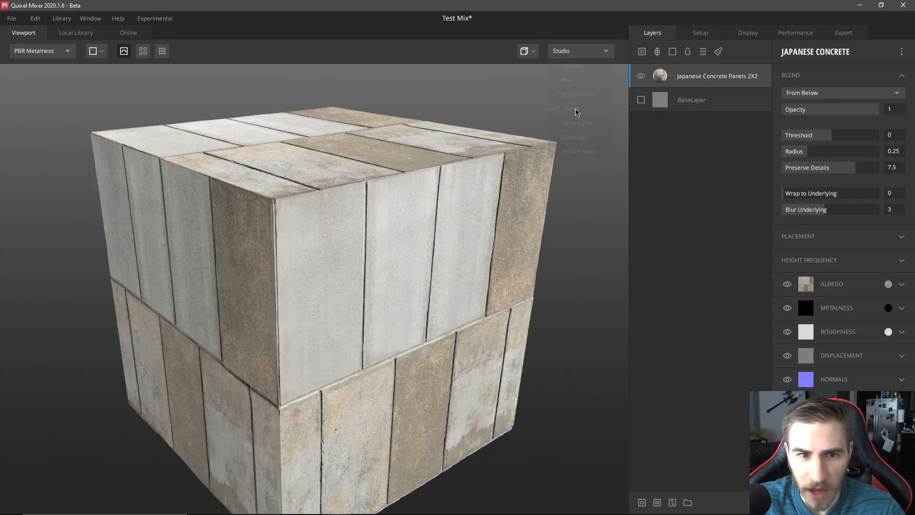
{"action": "left_click", "coordinate": [576, 52]}
{"action": "left_click", "coordinate": [575, 122]}
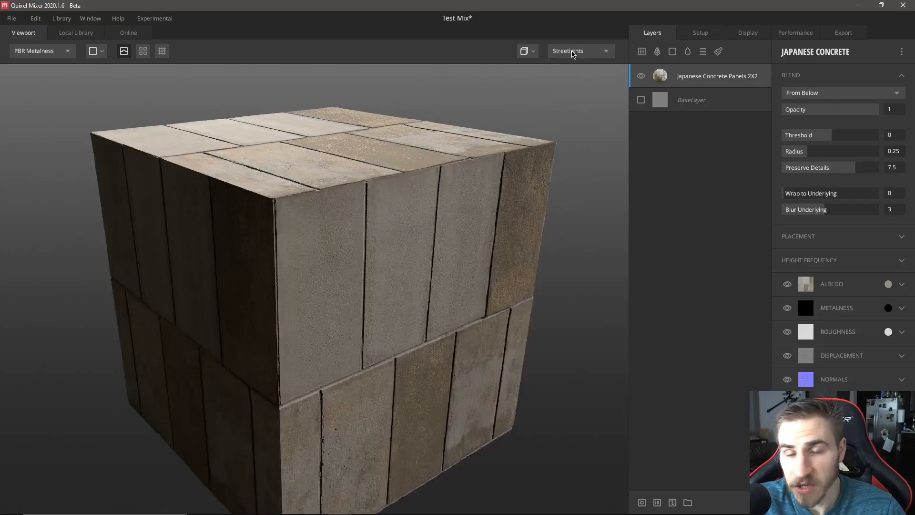
Preview the cube under the Overcast and Desert Road lighting environments and return to Indoors.
{"action": "left_click", "coordinate": [586, 53]}
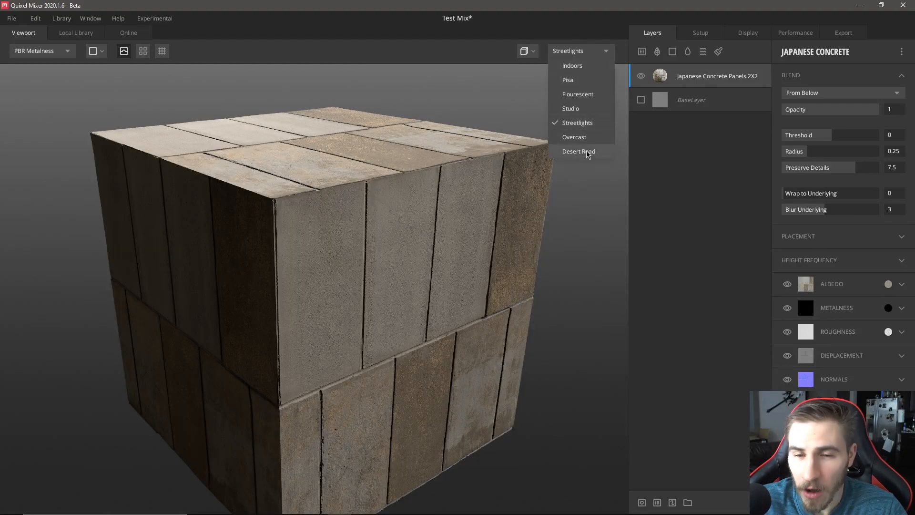
{"action": "left_click", "coordinate": [589, 137]}
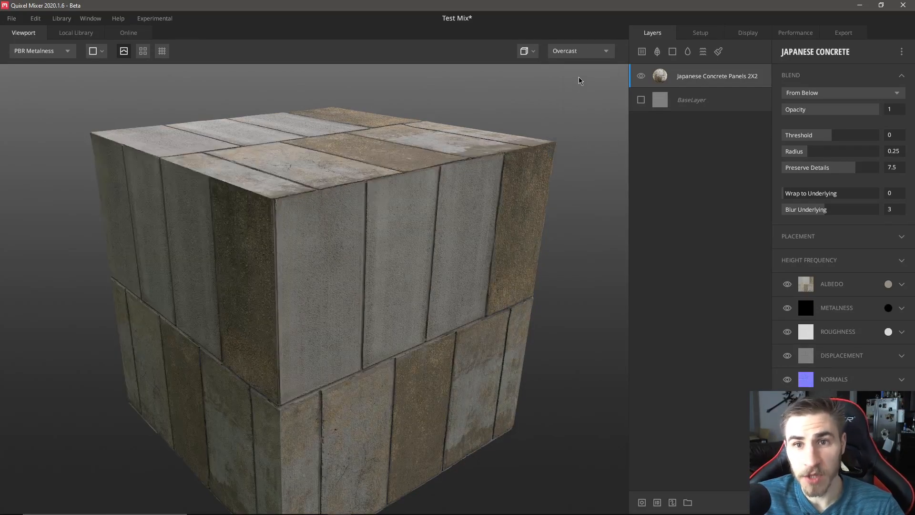
{"action": "left_click", "coordinate": [588, 54]}
{"action": "left_click", "coordinate": [576, 152]}
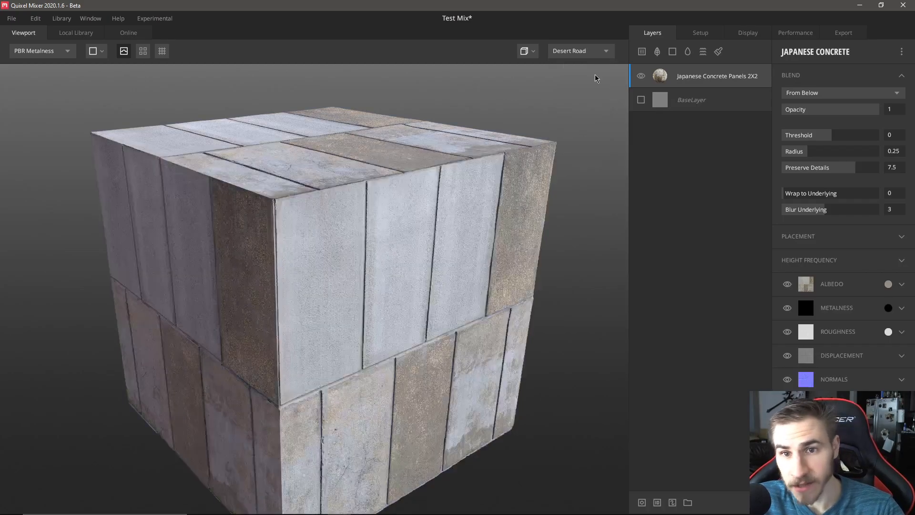
{"action": "left_click", "coordinate": [581, 54]}
{"action": "left_click", "coordinate": [569, 67]}
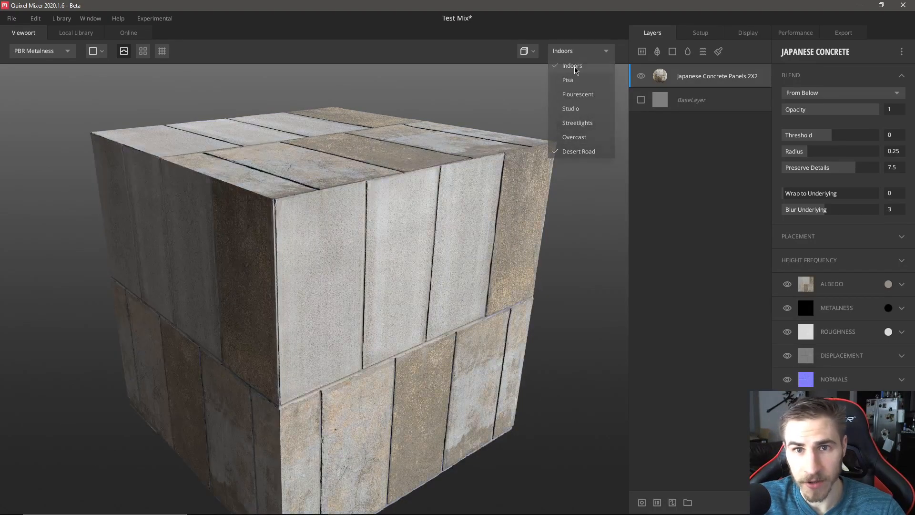
{"action": "left_click", "coordinate": [533, 52]}
{"action": "left_click", "coordinate": [452, 79]}
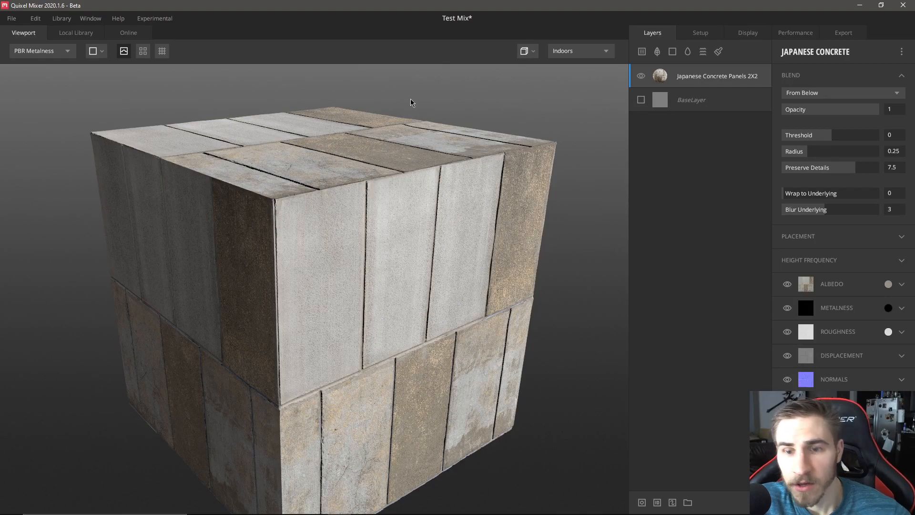
Rotate the Indoors environment light around the cube to change how its sides are lit.
{"action": "right_click_drag", "start_coordinate": [241, 185], "coordinate": [323, 181], "text": "shift"}
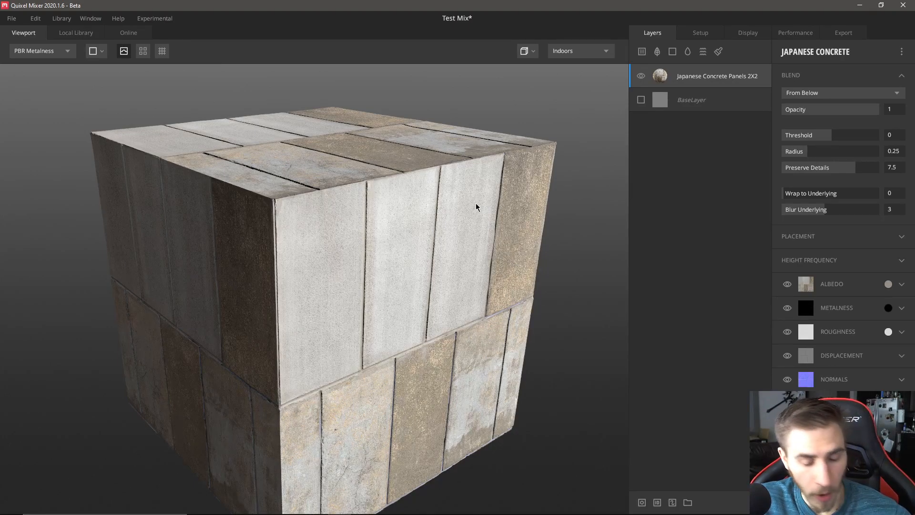
{"action": "mouse_move", "coordinate": [380, 187]}
{"action": "right_mouse_down", "text": "shift"}
{"action": "mouse_move", "coordinate": [160, 188]}
{"action": "mouse_move", "coordinate": [145, 239]}
{"action": "mouse_move", "coordinate": [162, 181]}
{"action": "mouse_move", "coordinate": [377, 191]}
{"action": "mouse_move", "coordinate": [267, 94]}
{"action": "mouse_move", "coordinate": [110, 90]}
{"action": "mouse_move", "coordinate": [274, 245]}
{"action": "mouse_move", "coordinate": [250, 223]}
{"action": "mouse_move", "coordinate": [249, 196]}
{"action": "mouse_move", "coordinate": [315, 236]}
{"action": "mouse_move", "coordinate": [215, 182]}
{"action": "mouse_move", "coordinate": [374, 200]}
{"action": "right_mouse_up", "text": "shift"}
{"action": "right_click_drag", "start_coordinate": [361, 329], "coordinate": [323, 243], "text": "shift"}
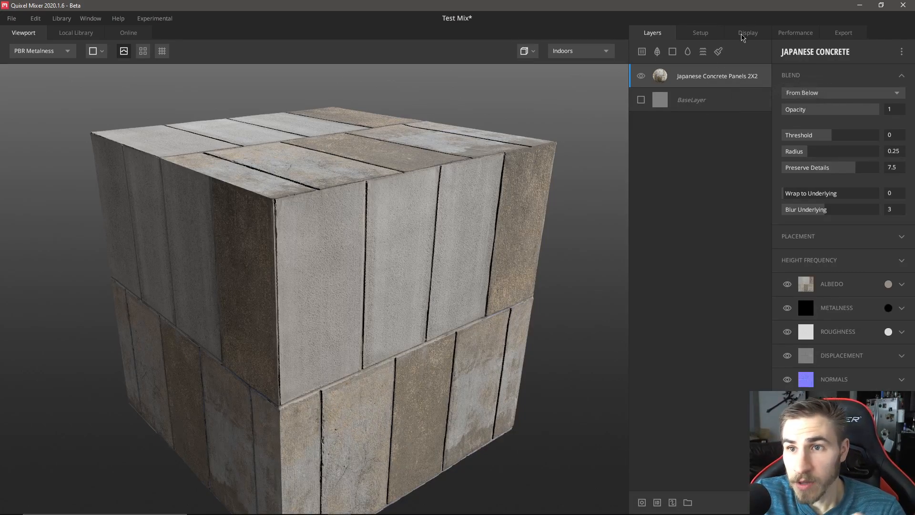
Open the display settings and view the shadow resolution options without changing them.
{"action": "left_click", "coordinate": [743, 36]}
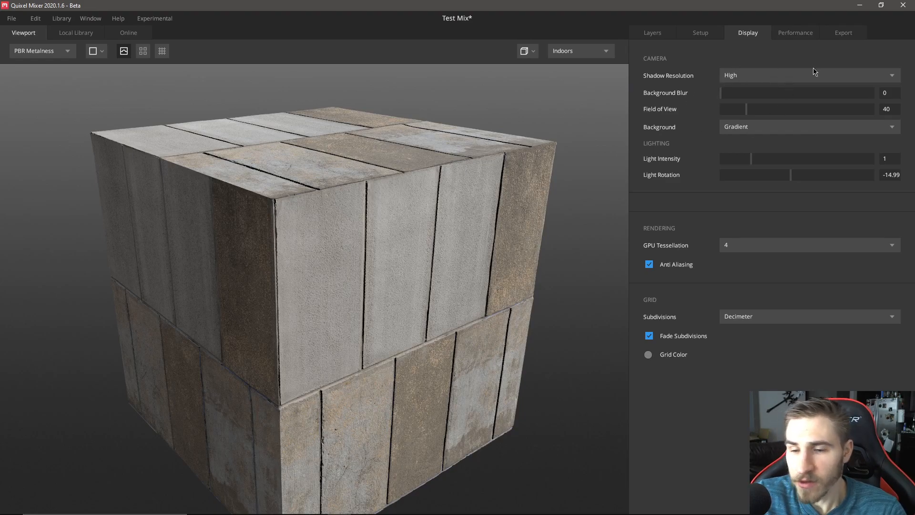
{"action": "left_click", "coordinate": [773, 75]}
{"action": "left_click", "coordinate": [680, 85]}
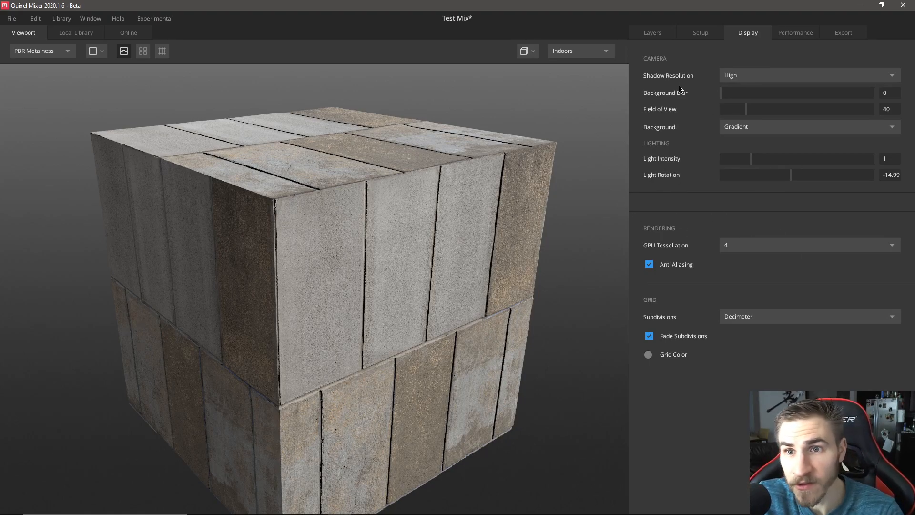
Try the Flat and Skybox viewport backgrounds, inspect the cube against the skybox, and restore the Gradient background.
{"action": "left_click", "coordinate": [751, 127]}
{"action": "left_click", "coordinate": [767, 155]}
{"action": "left_click", "coordinate": [760, 128]}
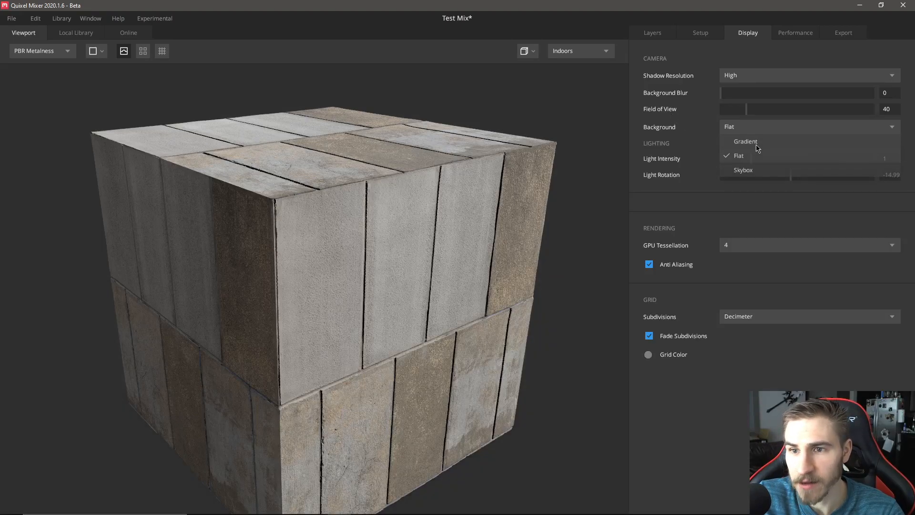
{"action": "left_click", "coordinate": [750, 169]}
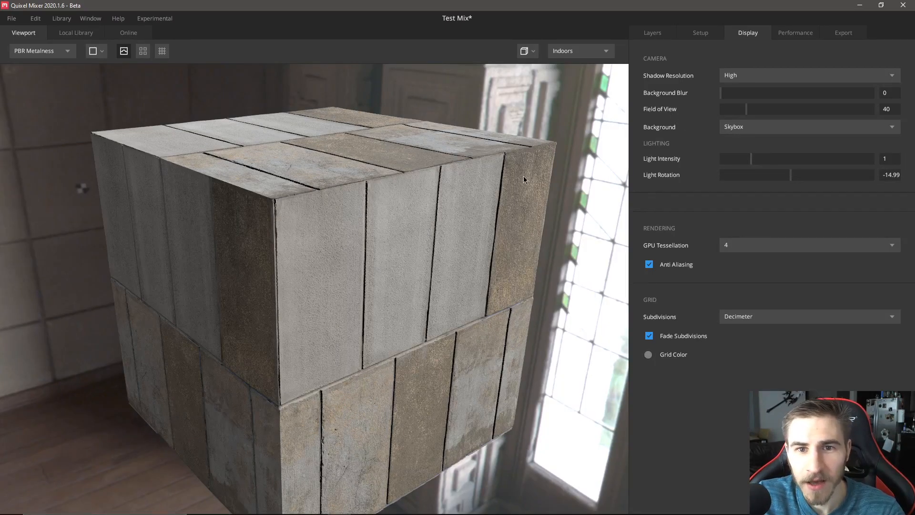
{"action": "left_click_drag", "start_coordinate": [500, 222], "coordinate": [547, 271]}
{"action": "scroll", "coordinate": [300, 195], "scroll_direction": "down", "scroll_amount": 5}
{"action": "left_click", "coordinate": [825, 127]}
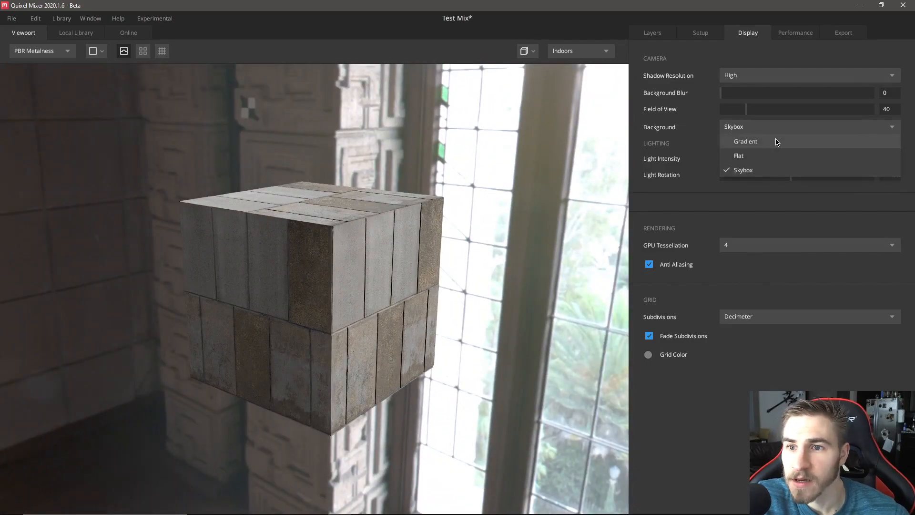
{"action": "left_click", "coordinate": [776, 139]}
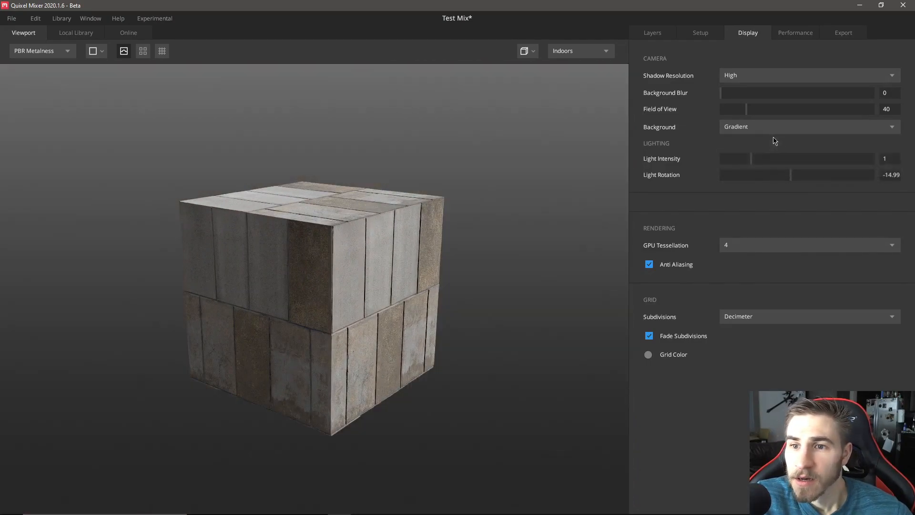
View the GPU tessellation options, keep the value at 4, and inspect the cube's surface up close.
{"action": "left_click", "coordinate": [755, 246]}
{"action": "left_click", "coordinate": [739, 246]}
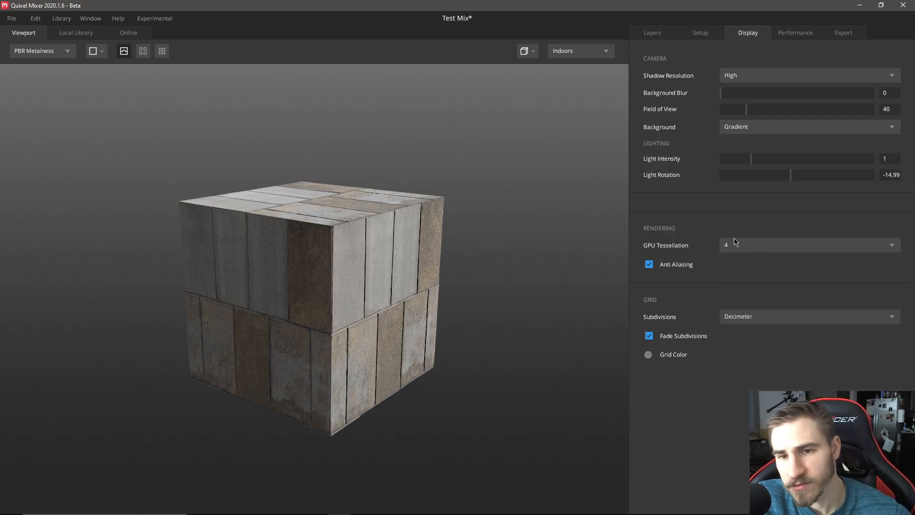
{"action": "left_click", "coordinate": [751, 251]}
{"action": "left_click", "coordinate": [742, 253]}
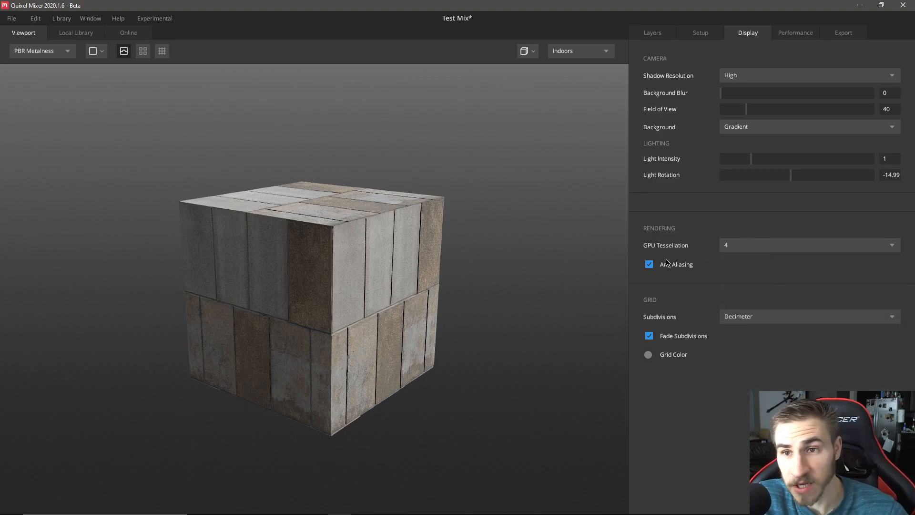
{"action": "scroll", "coordinate": [378, 250], "scroll_direction": "up", "scroll_amount": 6}
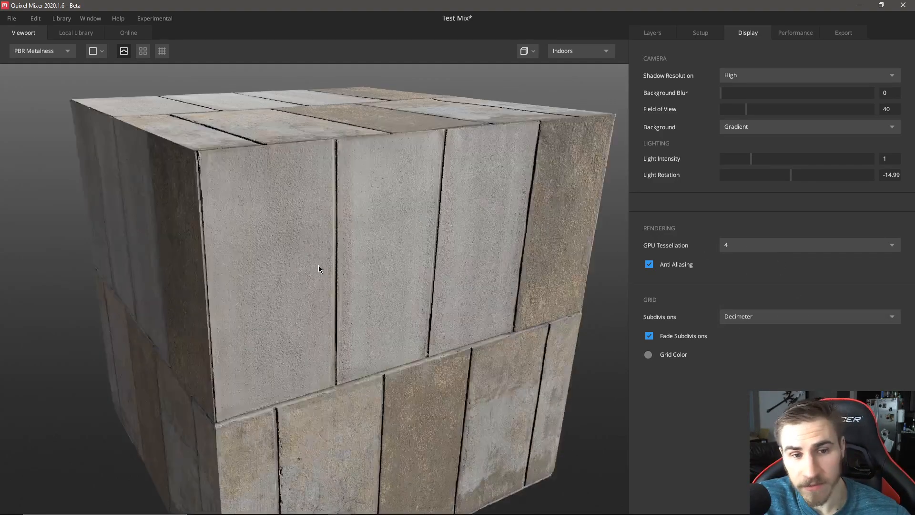
{"action": "scroll", "coordinate": [318, 265], "scroll_direction": "down", "scroll_amount": 3}
{"action": "scroll", "coordinate": [425, 278], "scroll_direction": "down", "scroll_amount": 2}
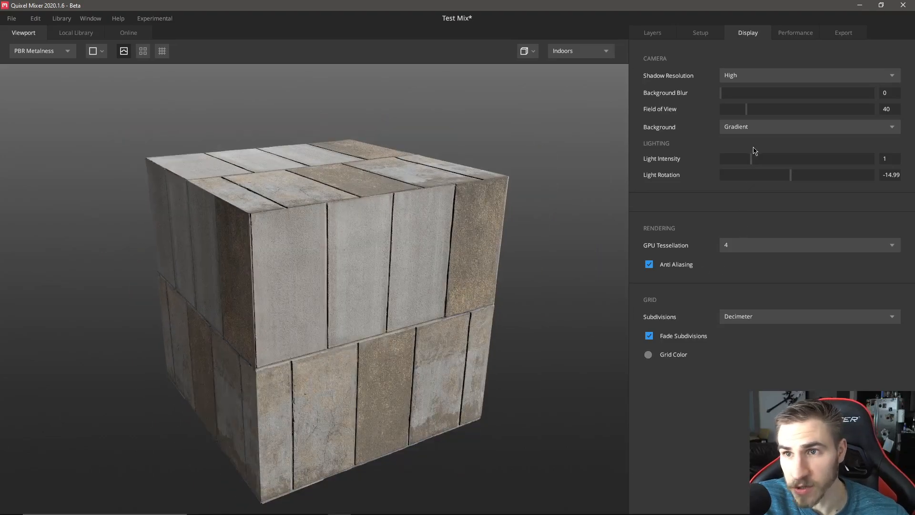
Review the performance settings and the available export resolutions and formats, keeping 2048 px and Custom.
{"action": "left_click", "coordinate": [794, 30]}
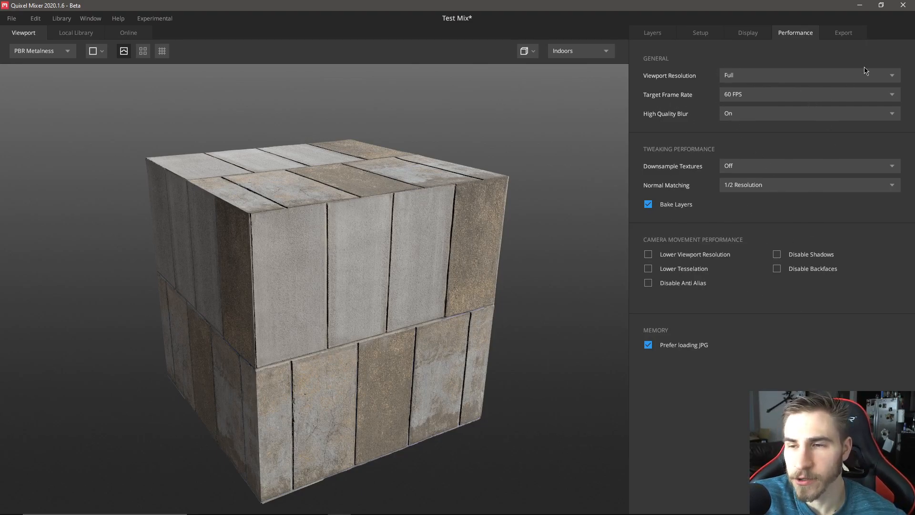
{"action": "left_click", "coordinate": [843, 33]}
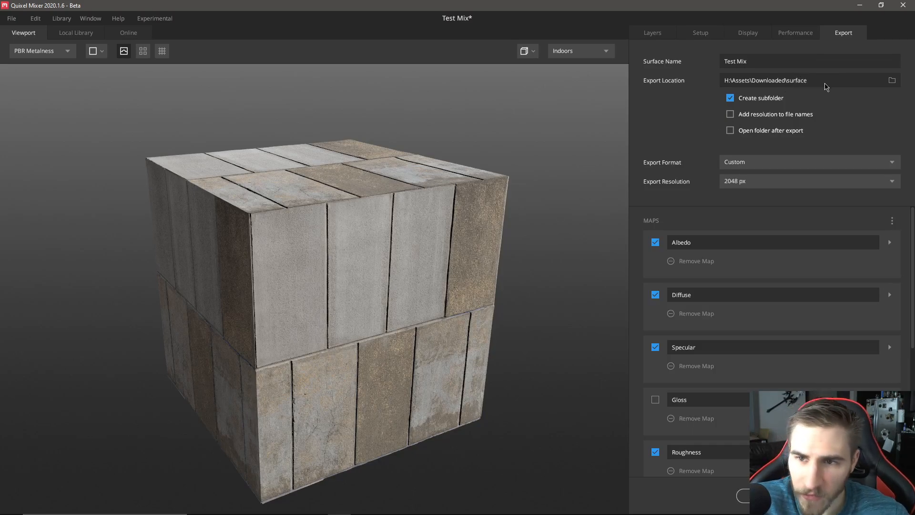
{"action": "left_click", "coordinate": [749, 183]}
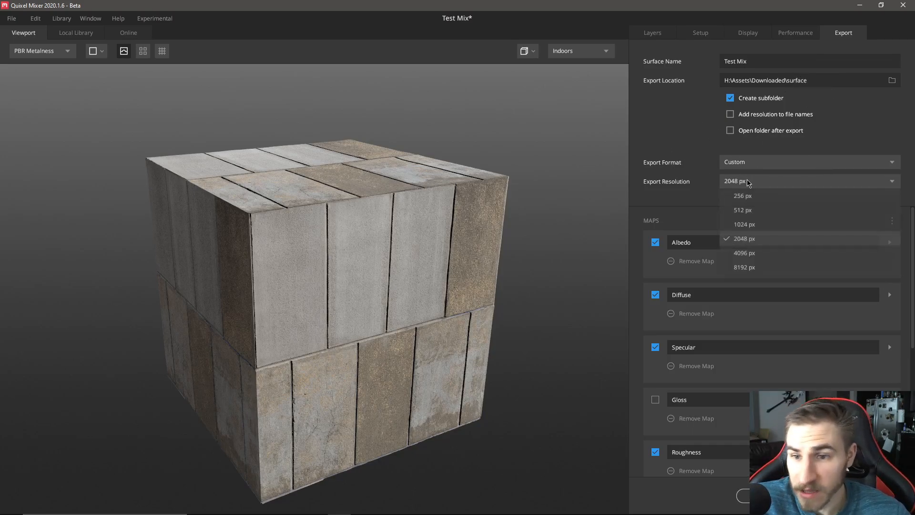
{"action": "left_click", "coordinate": [746, 239]}
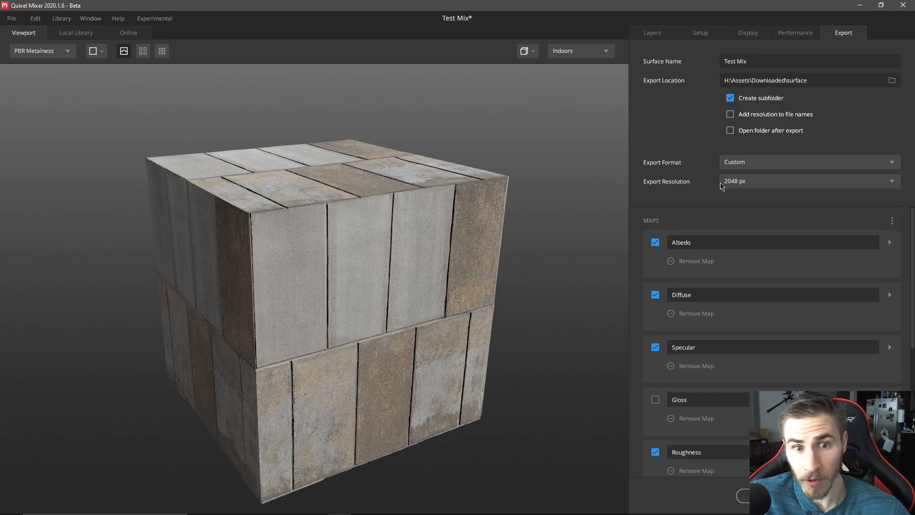
{"action": "left_click", "coordinate": [752, 181]}
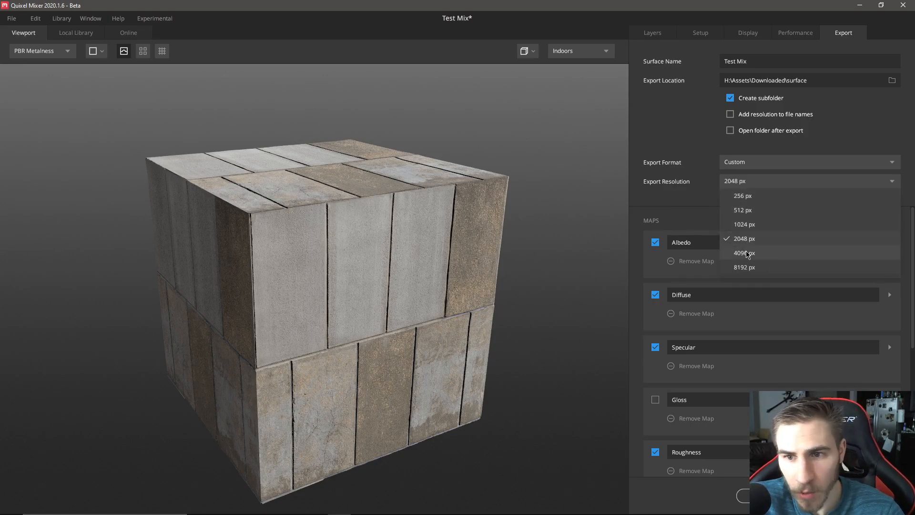
{"action": "left_click", "coordinate": [667, 201]}
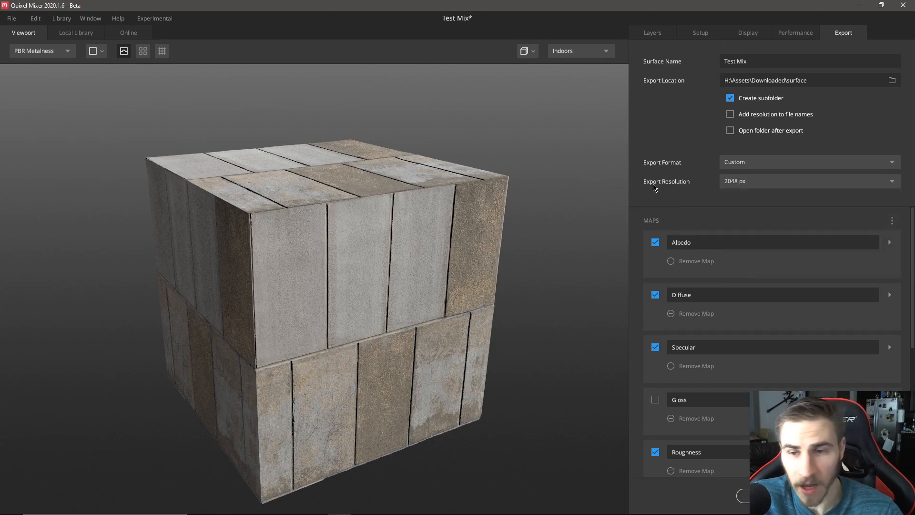
{"action": "left_click", "coordinate": [760, 161]}
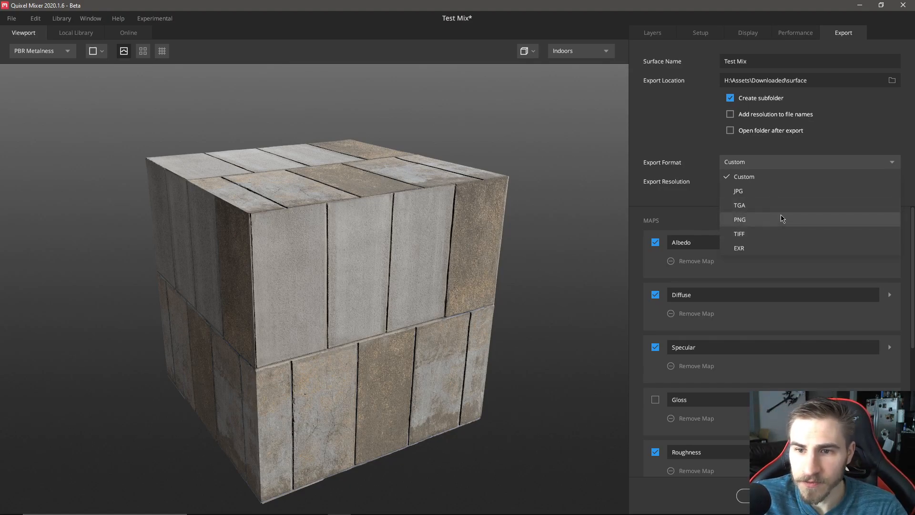
{"action": "left_click", "coordinate": [688, 114]}
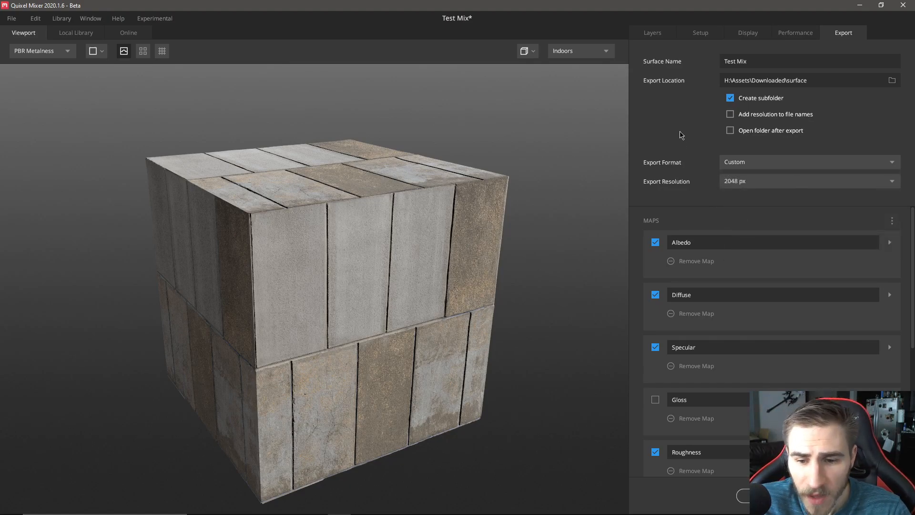
Look through the export maps and add a new unnamed map below Metalness.
{"action": "scroll", "coordinate": [762, 282], "scroll_direction": "down", "scroll_amount": 2}
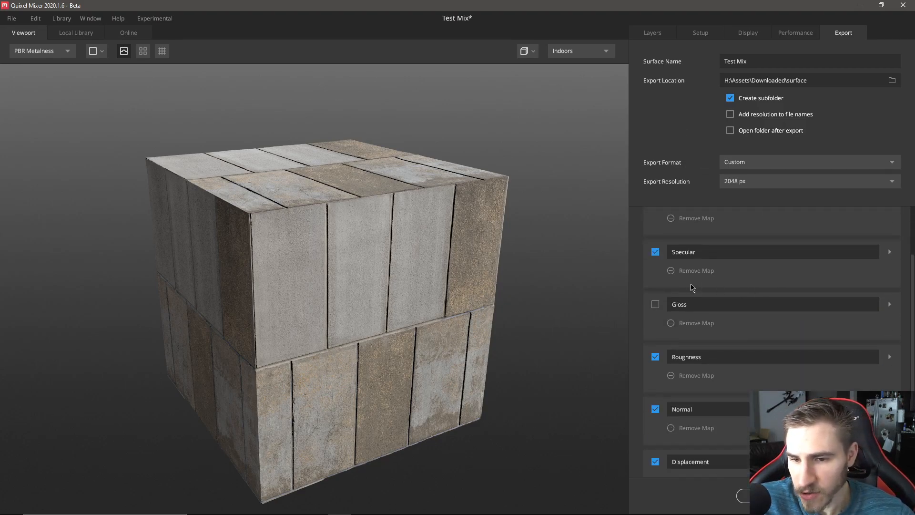
{"action": "scroll", "coordinate": [696, 293], "scroll_direction": "down", "scroll_amount": 2}
{"action": "scroll", "coordinate": [698, 372], "scroll_direction": "down", "scroll_amount": 1}
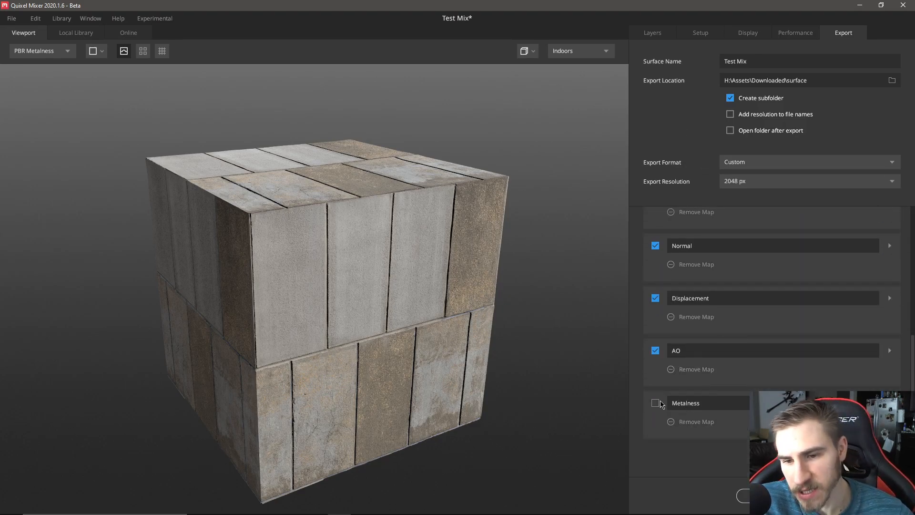
{"action": "scroll", "coordinate": [684, 373], "scroll_direction": "up", "scroll_amount": 1}
{"action": "scroll", "coordinate": [693, 351], "scroll_direction": "up", "scroll_amount": 1}
{"action": "scroll", "coordinate": [714, 305], "scroll_direction": "down", "scroll_amount": 2}
{"action": "left_click", "coordinate": [761, 456]}
{"action": "scroll", "coordinate": [715, 429], "scroll_direction": "down", "scroll_amount": 2}
{"action": "left_click", "coordinate": [711, 323]}
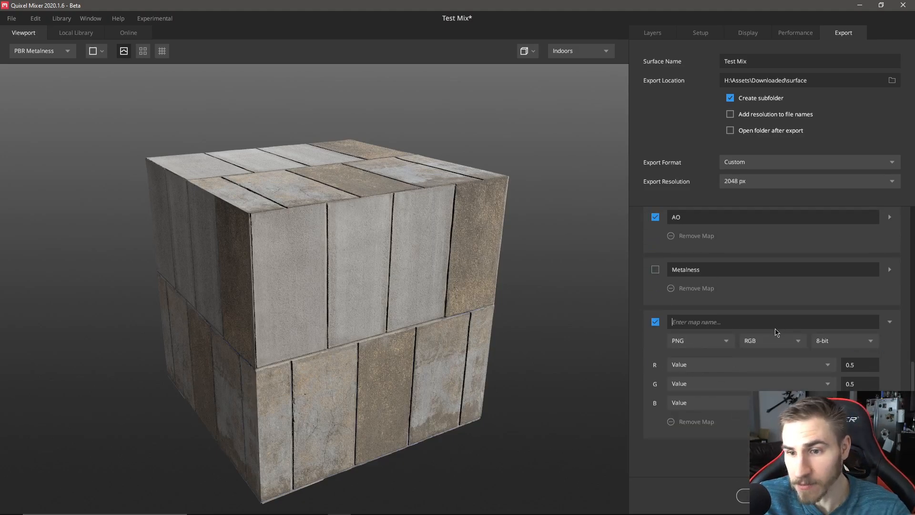
Examine the new map's file format, colour channel and bit depth options, keeping PNG, RGB and 8-bit.
{"action": "left_click", "coordinate": [712, 344]}
{"action": "left_click", "coordinate": [785, 343]}
{"action": "left_click", "coordinate": [784, 342]}
{"action": "left_click", "coordinate": [835, 343]}
{"action": "left_click", "coordinate": [835, 343]}
{"action": "scroll", "coordinate": [733, 309], "scroll_direction": "up", "scroll_amount": 3}
{"action": "scroll", "coordinate": [734, 312], "scroll_direction": "up", "scroll_amount": 4}
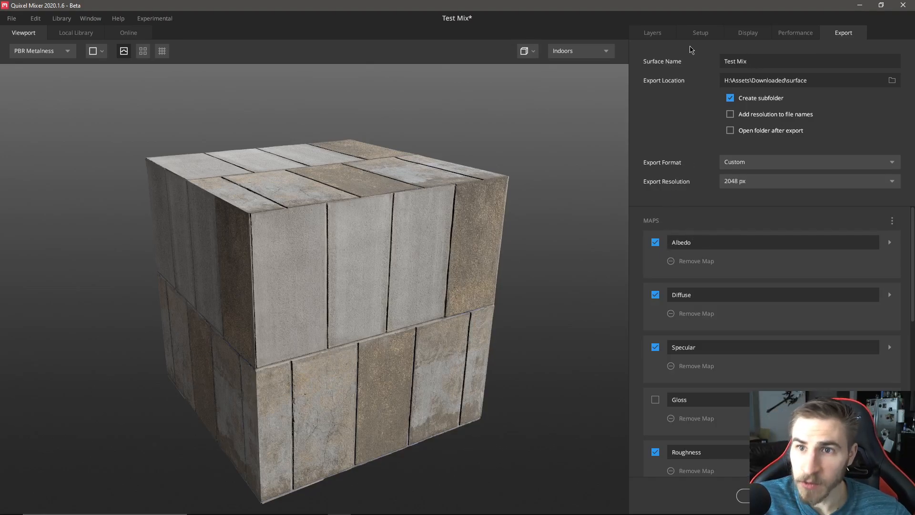
Review the texture and model setup, and the concrete panels layer's blend, placement and height frequency settings, keeping From Below blending.
{"action": "left_click", "coordinate": [746, 34]}
{"action": "left_click", "coordinate": [716, 34]}
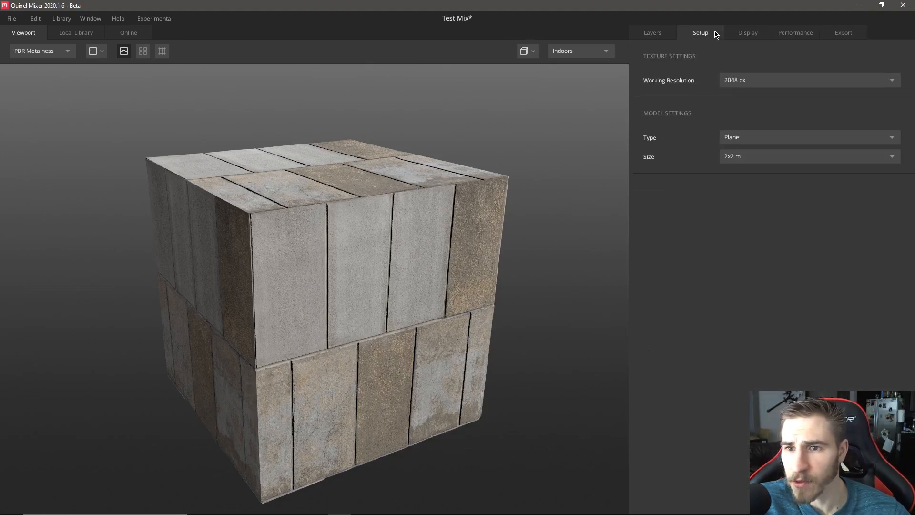
{"action": "left_click", "coordinate": [653, 35]}
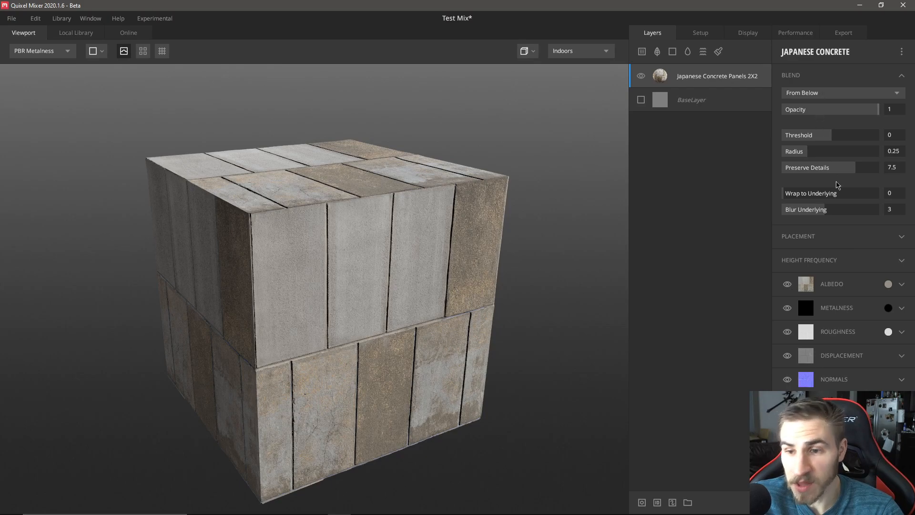
{"action": "left_click", "coordinate": [900, 259]}
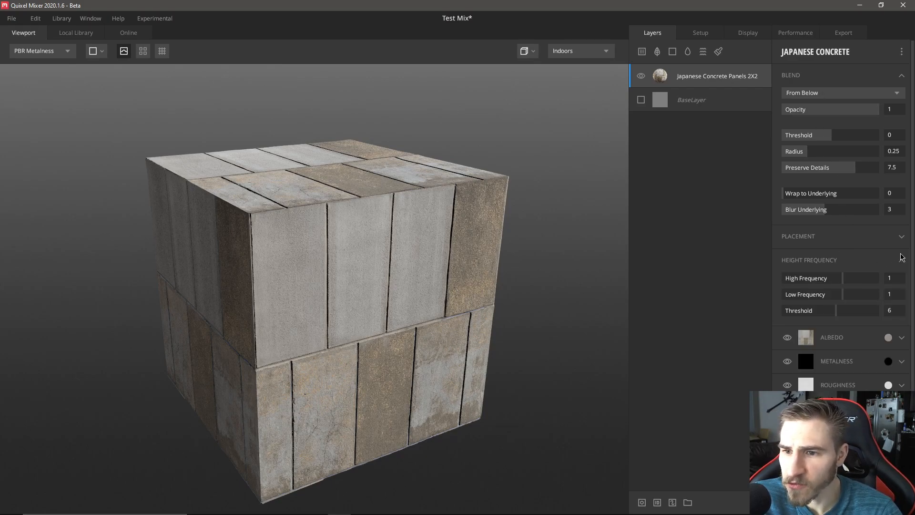
{"action": "left_click", "coordinate": [899, 238]}
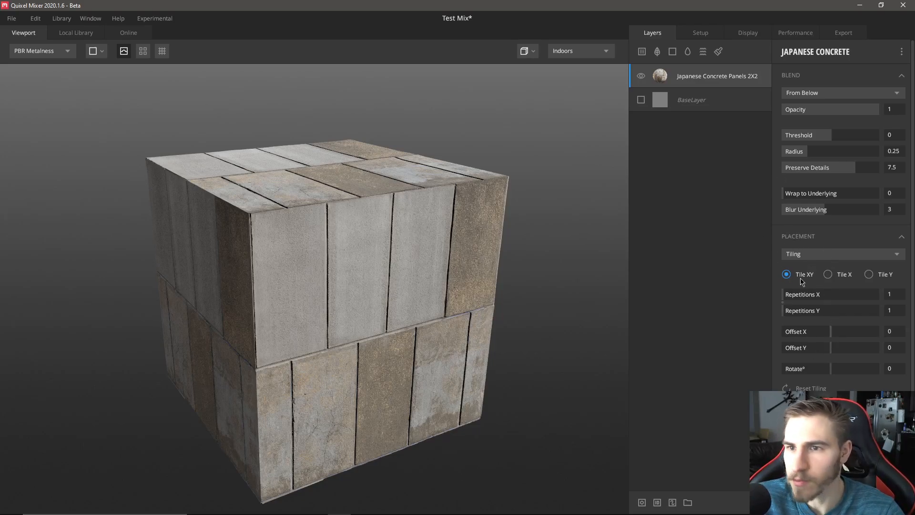
{"action": "left_click", "coordinate": [814, 96]}
{"action": "left_click", "coordinate": [815, 120]}
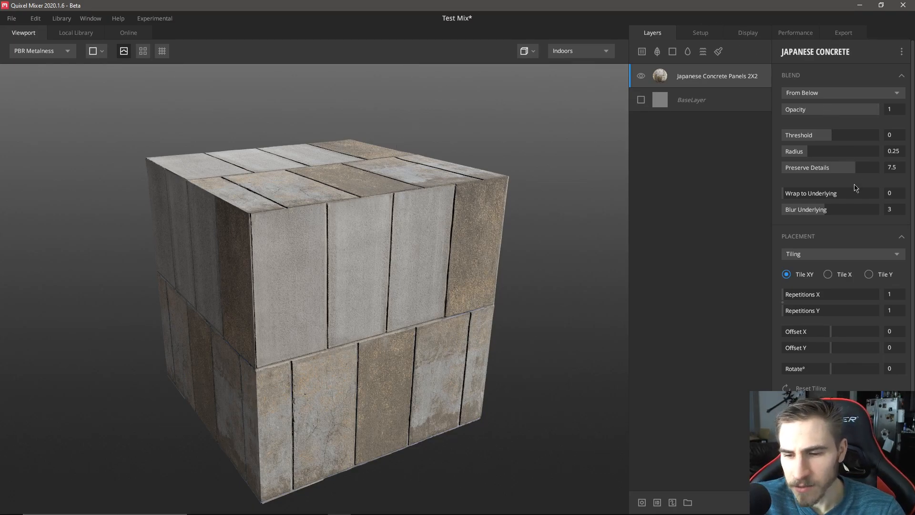
Try tinting the Japanese Concrete Panels layer's albedo brown with hex colour 877247, and undo the applied tint.
{"action": "scroll", "coordinate": [848, 312], "scroll_direction": "down", "scroll_amount": 1}
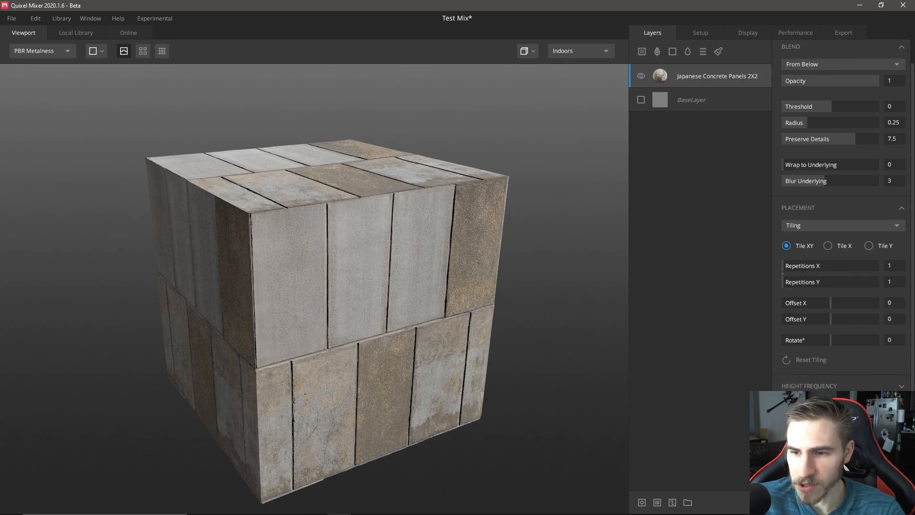
{"action": "scroll", "coordinate": [858, 309], "scroll_direction": "down", "scroll_amount": 1}
{"action": "left_click", "coordinate": [887, 371]}
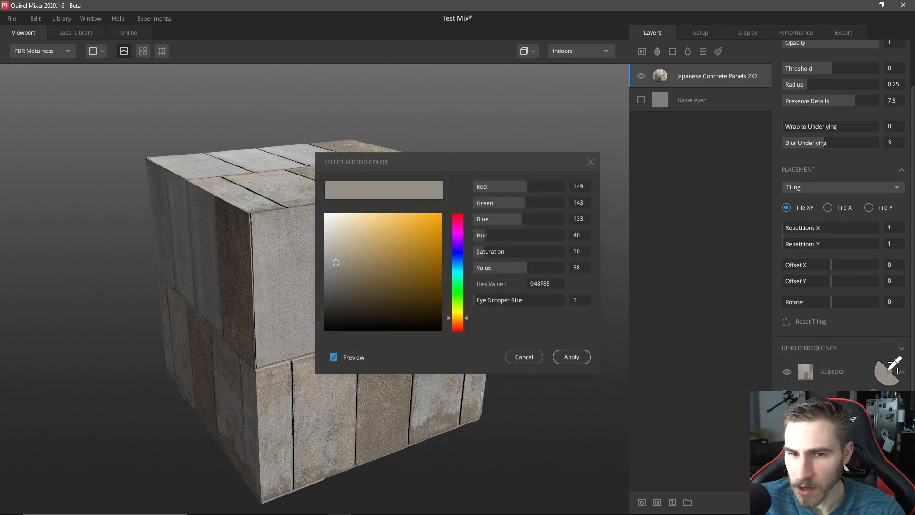
{"action": "mouse_move", "coordinate": [432, 265]}
{"action": "left_mouse_down"}
{"action": "mouse_move", "coordinate": [427, 252]}
{"action": "mouse_move", "coordinate": [391, 280]}
{"action": "mouse_move", "coordinate": [399, 261]}
{"action": "mouse_move", "coordinate": [358, 259]}
{"action": "left_mouse_up"}
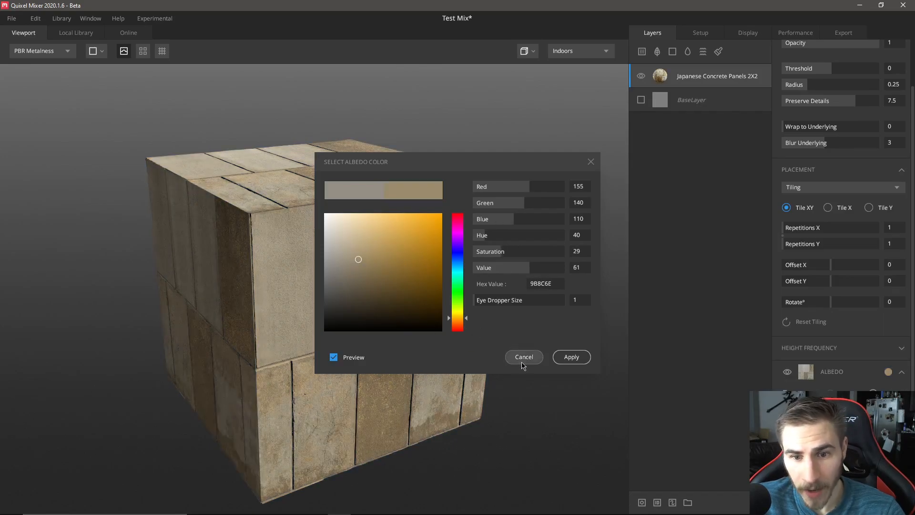
{"action": "mouse_move", "coordinate": [400, 283]}
{"action": "left_mouse_down"}
{"action": "mouse_move", "coordinate": [396, 270]}
{"action": "mouse_move", "coordinate": [381, 268]}
{"action": "left_mouse_up"}
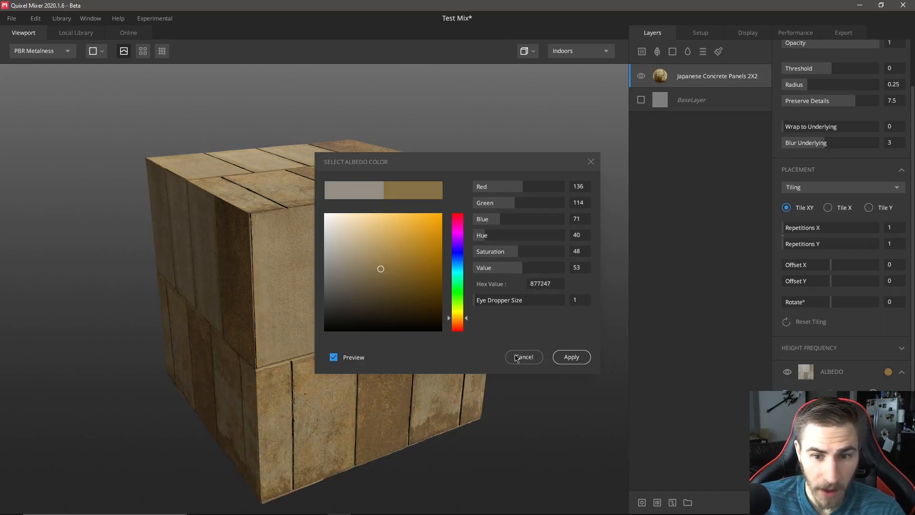
{"action": "left_click", "coordinate": [571, 356]}
{"action": "key", "text": "ctrl+z"}
Try 3 tiling repetitions in X on the concrete panels, restore the value to 1, and keep the Tiling placement mode.
{"action": "scroll", "coordinate": [793, 331], "scroll_direction": "down", "scroll_amount": 2}
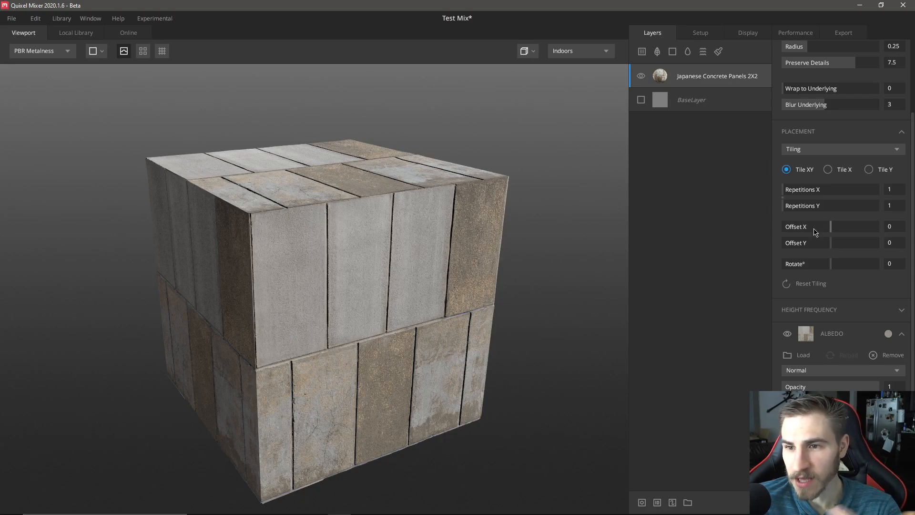
{"action": "scroll", "coordinate": [815, 231], "scroll_direction": "up", "scroll_amount": 1}
{"action": "left_click", "coordinate": [799, 210]}
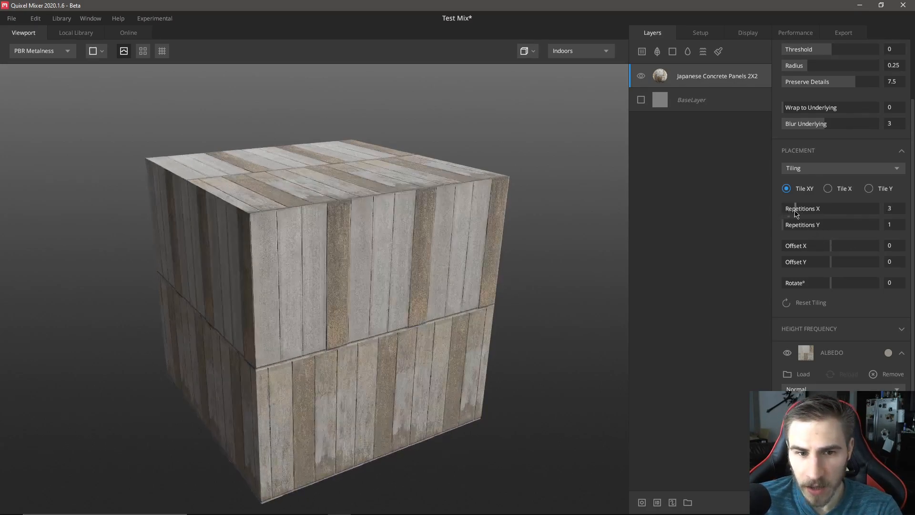
{"action": "left_click_drag", "start_coordinate": [795, 214], "coordinate": [784, 213]}
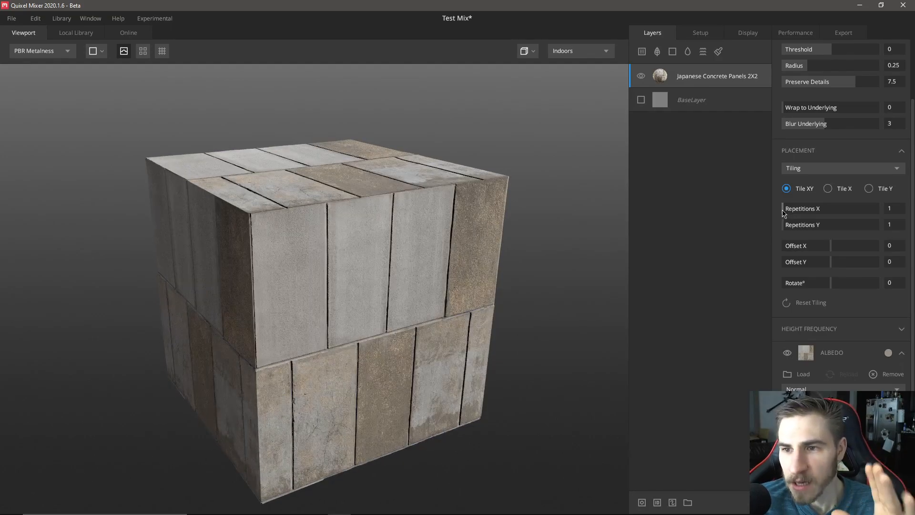
{"action": "left_click", "coordinate": [818, 170]}
{"action": "left_click", "coordinate": [818, 171]}
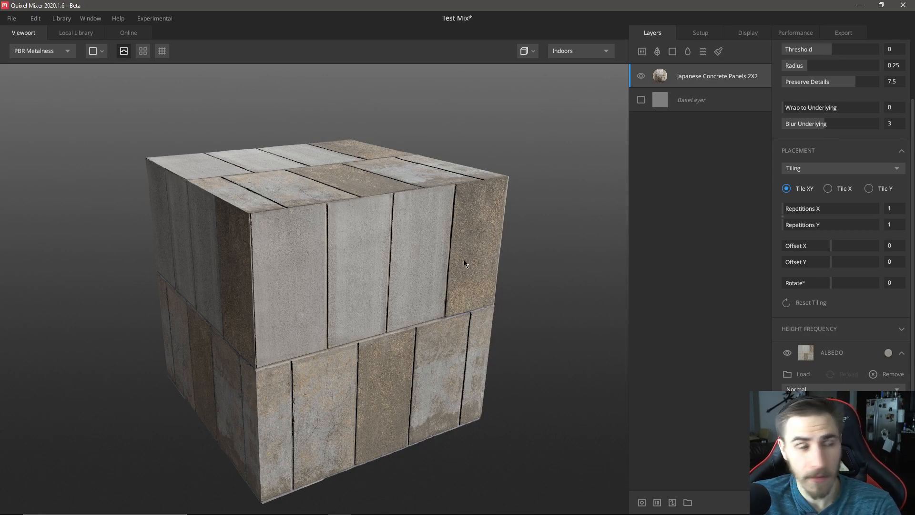
Browse the materials and categories of the local and online libraries, and return to the cube preview.
{"action": "left_click", "coordinate": [81, 39]}
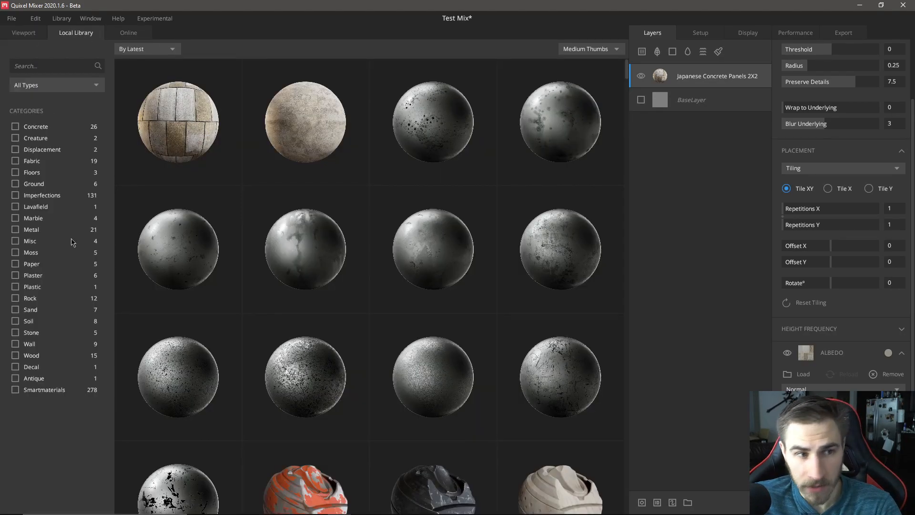
{"action": "left_click", "coordinate": [138, 40]}
{"action": "scroll", "coordinate": [267, 214], "scroll_direction": "down", "scroll_amount": 3}
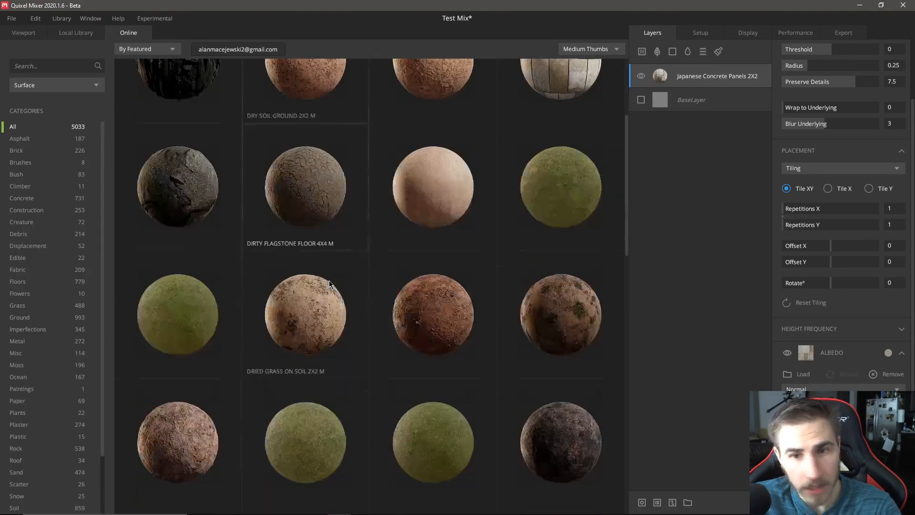
{"action": "left_click", "coordinate": [28, 33]}
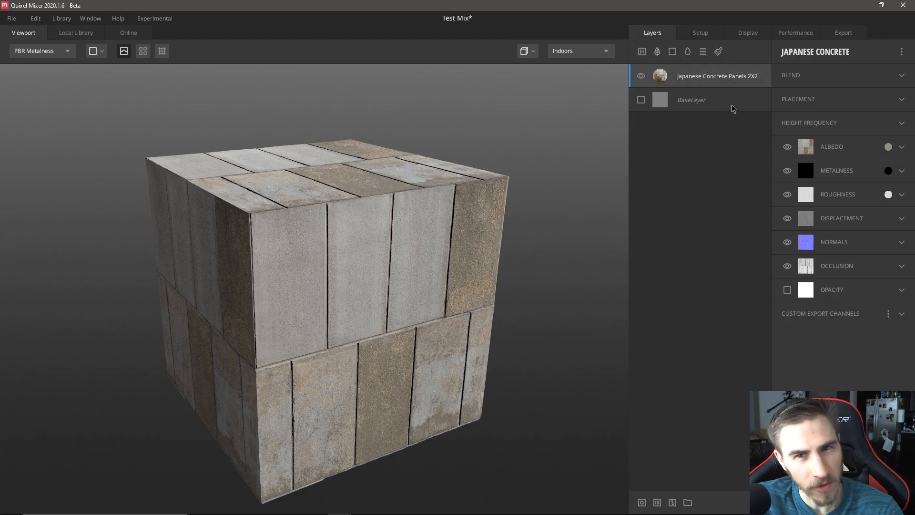
{"action": "left_click", "coordinate": [143, 34]}
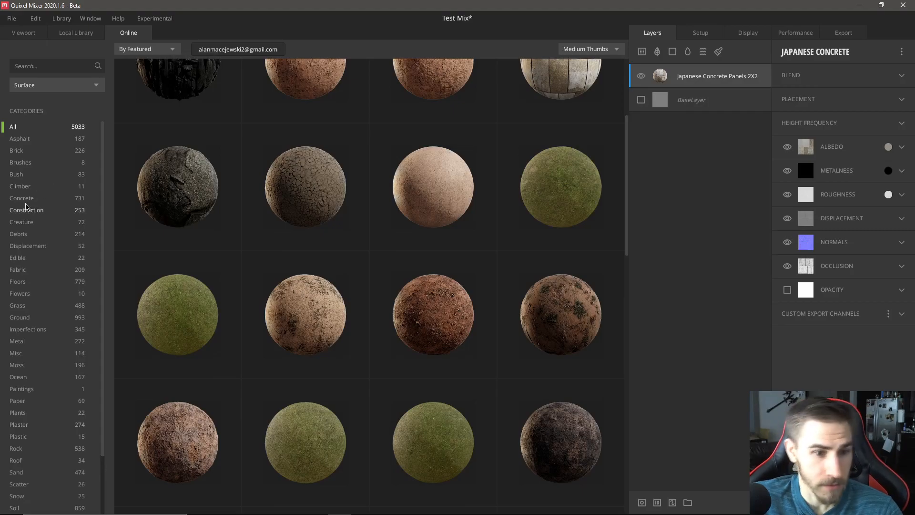
{"action": "scroll", "coordinate": [28, 146], "scroll_direction": "up", "scroll_amount": 3}
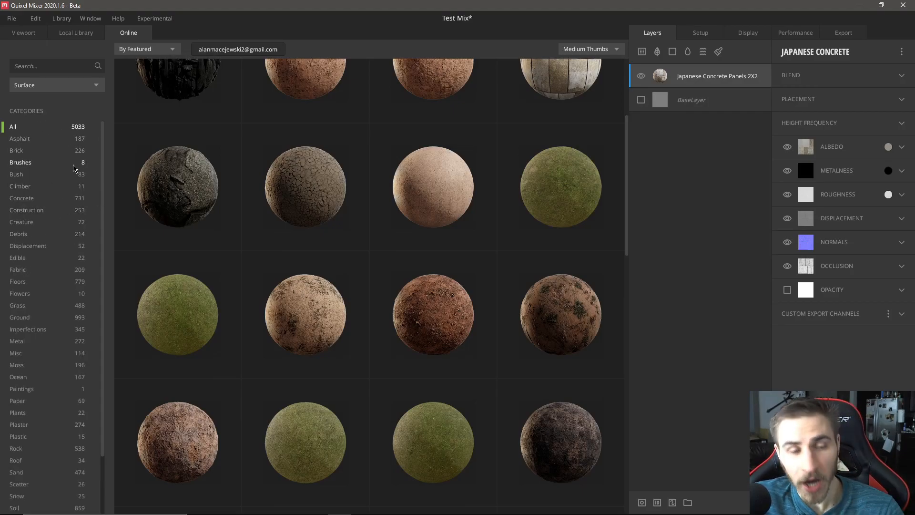
{"action": "left_click", "coordinate": [23, 38]}
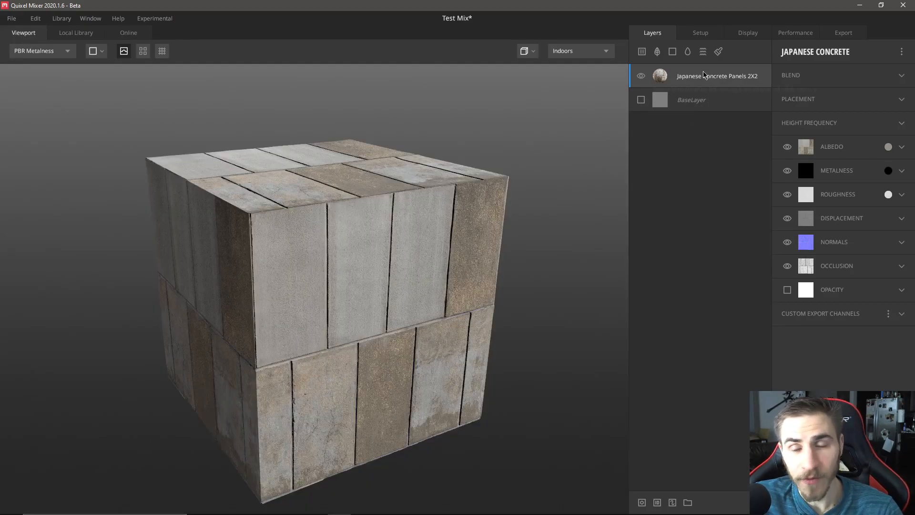
Add the Narrow Wooden Planks surface from the local library as a layer above the concrete panels, and inspect the blend.
{"action": "left_click", "coordinate": [642, 51]}
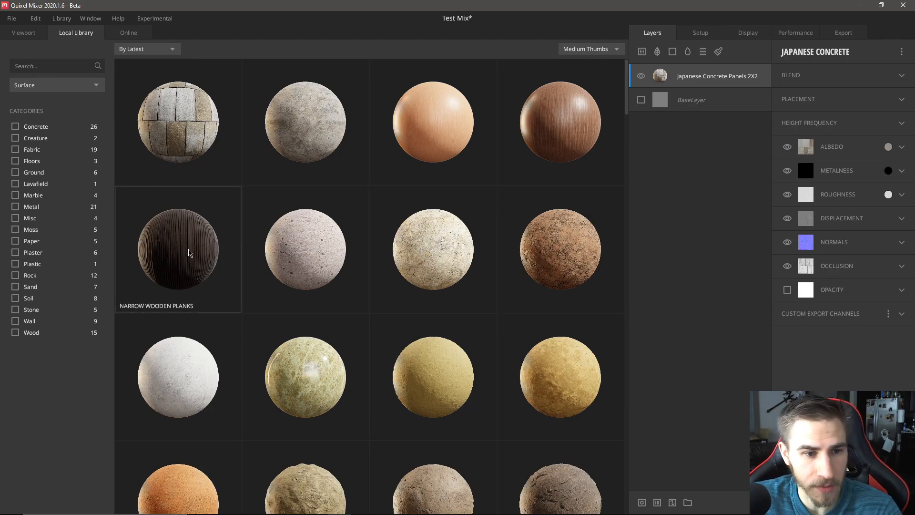
{"action": "left_click", "coordinate": [188, 252]}
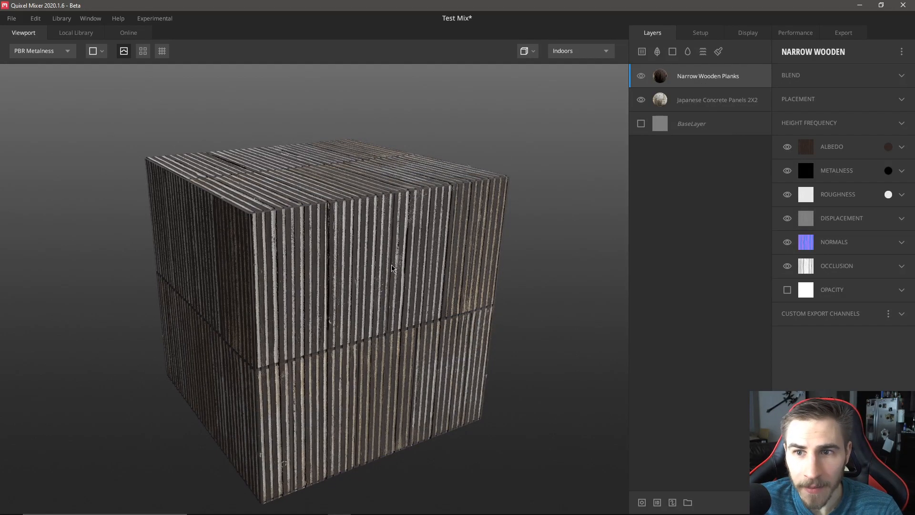
{"action": "scroll", "coordinate": [383, 255], "scroll_direction": "up", "scroll_amount": 5}
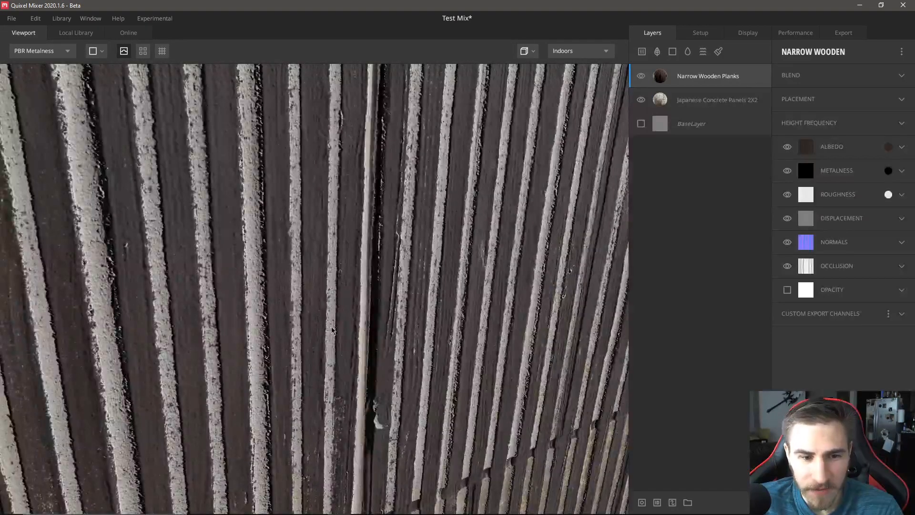
{"action": "scroll", "coordinate": [334, 329], "scroll_direction": "down", "scroll_amount": 3}
{"action": "scroll", "coordinate": [412, 223], "scroll_direction": "down", "scroll_amount": 2}
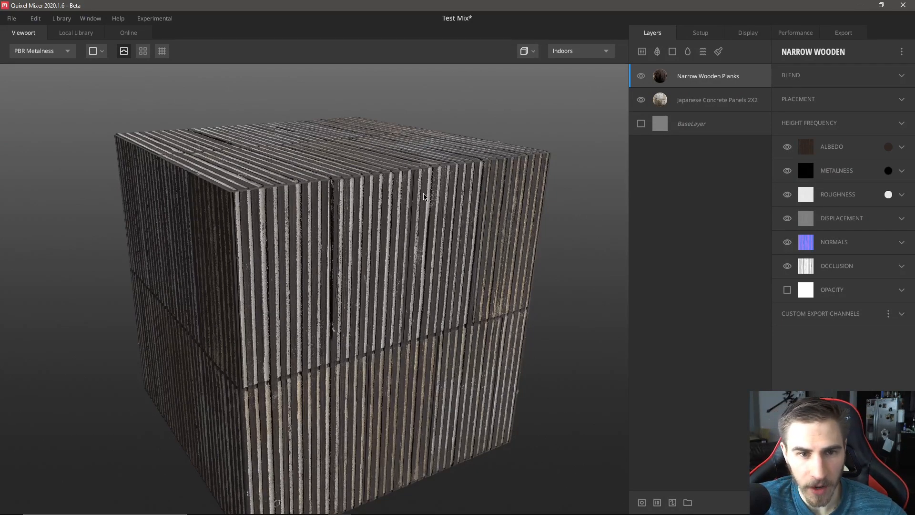
{"action": "left_click_drag", "start_coordinate": [418, 185], "coordinate": [409, 220]}
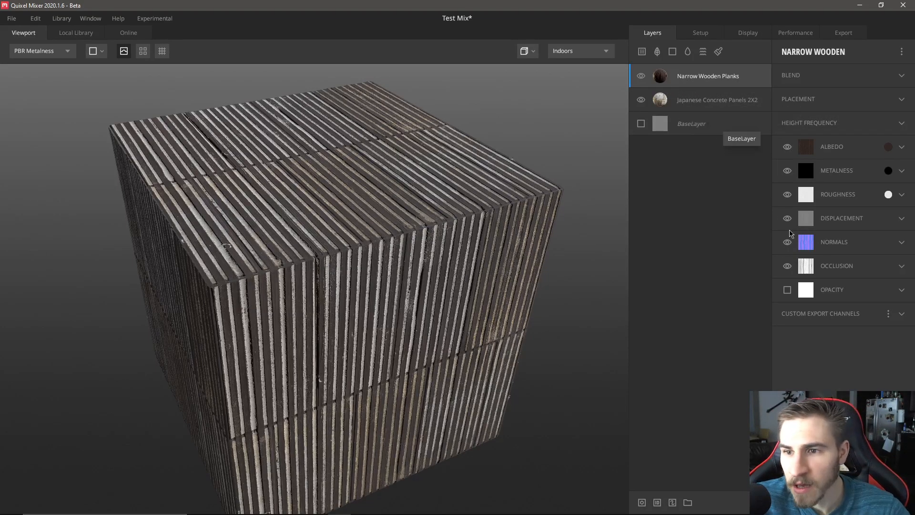
Temporarily disable the albedo, metalness and roughness channels of the Narrow Wooden Planks layer, and re-enable all three.
{"action": "left_click", "coordinate": [787, 146]}
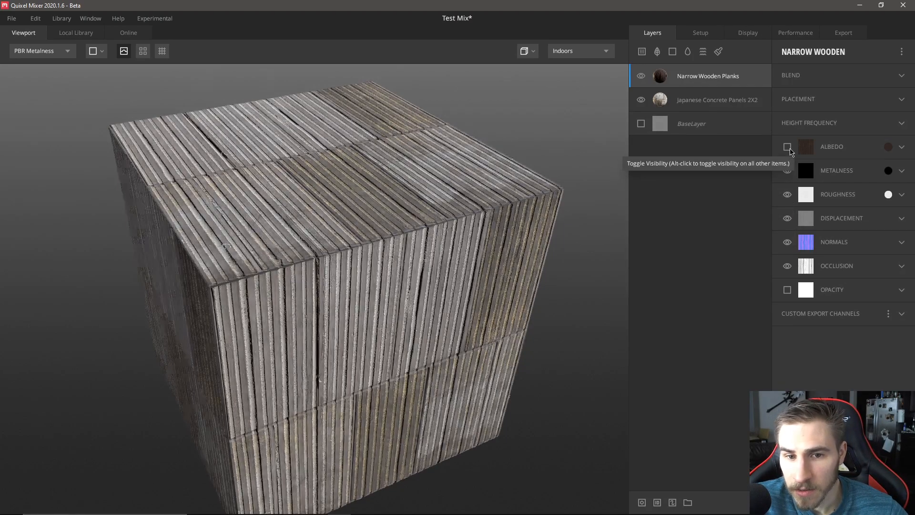
{"action": "left_click", "coordinate": [787, 171]}
{"action": "left_click", "coordinate": [787, 195]}
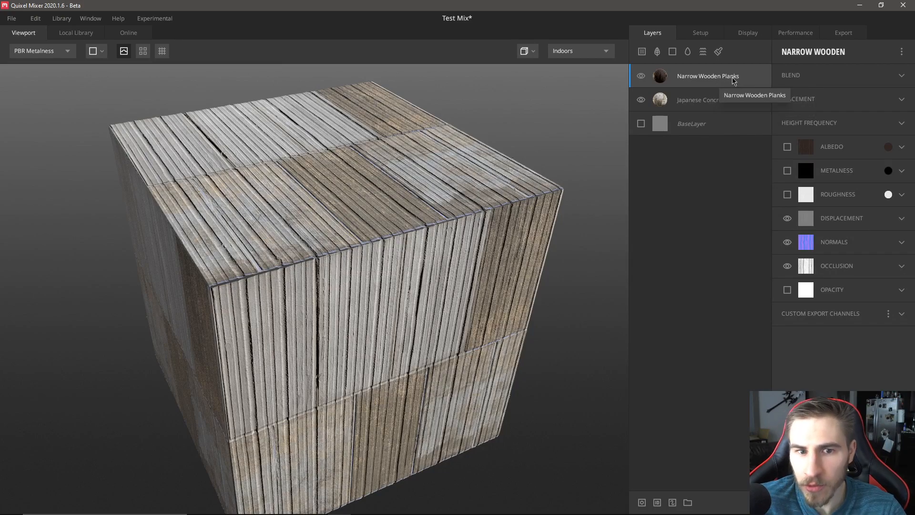
{"action": "left_click", "coordinate": [787, 147]}
{"action": "left_click", "coordinate": [787, 170]}
{"action": "left_click", "coordinate": [787, 194]}
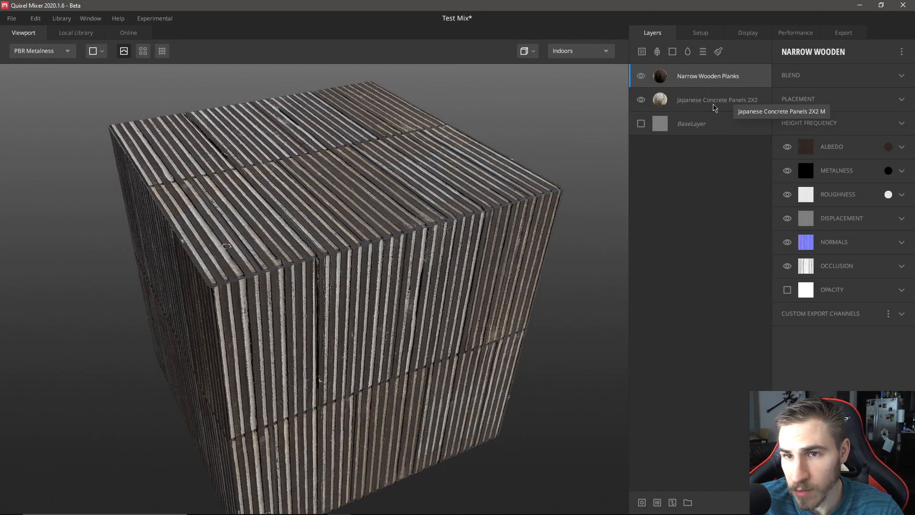
Temporarily disable the Japanese Concrete Panels layer's albedo channel to compare the blend, and re-enable it.
{"action": "left_click", "coordinate": [714, 104]}
{"action": "left_click", "coordinate": [787, 147]}
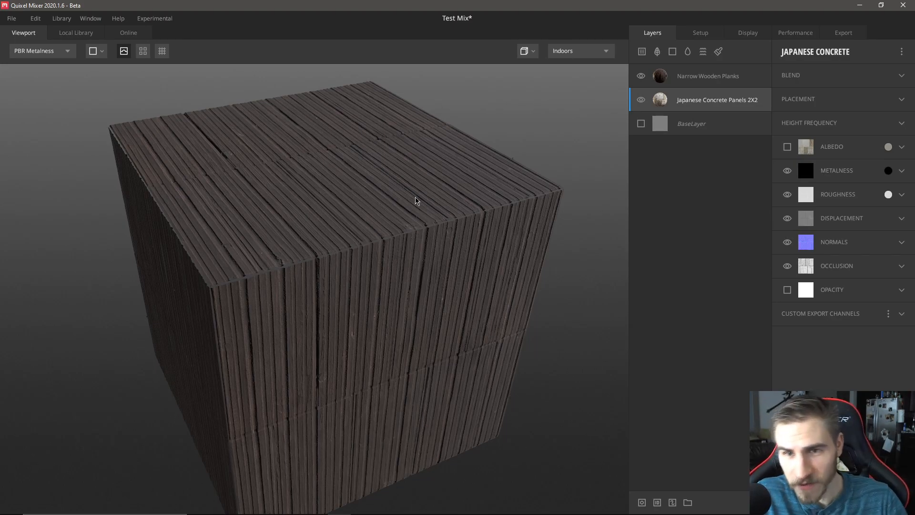
{"action": "left_click", "coordinate": [787, 147]}
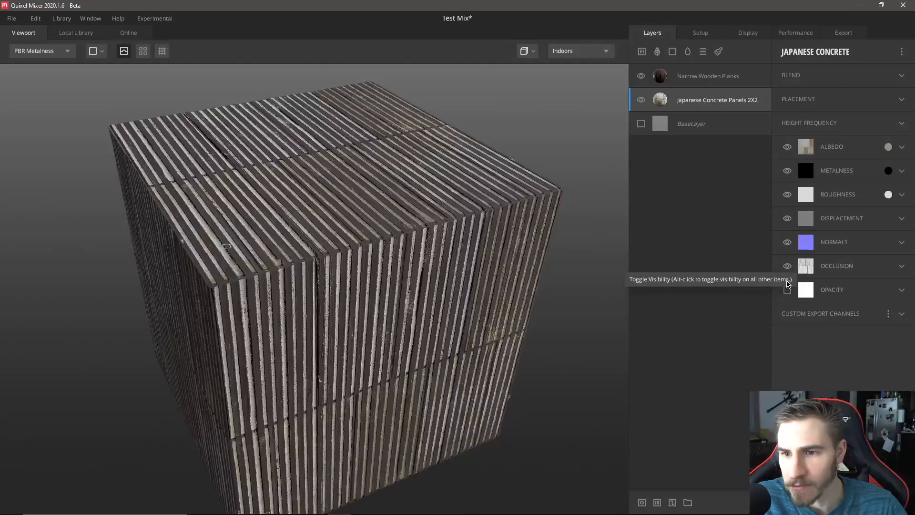
Hide the Narrow Wooden Planks layer, add the Square Wire Mesh atlas from the local library on top, and inspect it up close.
{"action": "left_click_drag", "start_coordinate": [678, 83], "coordinate": [676, 77]}
{"action": "left_click", "coordinate": [640, 76]}
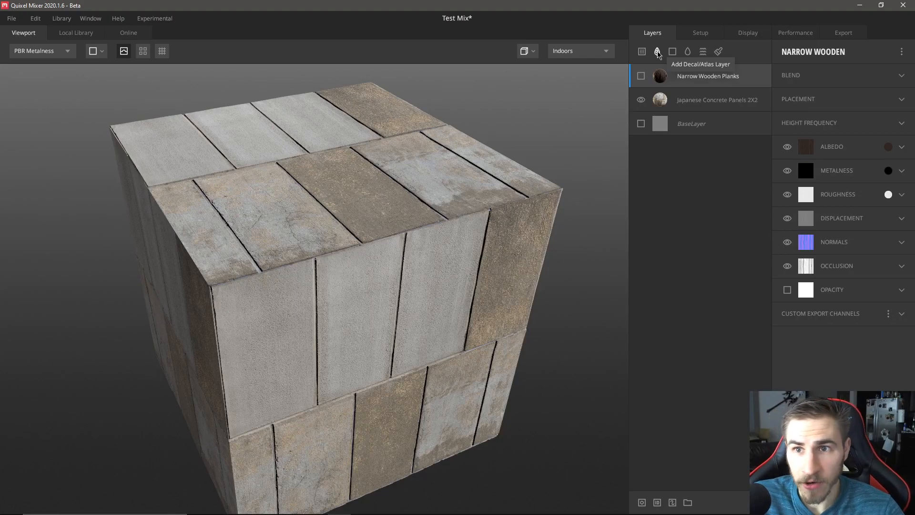
{"action": "left_click", "coordinate": [657, 52]}
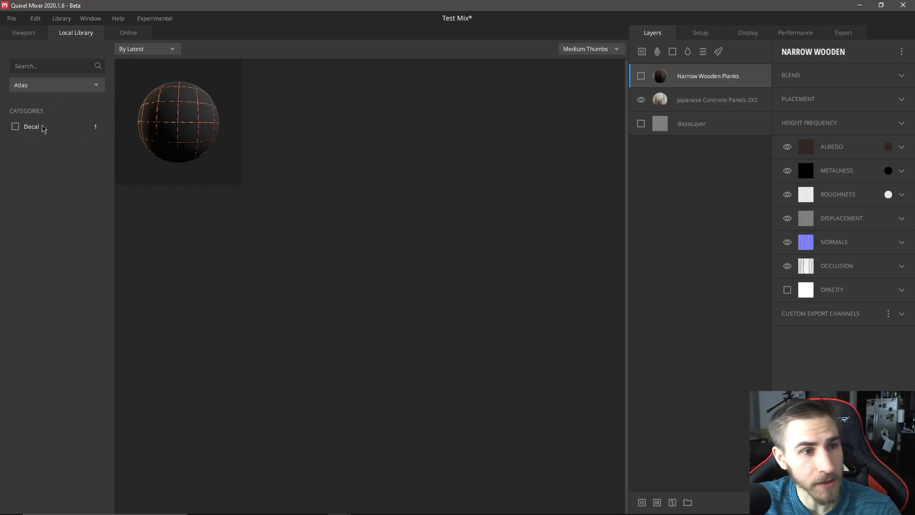
{"action": "left_click", "coordinate": [131, 34]}
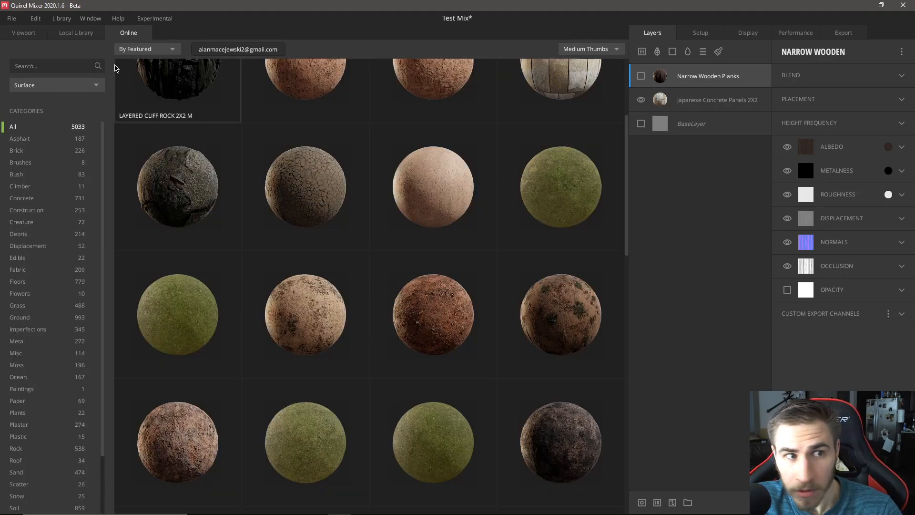
{"action": "left_click", "coordinate": [98, 35]}
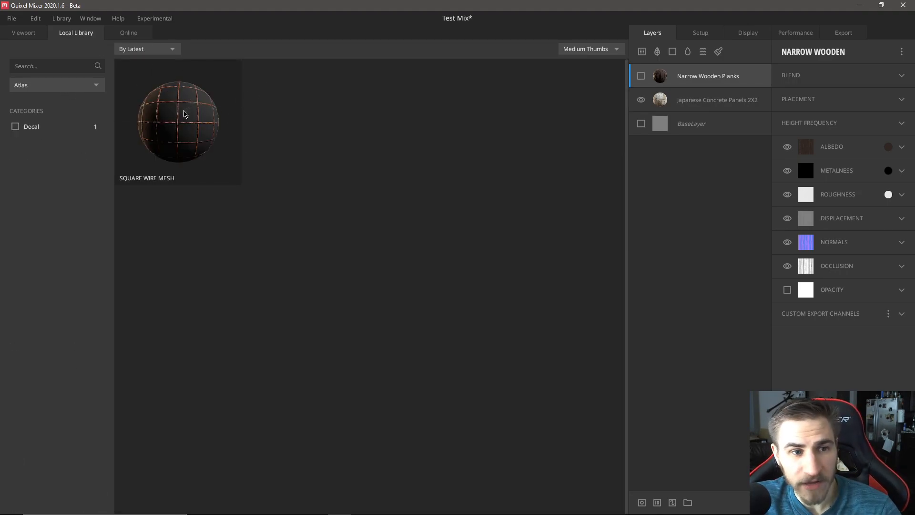
{"action": "left_click", "coordinate": [181, 115]}
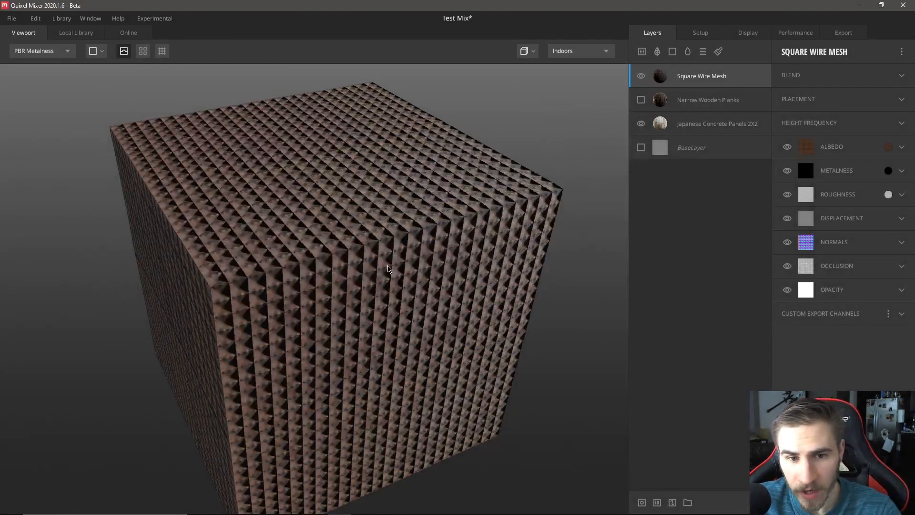
{"action": "scroll", "coordinate": [372, 300], "scroll_direction": "up", "scroll_amount": 3}
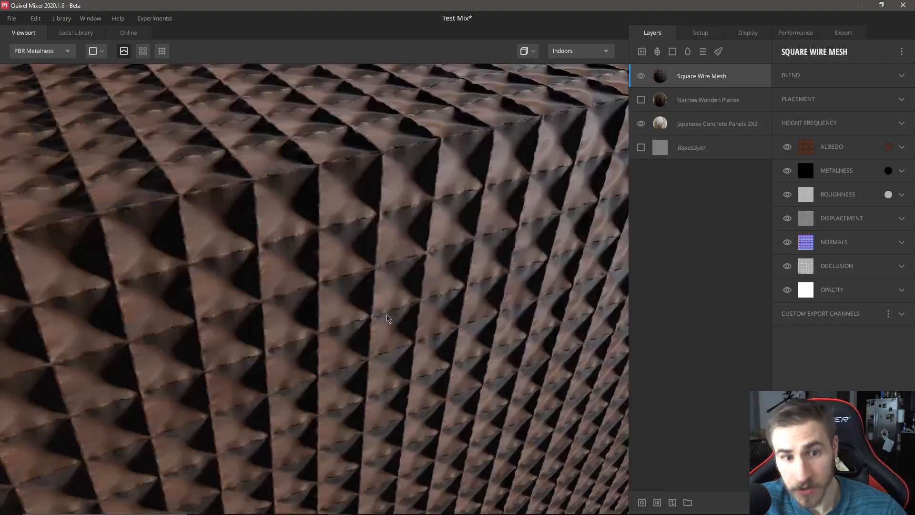
Set the Square Wire Mesh layer's blend mode to From Above and try its opacity, leaving it at 1.
{"action": "left_click_drag", "start_coordinate": [394, 316], "coordinate": [285, 188]}
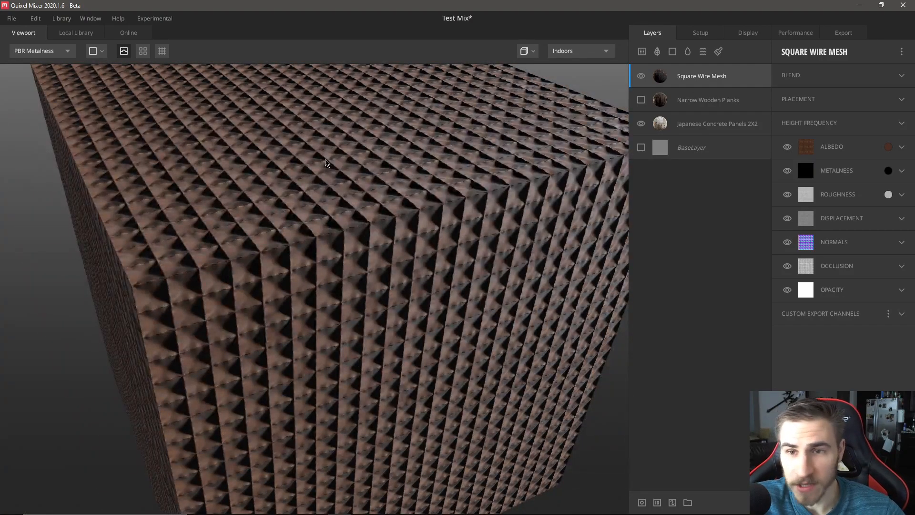
{"action": "scroll", "coordinate": [332, 162], "scroll_direction": "down", "scroll_amount": 3}
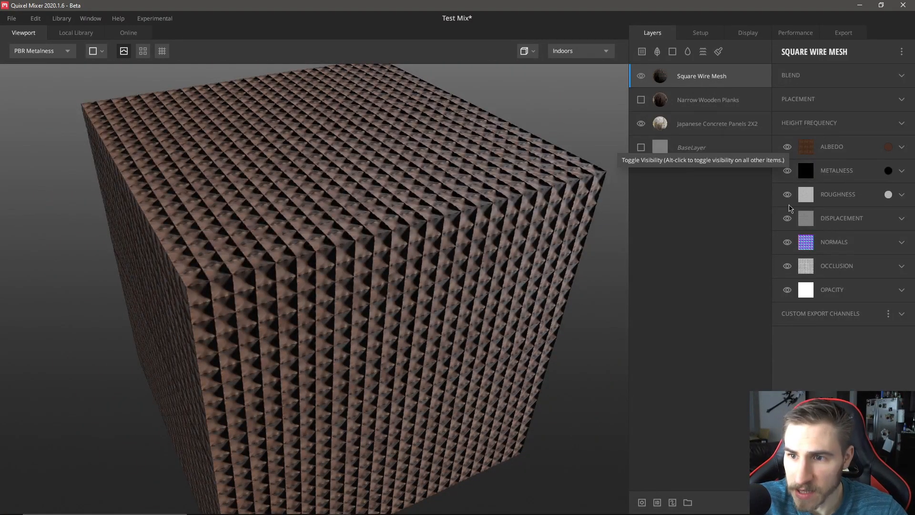
{"action": "left_click", "coordinate": [834, 84]}
{"action": "left_click", "coordinate": [829, 96]}
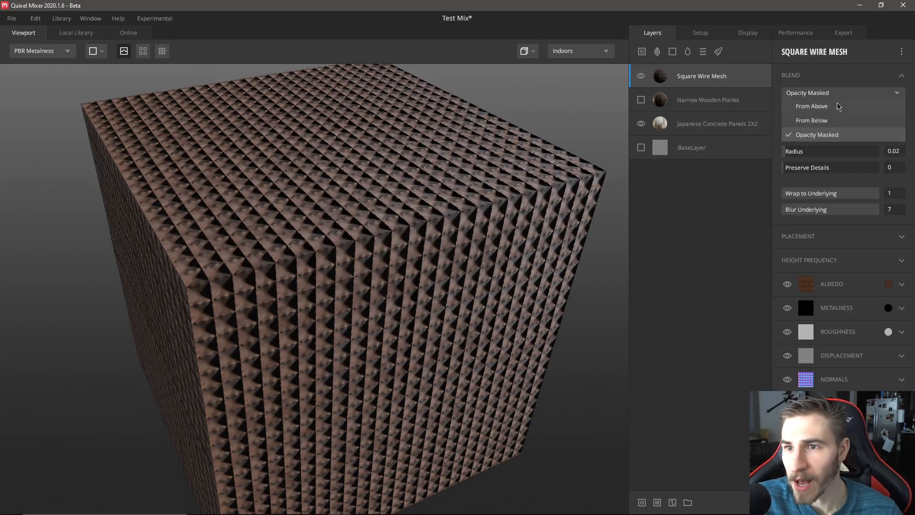
{"action": "left_click", "coordinate": [811, 106]}
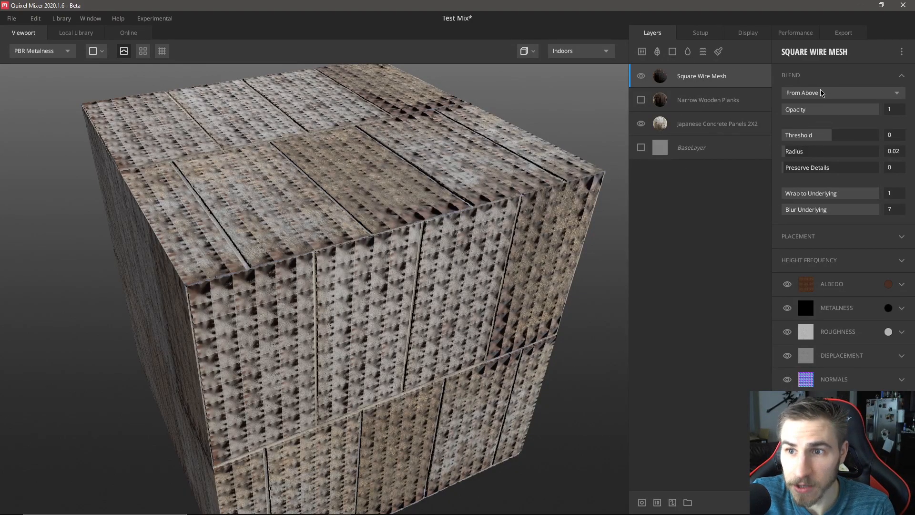
{"action": "left_click", "coordinate": [832, 110]}
{"action": "left_click_drag", "start_coordinate": [815, 113], "coordinate": [909, 128]}
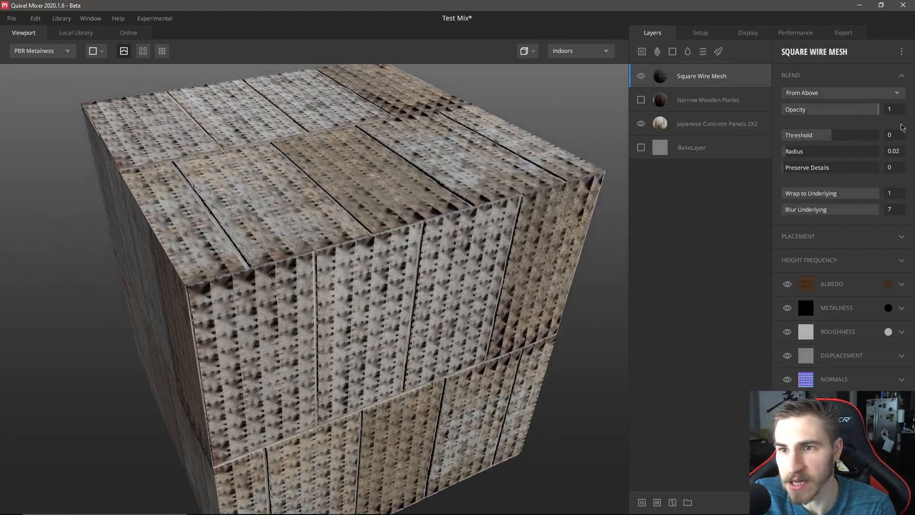
Set the Square Wire Mesh layer's tiling placement to 1 repetition in both X and Y.
{"action": "left_click", "coordinate": [903, 81]}
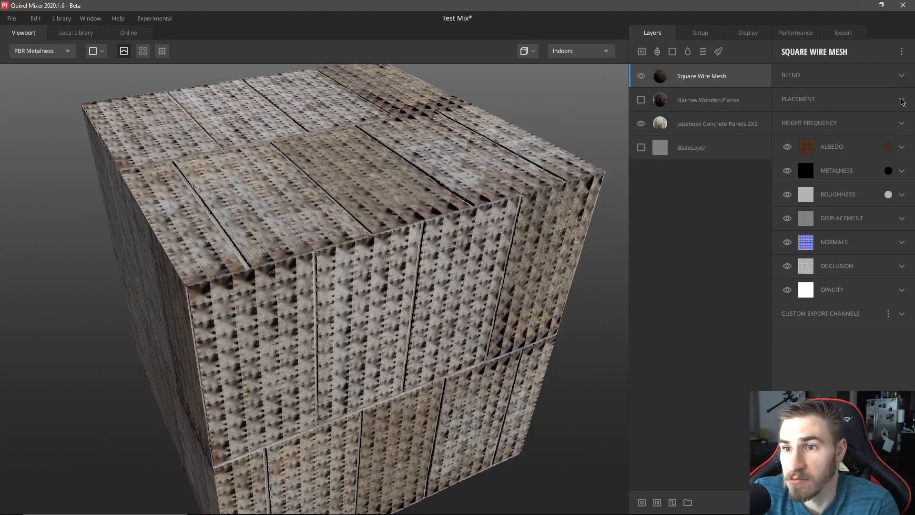
{"action": "left_click", "coordinate": [902, 101]}
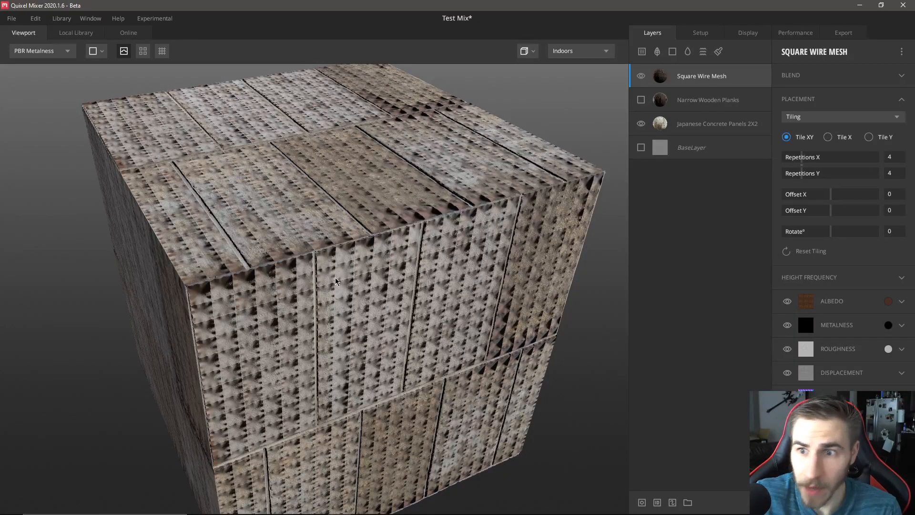
{"action": "left_click_drag", "start_coordinate": [803, 159], "coordinate": [783, 182]}
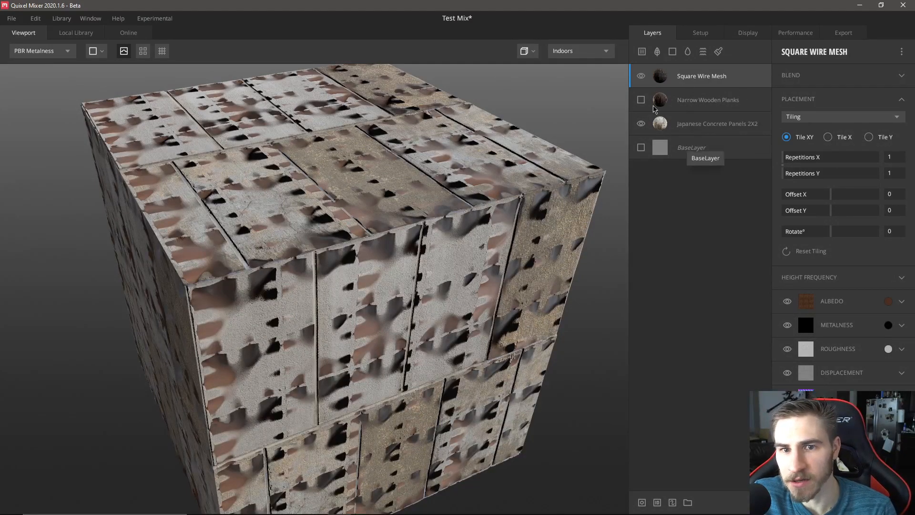
Hide the Square Wire Mesh layer, add a solid layer on top, and inspect it up close.
{"action": "left_click", "coordinate": [640, 75]}
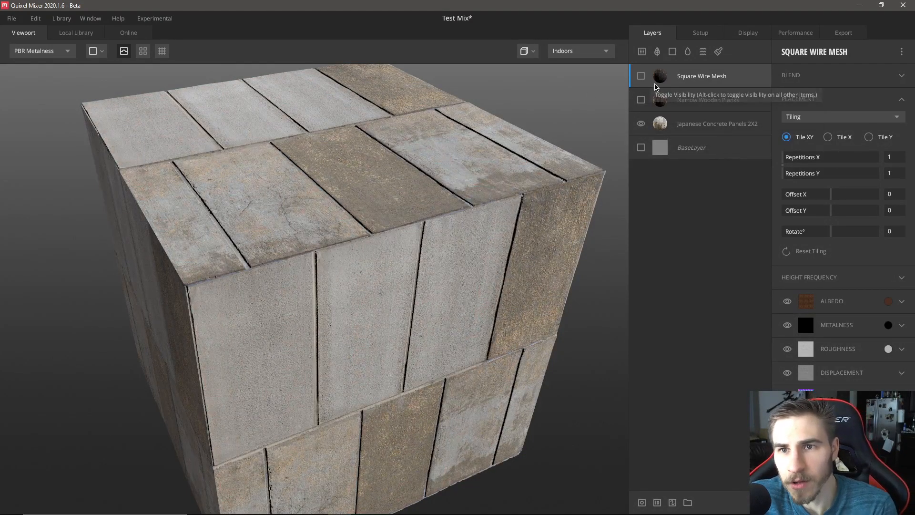
{"action": "left_click", "coordinate": [673, 52]}
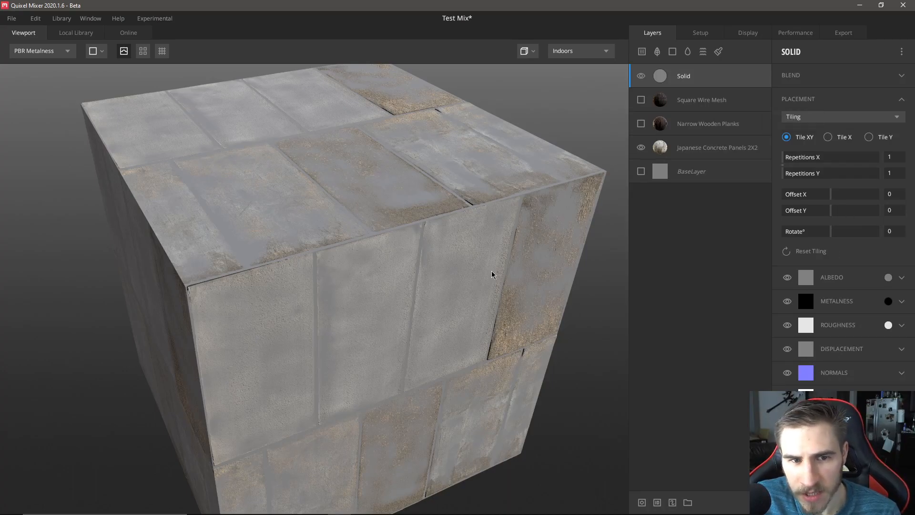
{"action": "scroll", "coordinate": [372, 167], "scroll_direction": "up", "scroll_amount": 5}
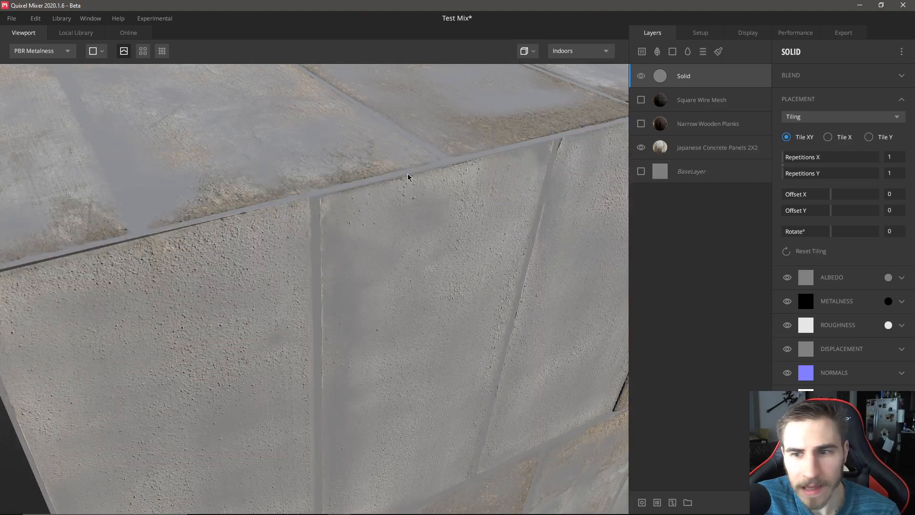
Change the Solid layer's albedo color to a blue-violet, about hex 3C358A, and apply it.
{"action": "left_click", "coordinate": [887, 277]}
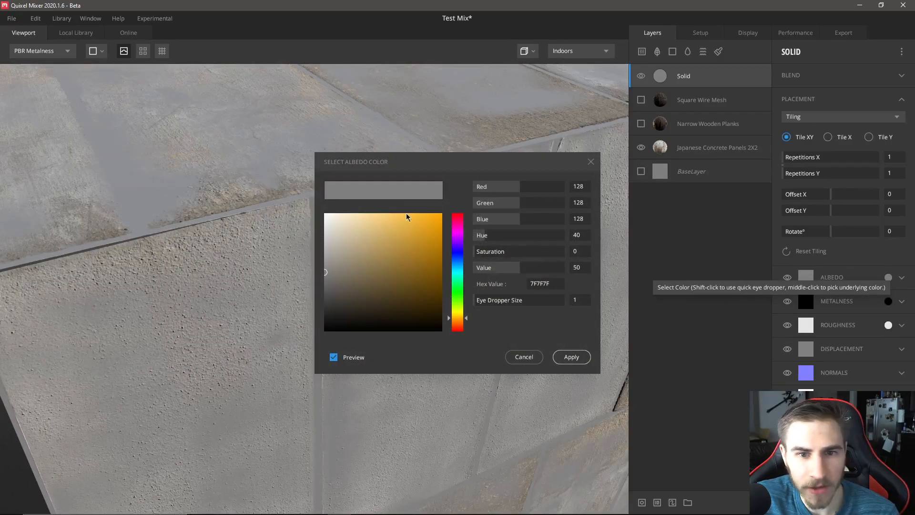
{"action": "left_click", "coordinate": [462, 261]}
{"action": "left_click_drag", "start_coordinate": [461, 258], "coordinate": [460, 251]}
{"action": "left_click_drag", "start_coordinate": [417, 294], "coordinate": [390, 267]}
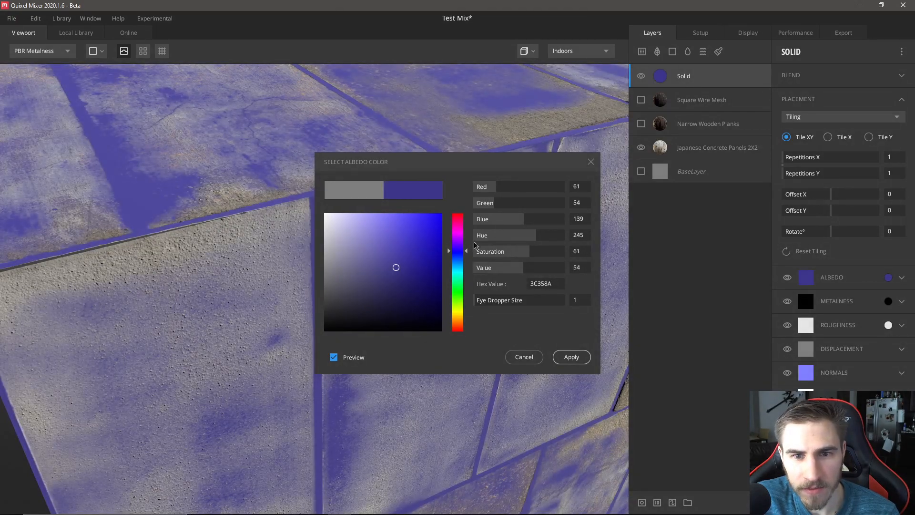
{"action": "left_click", "coordinate": [571, 357]}
{"action": "scroll", "coordinate": [388, 303], "scroll_direction": "down", "scroll_amount": 5}
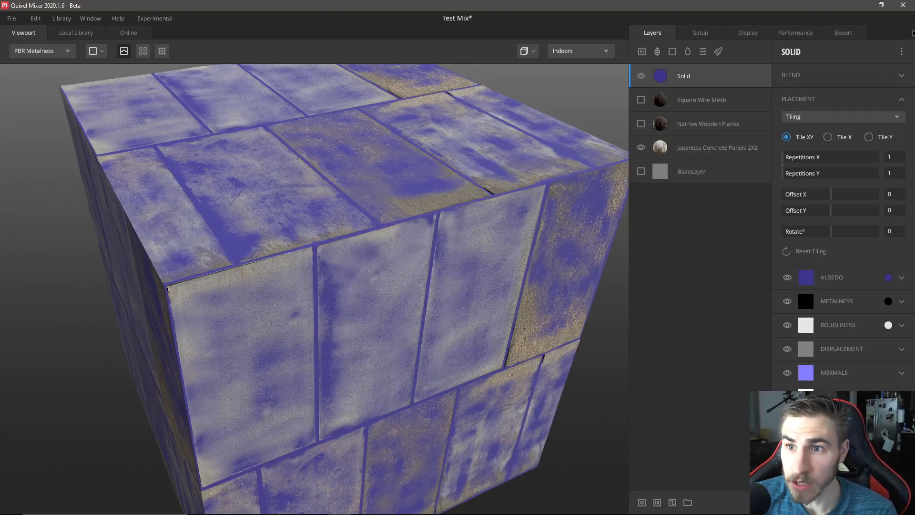
Check the Solid layer's blend settings, toggle its albedo channel off and on, and disable its normals channel.
{"action": "left_click", "coordinate": [852, 79]}
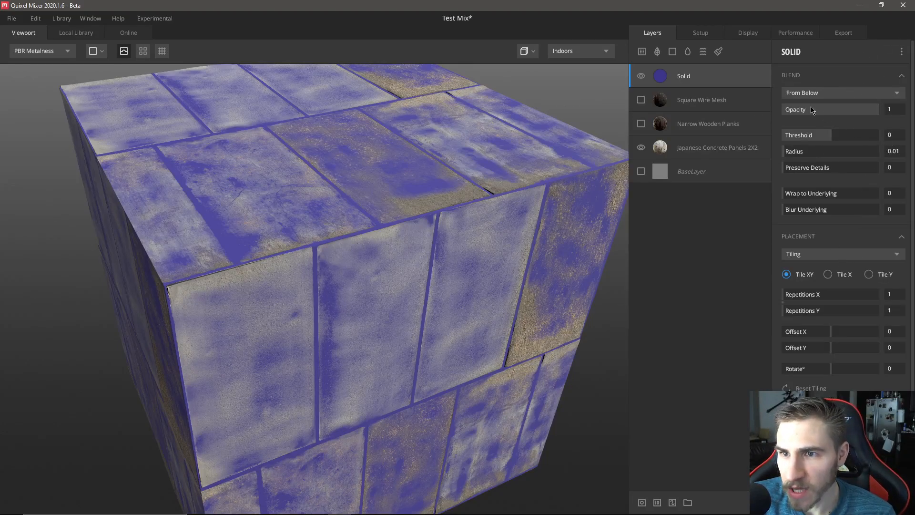
{"action": "left_click", "coordinate": [902, 75]}
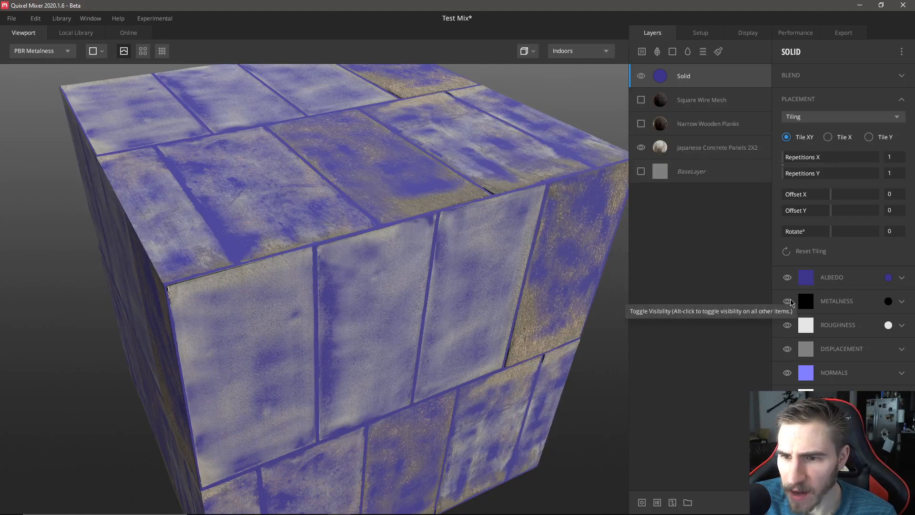
{"action": "left_click", "coordinate": [787, 278]}
{"action": "left_click", "coordinate": [787, 277]}
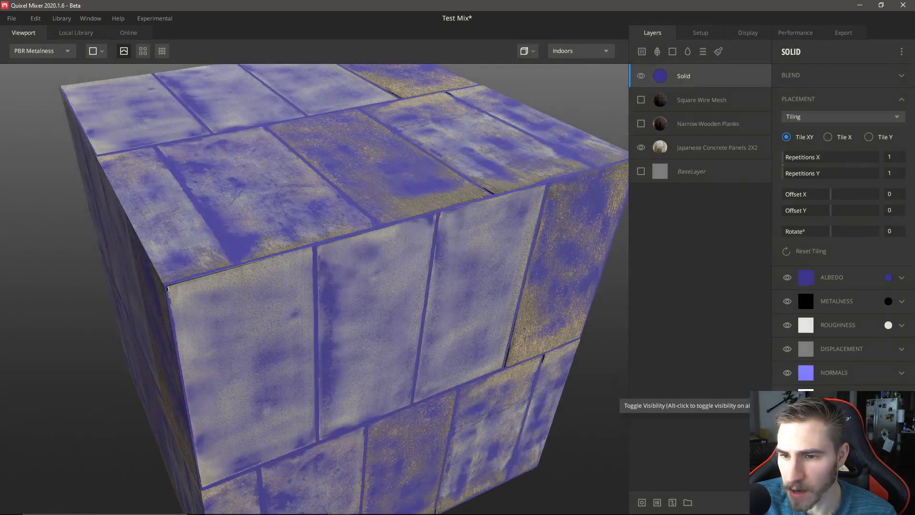
{"action": "left_click", "coordinate": [787, 373]}
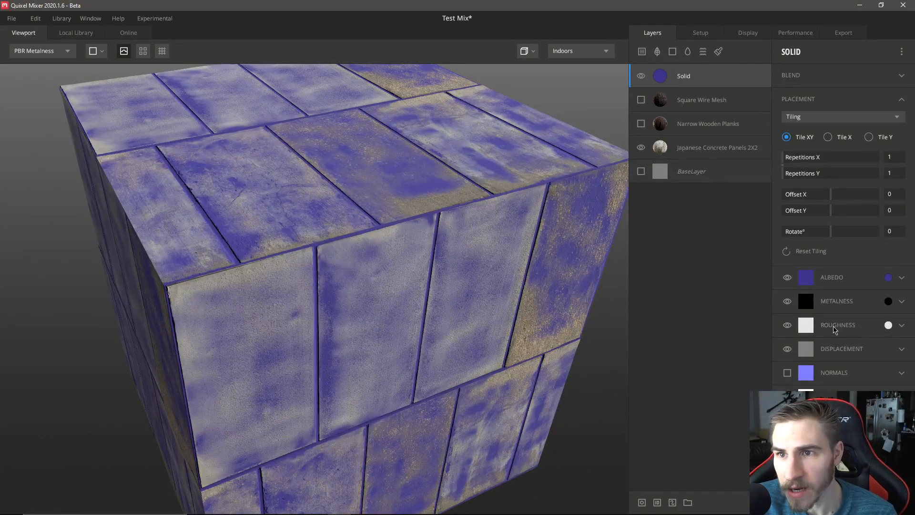
Hide the Solid layer, add a liquid layer on top, and inspect its effect between the panels up close.
{"action": "left_click", "coordinate": [641, 76]}
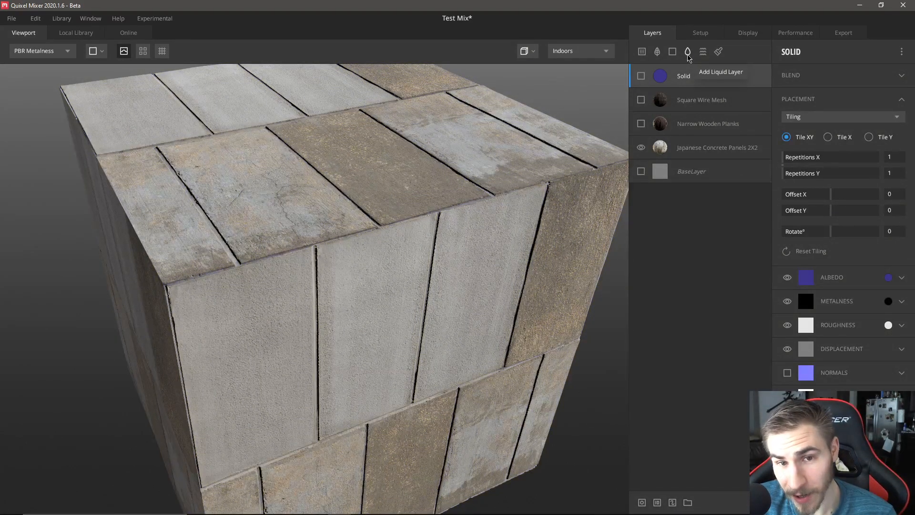
{"action": "left_click", "coordinate": [688, 51]}
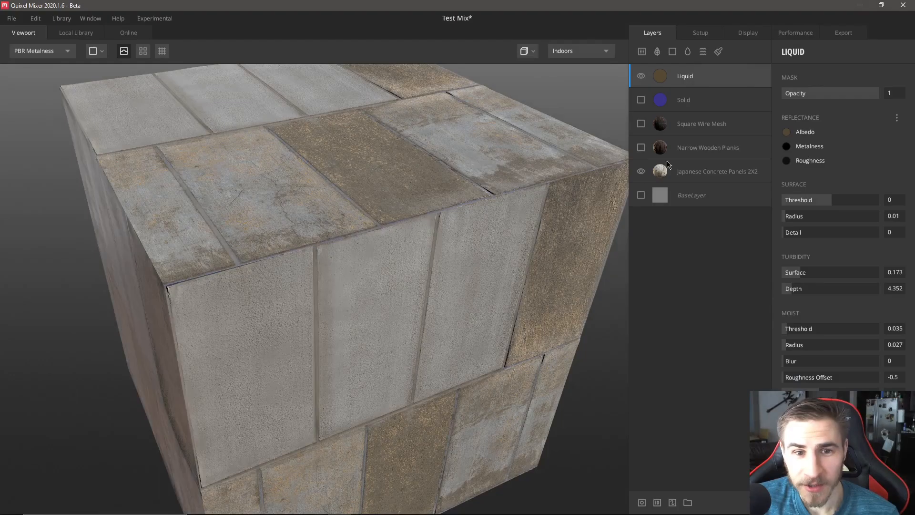
{"action": "scroll", "coordinate": [413, 158], "scroll_direction": "up", "scroll_amount": 6}
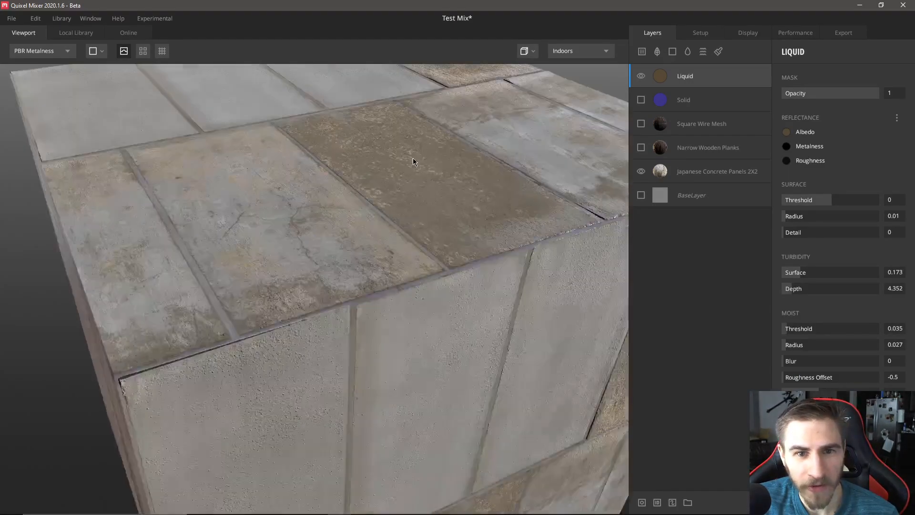
{"action": "middle_click_drag", "start_coordinate": [432, 215], "coordinate": [311, 413]}
{"action": "scroll", "coordinate": [313, 413], "scroll_direction": "down", "scroll_amount": 3}
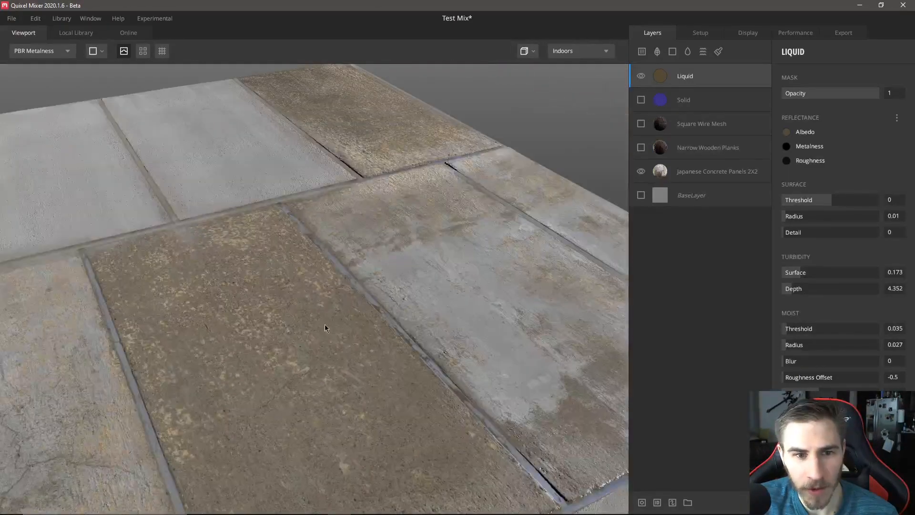
{"action": "scroll", "coordinate": [350, 230], "scroll_direction": "up", "scroll_amount": 3}
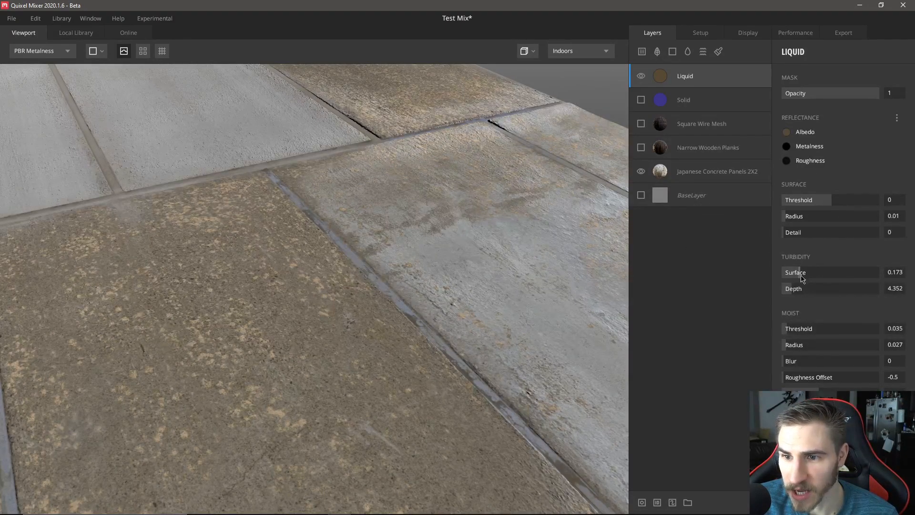
Raise the Liquid layer's turbidity to a depth of about 34.32 and a surface value of about 0.507.
{"action": "scroll", "coordinate": [567, 216], "scroll_direction": "down", "scroll_amount": 2}
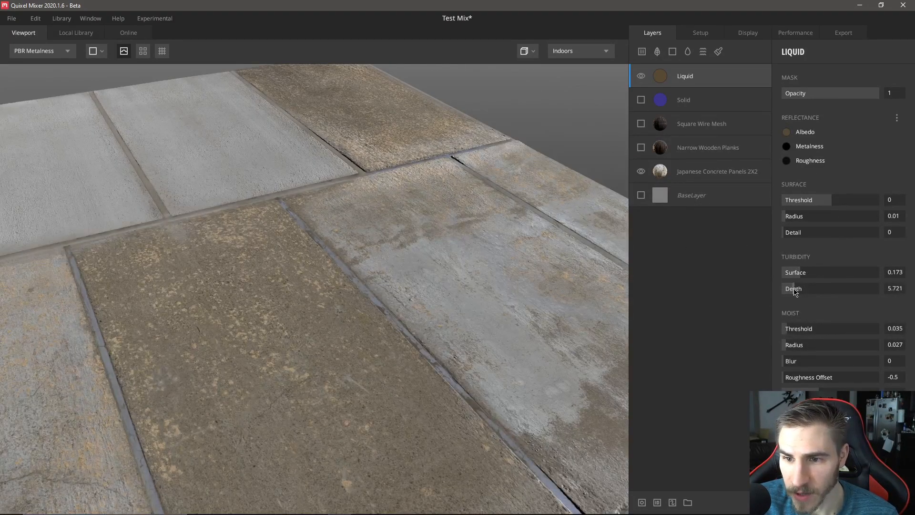
{"action": "left_click_drag", "start_coordinate": [795, 291], "coordinate": [862, 291]}
{"action": "left_click_drag", "start_coordinate": [510, 234], "coordinate": [394, 208]}
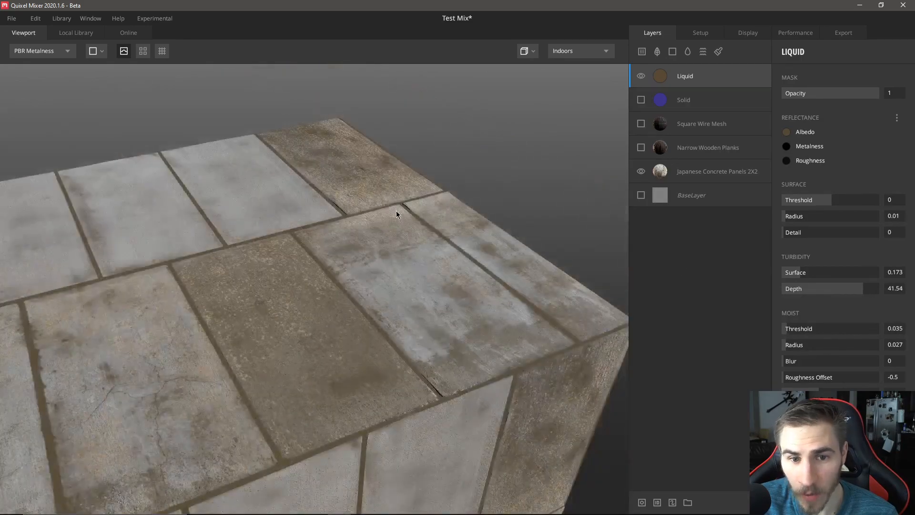
{"action": "left_click_drag", "start_coordinate": [862, 296], "coordinate": [849, 296]}
{"action": "left_click_drag", "start_coordinate": [795, 272], "coordinate": [832, 282]}
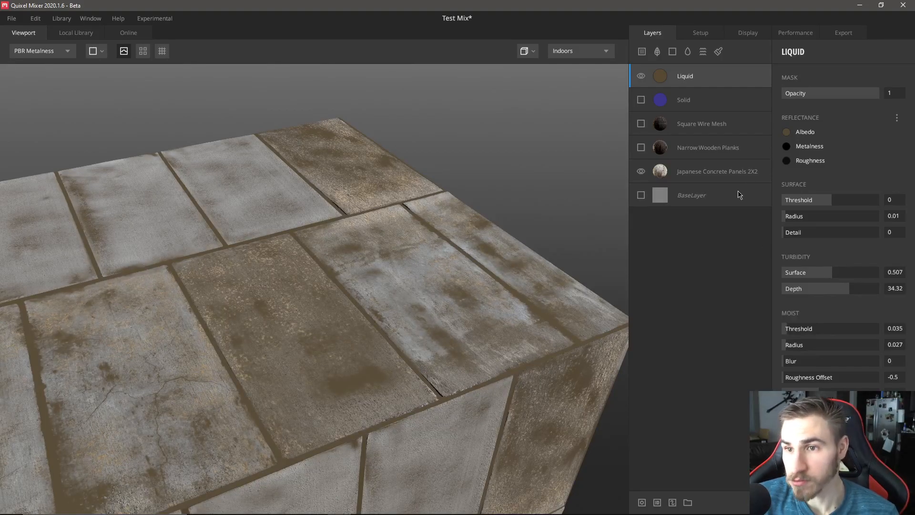
{"action": "left_click", "coordinate": [787, 132]}
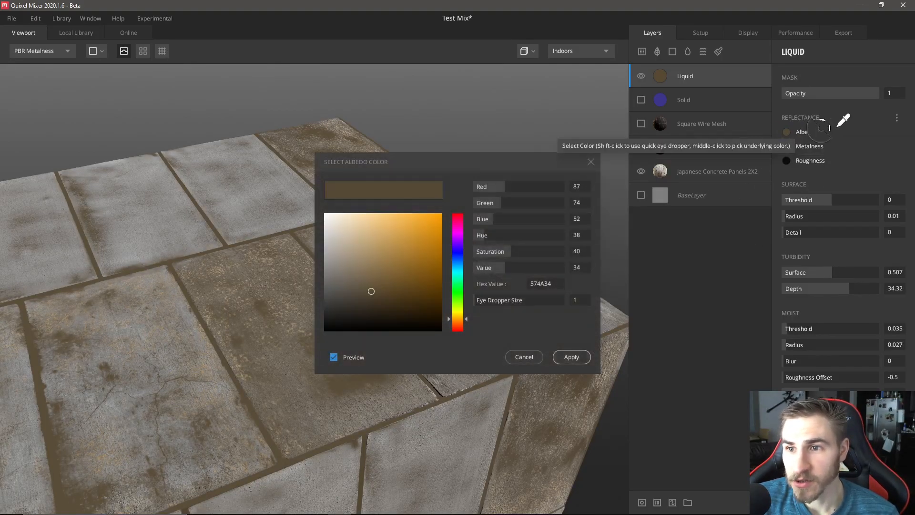
{"action": "left_click_drag", "start_coordinate": [419, 260], "coordinate": [388, 267]}
{"action": "left_click", "coordinate": [529, 359]}
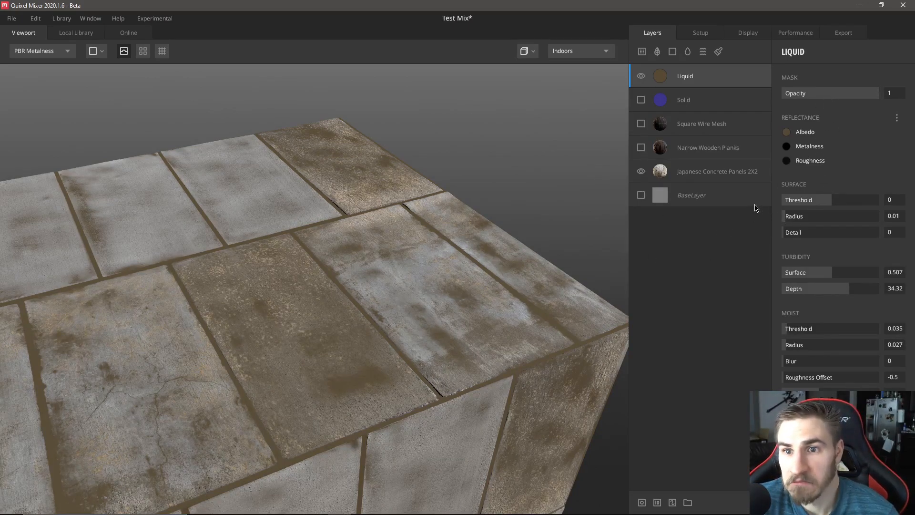
Hide the Liquid layer, add a noise layer on top, and inspect the cube's deformed surface.
{"action": "left_click", "coordinate": [641, 76]}
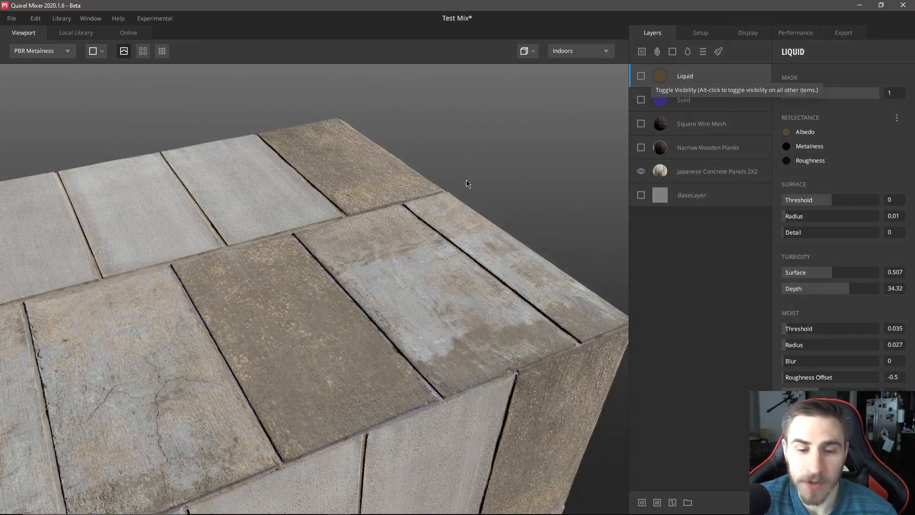
{"action": "left_click", "coordinate": [703, 51]}
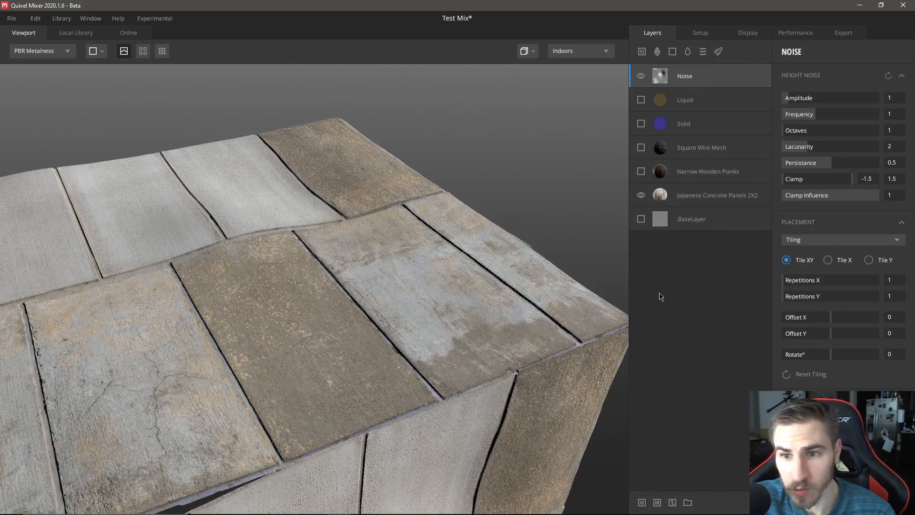
{"action": "left_click_drag", "start_coordinate": [447, 216], "coordinate": [315, 254]}
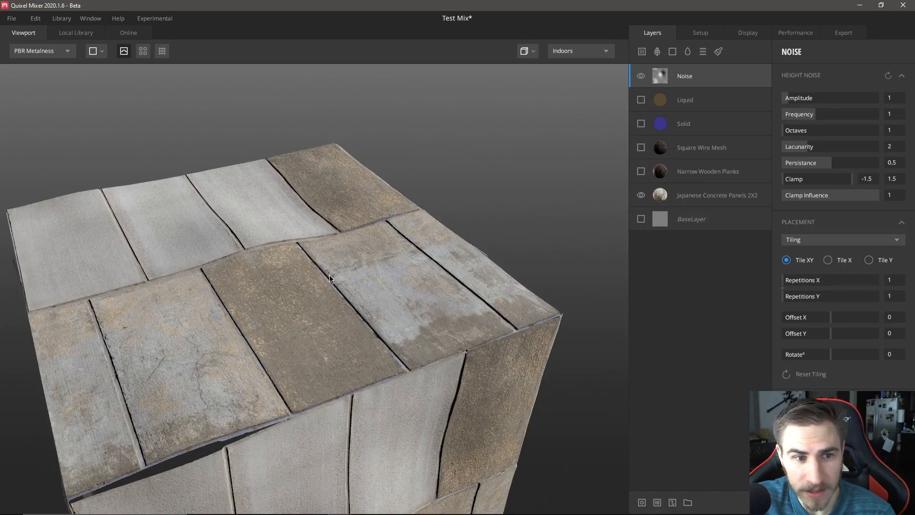
{"action": "left_click_drag", "start_coordinate": [313, 290], "coordinate": [388, 204]}
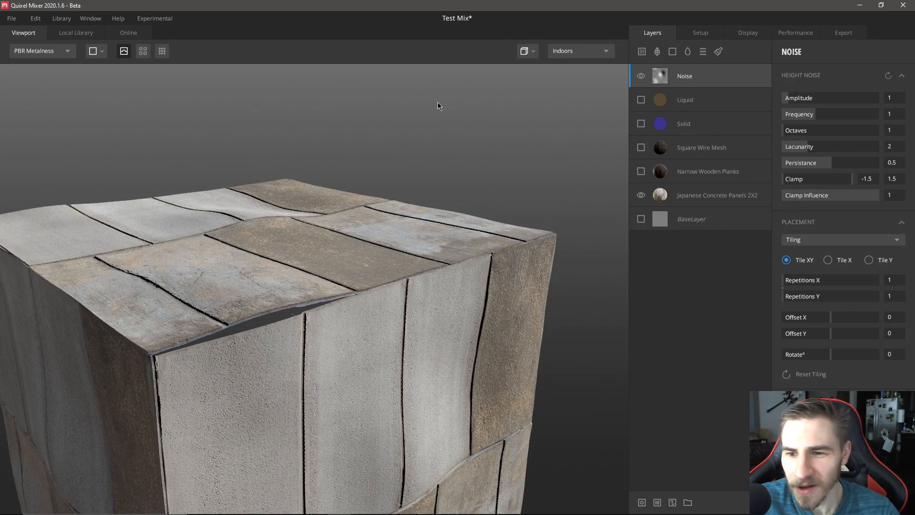
Check the Noise layer's placement mode options, keep Tiling, and lower the height noise amplitude.
{"action": "left_click", "coordinate": [818, 241]}
{"action": "left_click", "coordinate": [819, 242]}
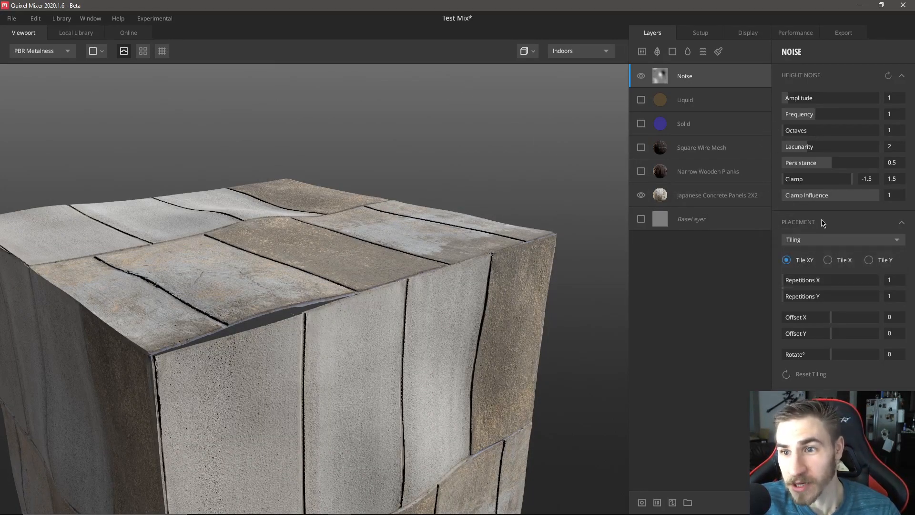
{"action": "mouse_move", "coordinate": [796, 97]}
{"action": "left_mouse_down"}
{"action": "mouse_move", "coordinate": [807, 97]}
{"action": "mouse_move", "coordinate": [794, 96]}
{"action": "mouse_move", "coordinate": [802, 105]}
{"action": "mouse_move", "coordinate": [837, 105]}
{"action": "mouse_move", "coordinate": [827, 96]}
{"action": "mouse_move", "coordinate": [776, 97]}
{"action": "mouse_move", "coordinate": [783, 98]}
{"action": "left_mouse_up"}
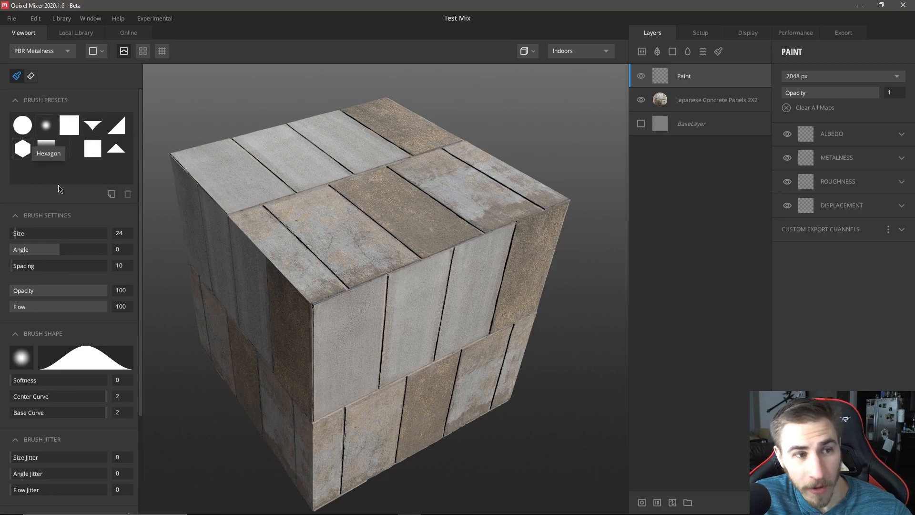
Browse the brushes available in the online library, glance at the local library, and return to the viewport.
{"action": "left_click", "coordinate": [127, 33]}
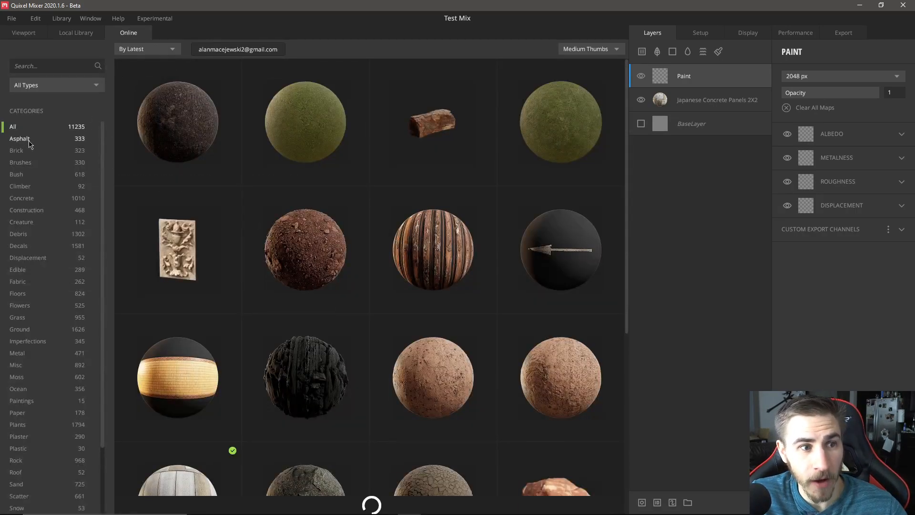
{"action": "left_click", "coordinate": [56, 83]}
{"action": "left_click", "coordinate": [53, 127]}
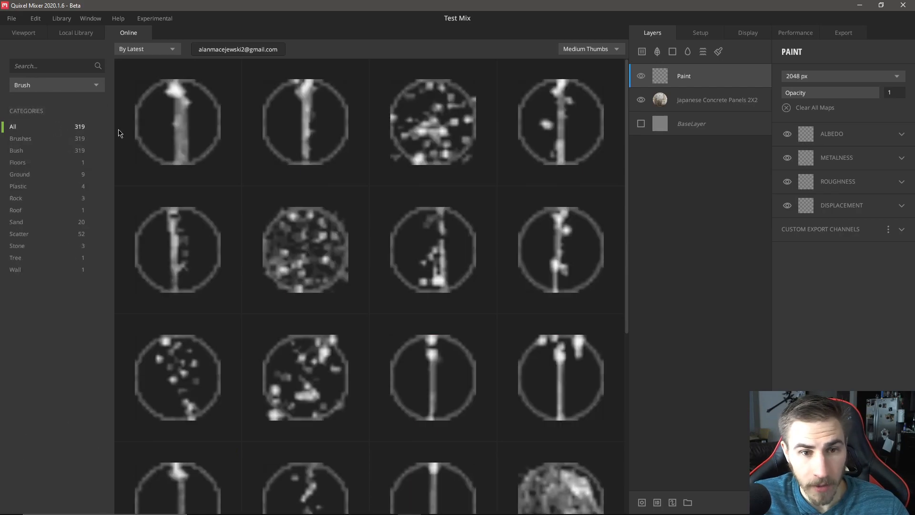
{"action": "scroll", "coordinate": [450, 299], "scroll_direction": "down", "scroll_amount": 2}
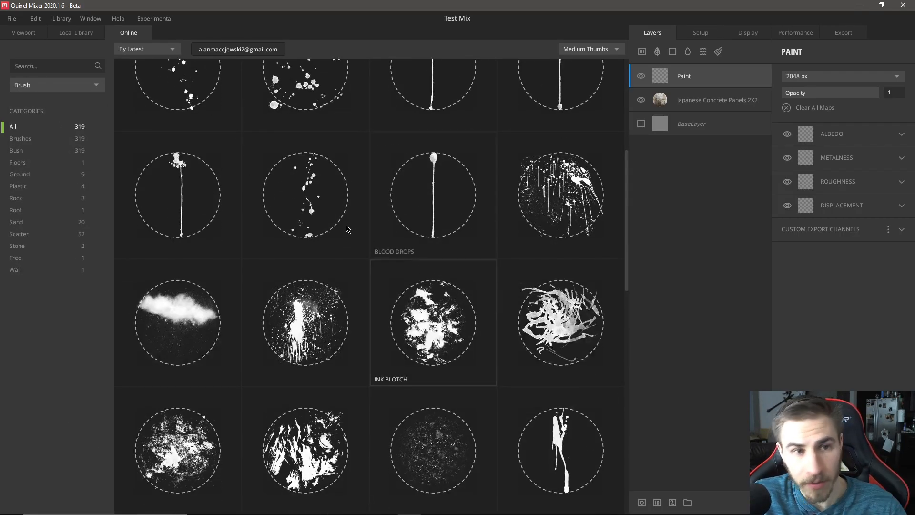
{"action": "left_click", "coordinate": [60, 34]}
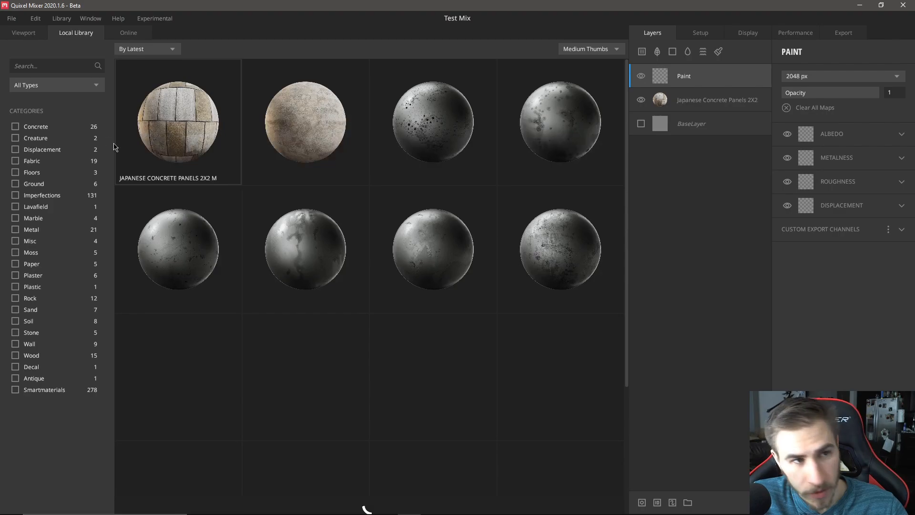
{"action": "left_click", "coordinate": [24, 32]}
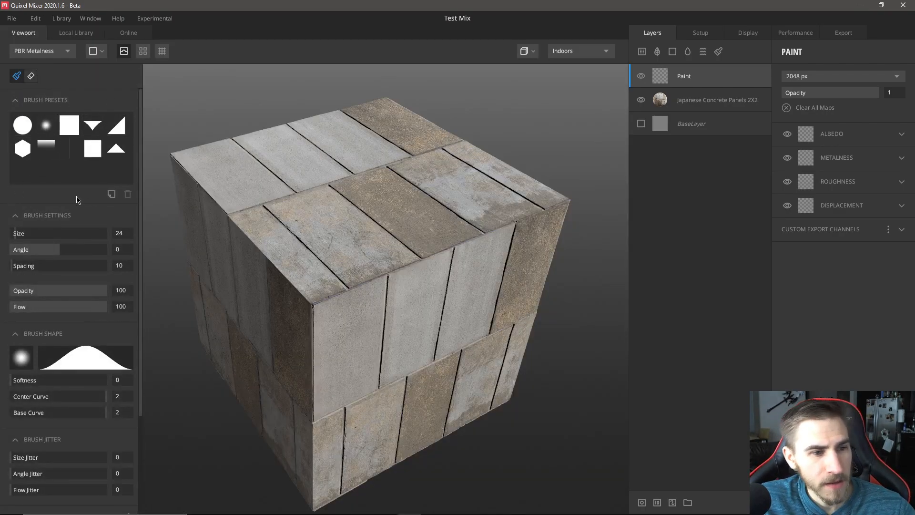
Set the brush's albedo colour to muted red A05050 and check the metalness colour without changing it.
{"action": "scroll", "coordinate": [77, 247], "scroll_direction": "down", "scroll_amount": 1}
{"action": "mouse_move", "coordinate": [25, 337]}
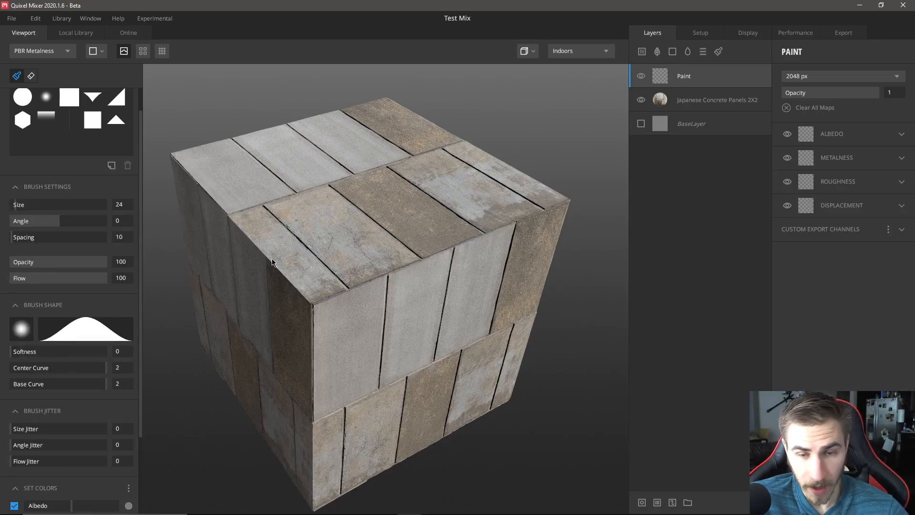
{"action": "scroll", "coordinate": [82, 242], "scroll_direction": "down", "scroll_amount": 3}
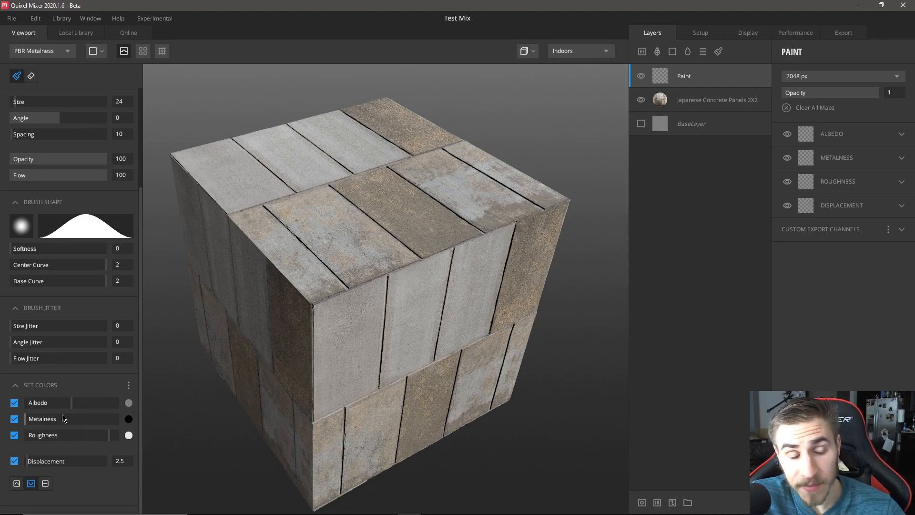
{"action": "left_click", "coordinate": [128, 404]}
{"action": "mouse_move", "coordinate": [374, 258]}
{"action": "left_mouse_down"}
{"action": "mouse_move", "coordinate": [383, 267]}
{"action": "mouse_move", "coordinate": [383, 256]}
{"action": "left_mouse_up"}
{"action": "left_click", "coordinate": [571, 356]}
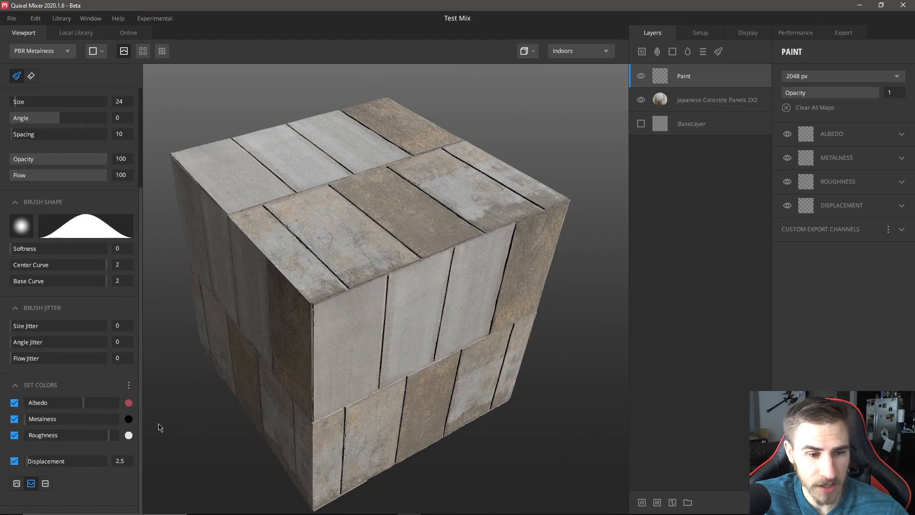
{"action": "left_click", "coordinate": [127, 419]}
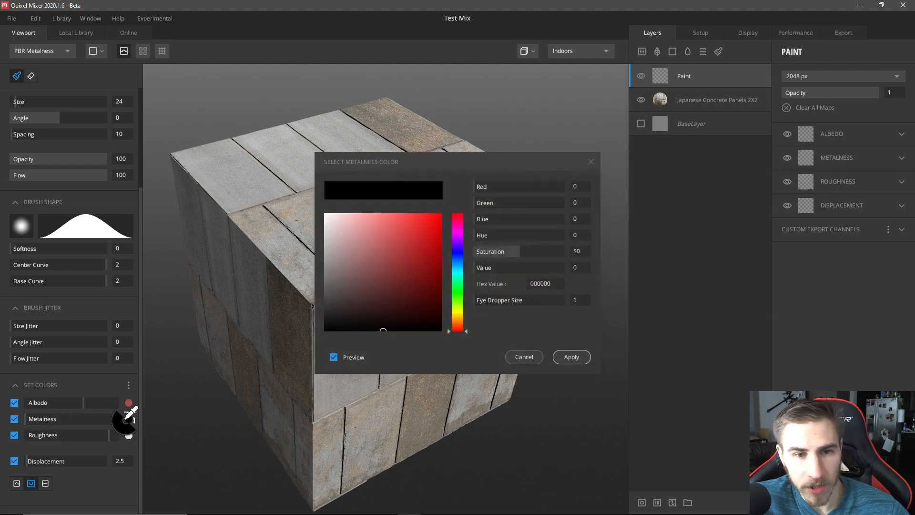
{"action": "left_click", "coordinate": [523, 357]}
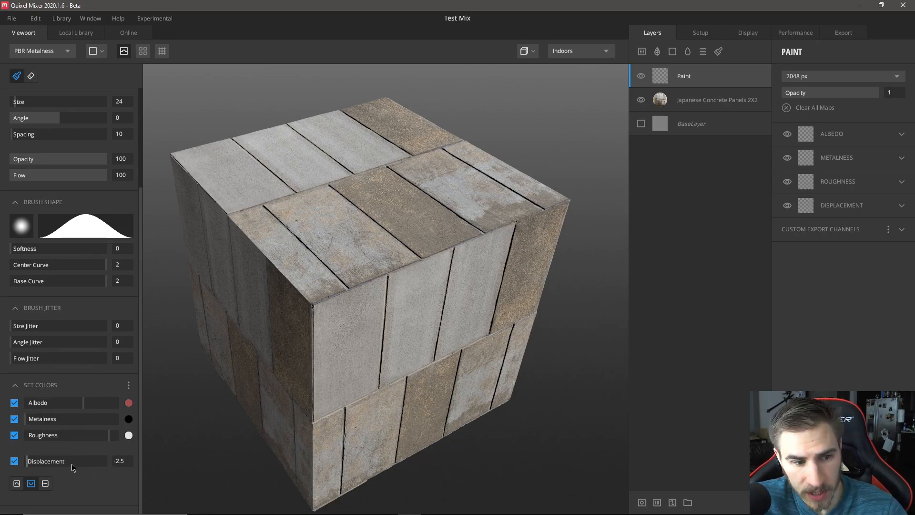
Set the brush's displacement to raise the surface, and preview the material on a flat plane seen from straight above.
{"action": "left_click", "coordinate": [23, 484]}
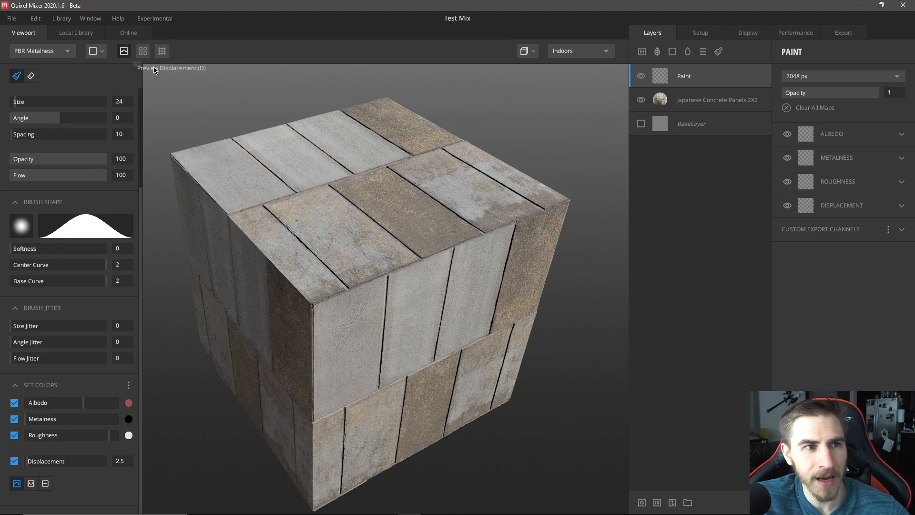
{"action": "left_click", "coordinate": [96, 51]}
{"action": "left_click", "coordinate": [97, 77]}
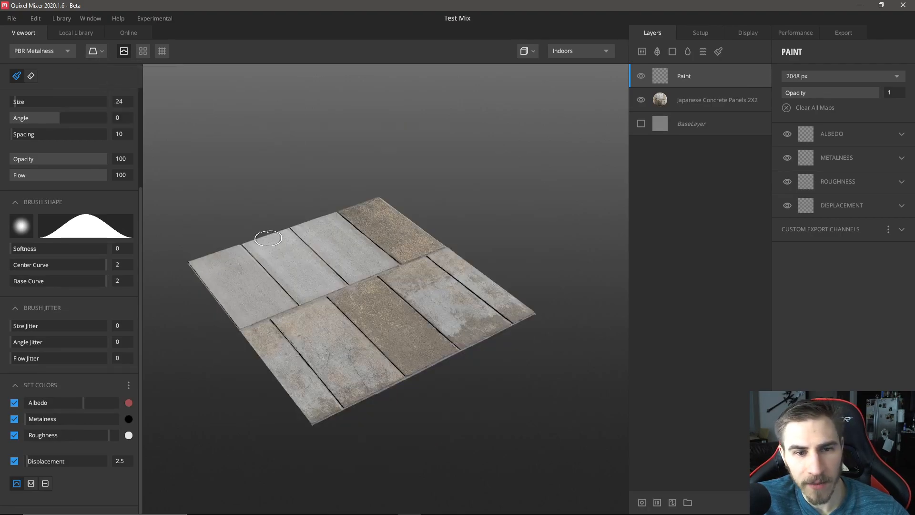
{"action": "left_click", "coordinate": [589, 54]}
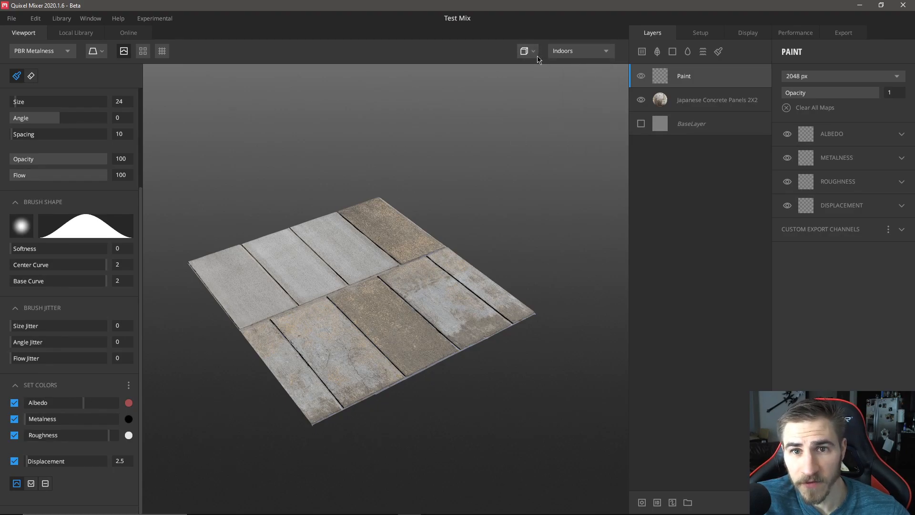
{"action": "left_click", "coordinate": [526, 51]}
{"action": "left_click", "coordinate": [522, 91]}
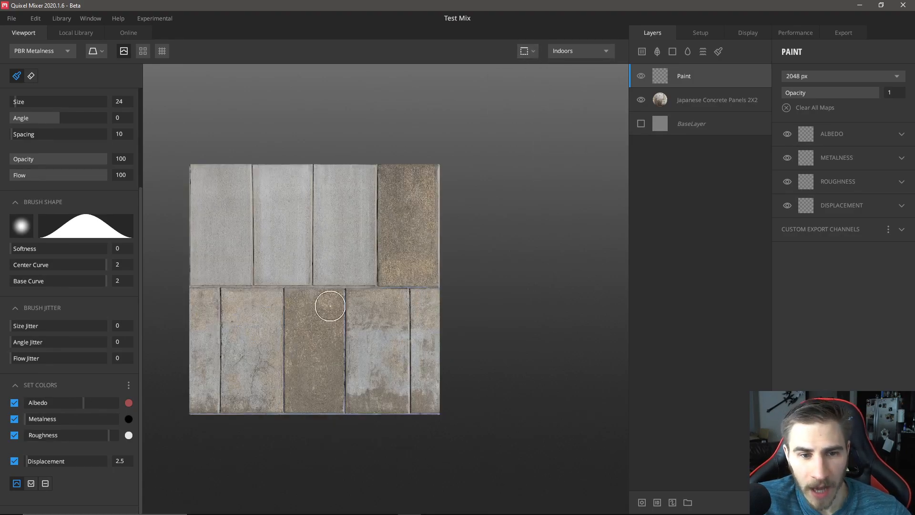
Enlarge the brush to size 39.89, paint a winding red stroke across the concrete panels, and inspect it up close.
{"action": "scroll", "coordinate": [393, 264], "scroll_direction": "up", "scroll_amount": 2}
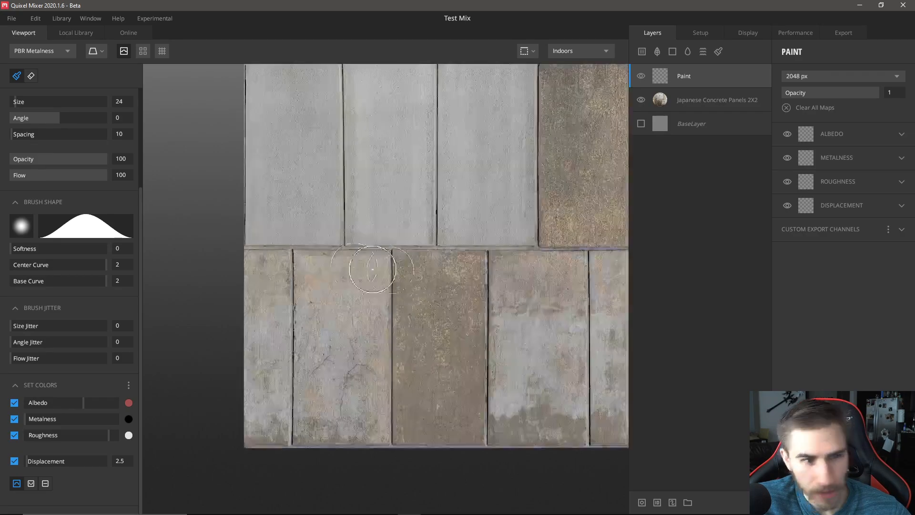
{"action": "scroll", "coordinate": [67, 259], "scroll_direction": "up", "scroll_amount": 1}
{"action": "scroll", "coordinate": [68, 259], "scroll_direction": "up", "scroll_amount": 1}
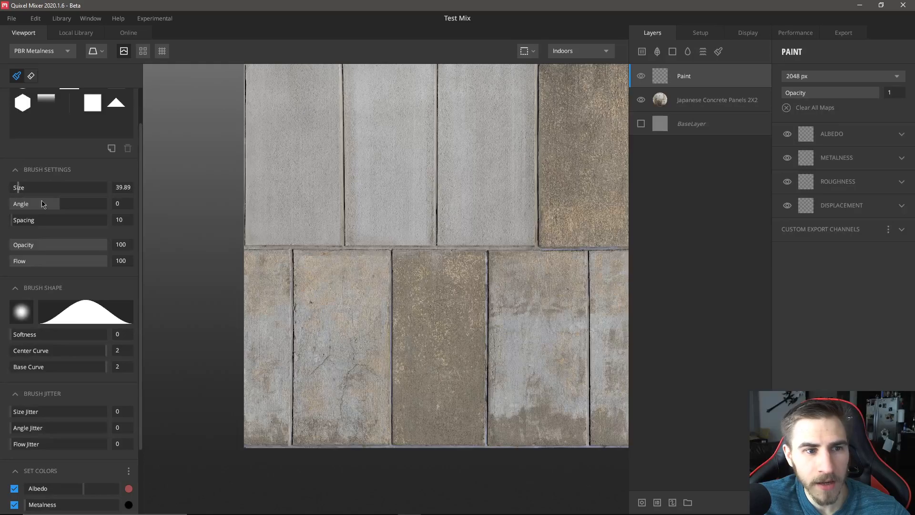
{"action": "scroll", "coordinate": [305, 295], "scroll_direction": "down", "scroll_amount": 2}
{"action": "mouse_move", "coordinate": [324, 310]}
{"action": "left_mouse_down"}
{"action": "mouse_move", "coordinate": [394, 324]}
{"action": "mouse_move", "coordinate": [458, 299]}
{"action": "mouse_move", "coordinate": [437, 248]}
{"action": "mouse_move", "coordinate": [350, 245]}
{"action": "mouse_move", "coordinate": [321, 225]}
{"action": "mouse_move", "coordinate": [318, 209]}
{"action": "left_mouse_up"}
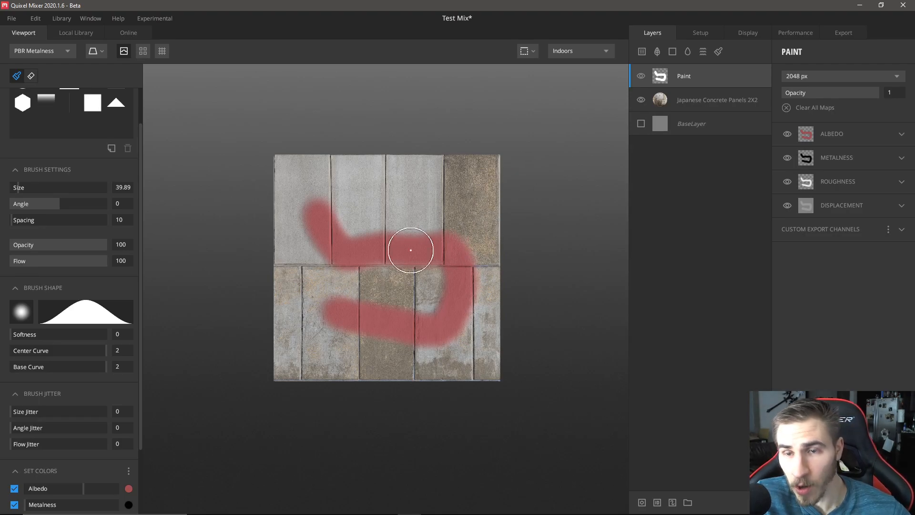
{"action": "scroll", "coordinate": [374, 271], "scroll_direction": "up", "scroll_amount": 5}
{"action": "middle_click_drag", "start_coordinate": [390, 253], "coordinate": [331, 361]}
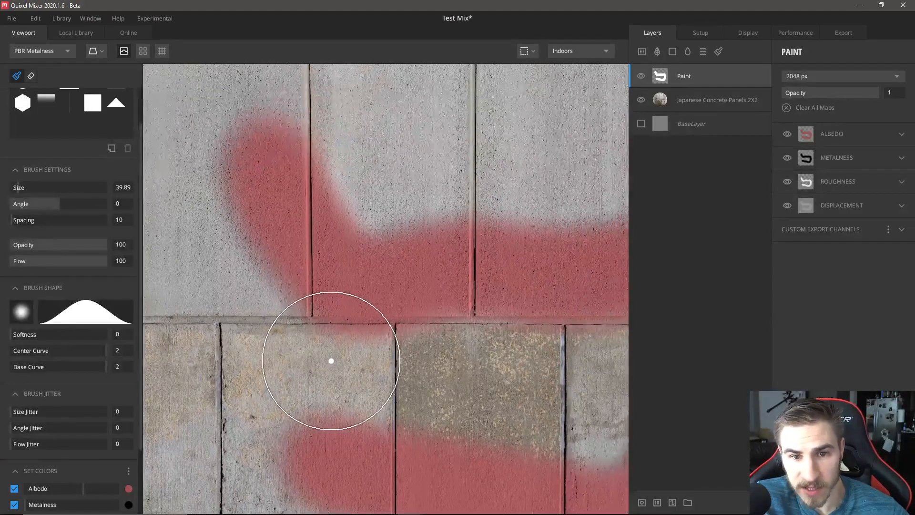
{"action": "scroll", "coordinate": [271, 338], "scroll_direction": "down", "scroll_amount": 2}
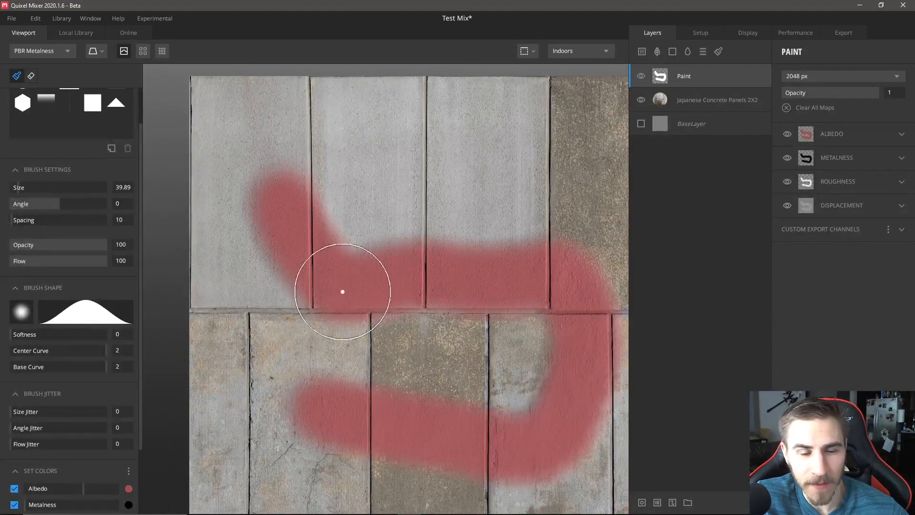
{"action": "middle_click_drag", "start_coordinate": [347, 296], "coordinate": [341, 284]}
{"action": "scroll", "coordinate": [22, 356], "scroll_direction": "down", "scroll_amount": 2}
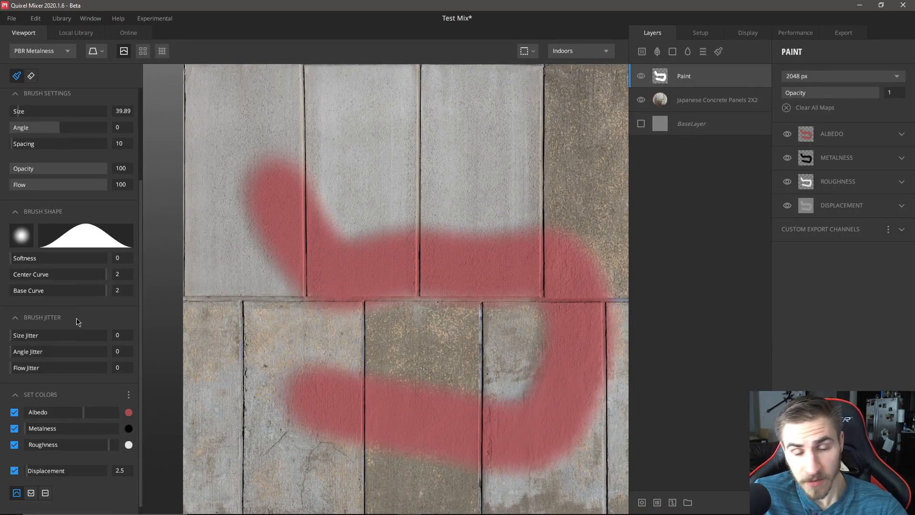
Return the camera to perspective and examine the red stroke's relief from a low angle.
{"action": "left_click", "coordinate": [566, 50]}
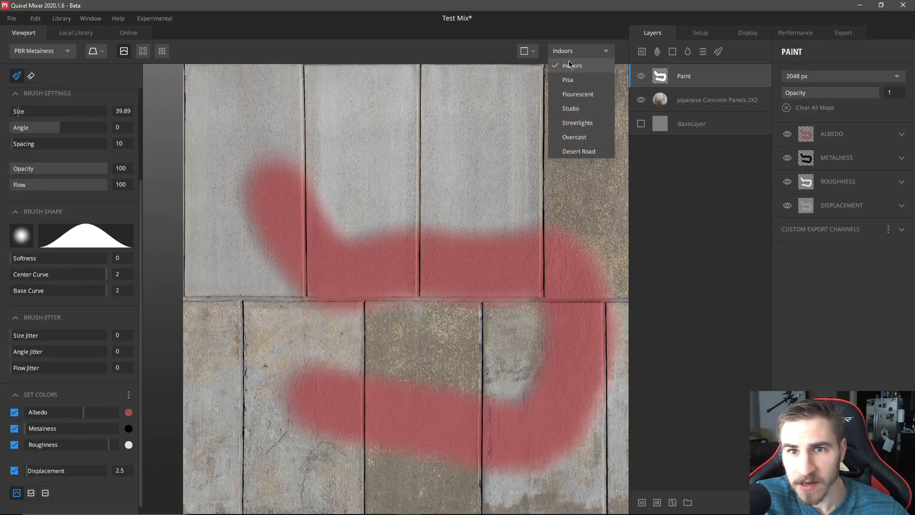
{"action": "left_click", "coordinate": [533, 51]}
{"action": "left_click", "coordinate": [522, 76]}
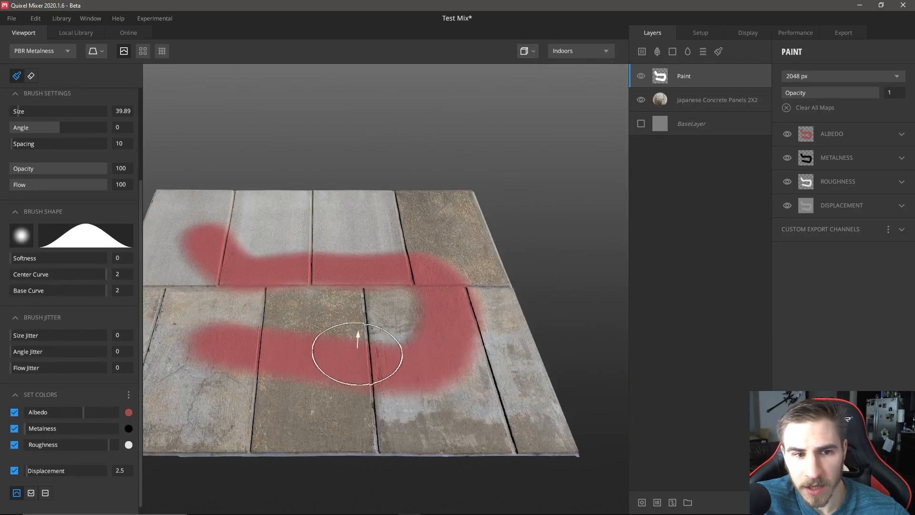
{"action": "middle_click_drag", "start_coordinate": [320, 303], "coordinate": [399, 280]}
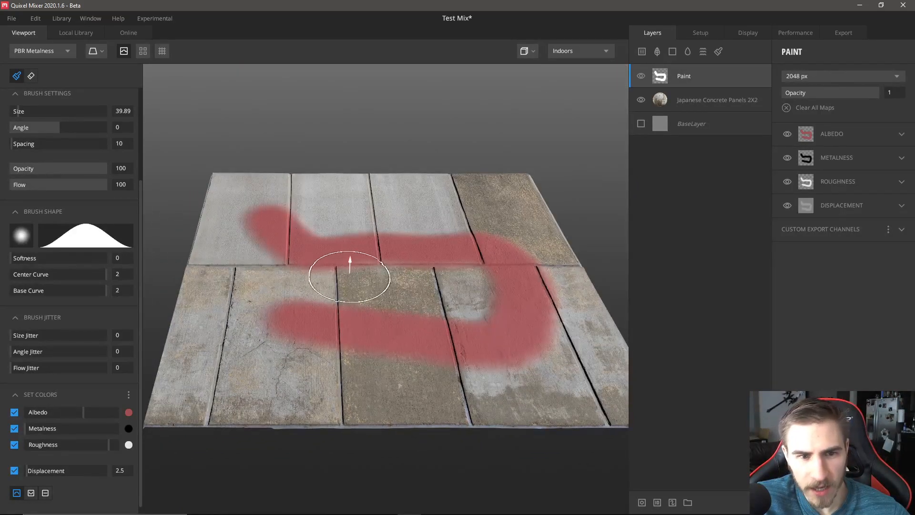
{"action": "left_click_drag", "start_coordinate": [351, 285], "coordinate": [433, 219], "text": "alt"}
{"action": "scroll", "coordinate": [288, 280], "scroll_direction": "up", "scroll_amount": 6}
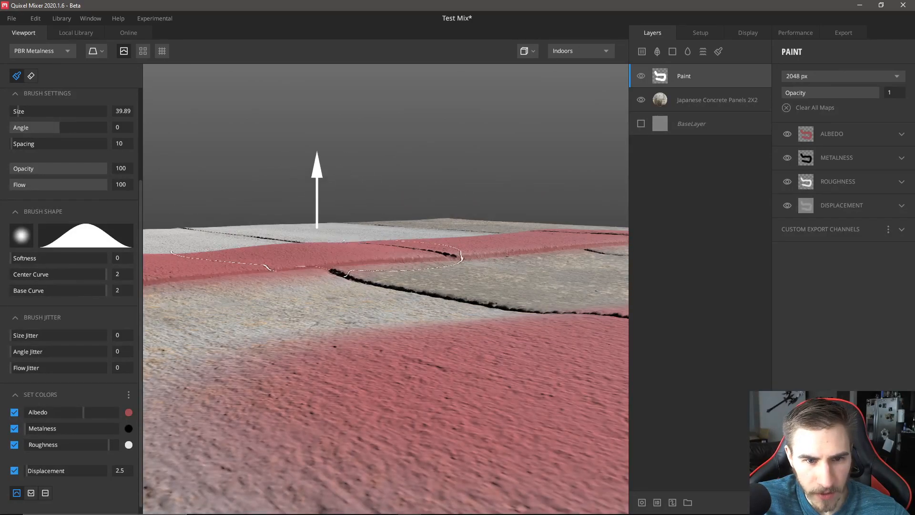
Paint another raised red stroke across the gap between the existing red bands and inspect the relief.
{"action": "mouse_move", "coordinate": [326, 230]}
{"action": "left_mouse_down"}
{"action": "mouse_move", "coordinate": [351, 239]}
{"action": "mouse_move", "coordinate": [339, 228]}
{"action": "mouse_move", "coordinate": [331, 244]}
{"action": "mouse_move", "coordinate": [389, 259]}
{"action": "left_mouse_up"}
{"action": "scroll", "coordinate": [392, 317], "scroll_direction": "down", "scroll_amount": 5}
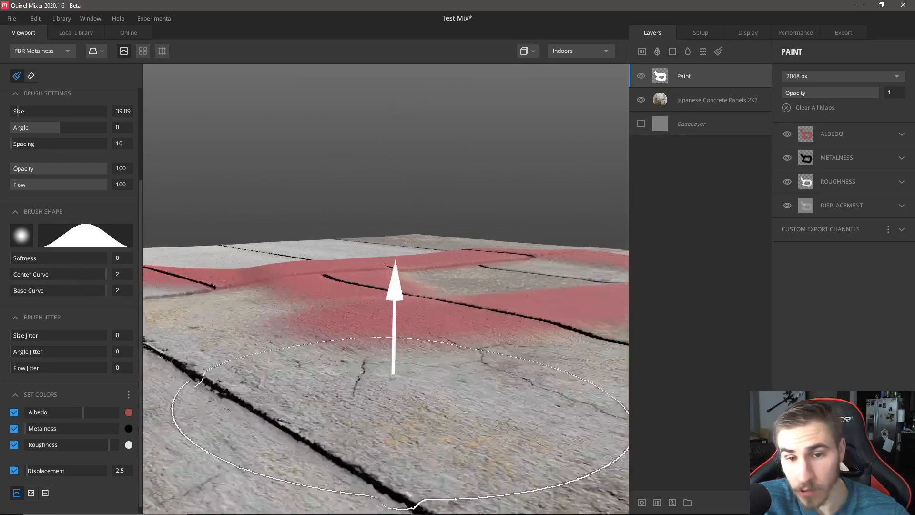
{"action": "middle_click_drag", "start_coordinate": [404, 329], "coordinate": [420, 288]}
{"action": "left_click_drag", "start_coordinate": [431, 322], "coordinate": [427, 343], "text": "alt"}
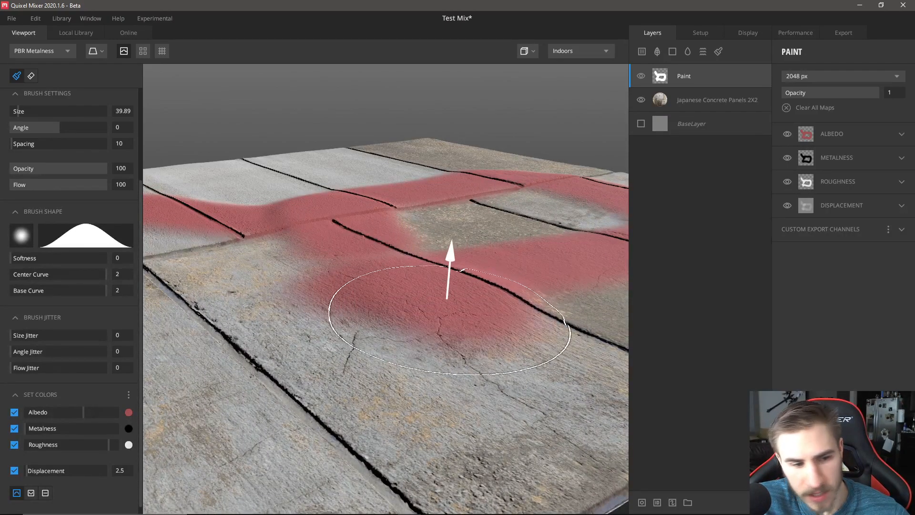
Set the brush's displacement to lower the surface, paint a red stroke over the panels, and check the albedo colour without changing it.
{"action": "left_click", "coordinate": [31, 495]}
{"action": "mouse_move", "coordinate": [454, 272]}
{"action": "left_mouse_down"}
{"action": "mouse_move", "coordinate": [399, 262]}
{"action": "mouse_move", "coordinate": [422, 223]}
{"action": "left_mouse_up"}
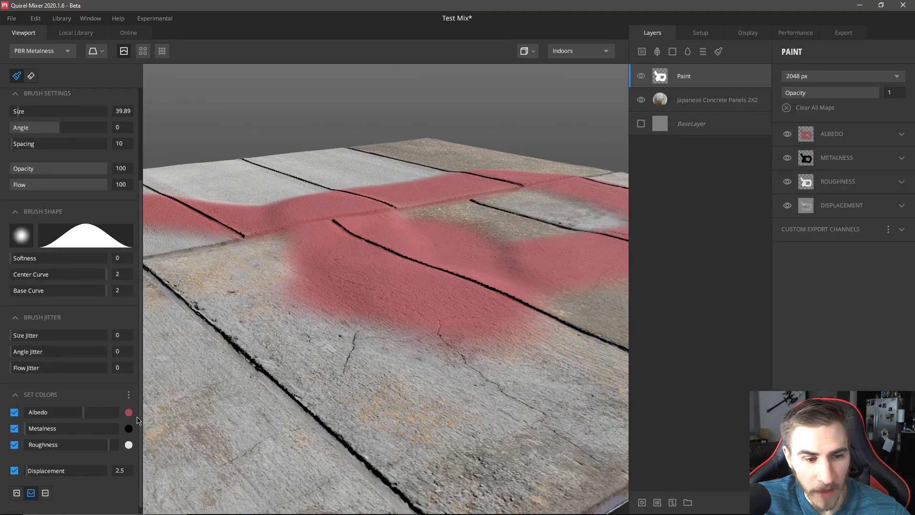
{"action": "left_click", "coordinate": [129, 412]}
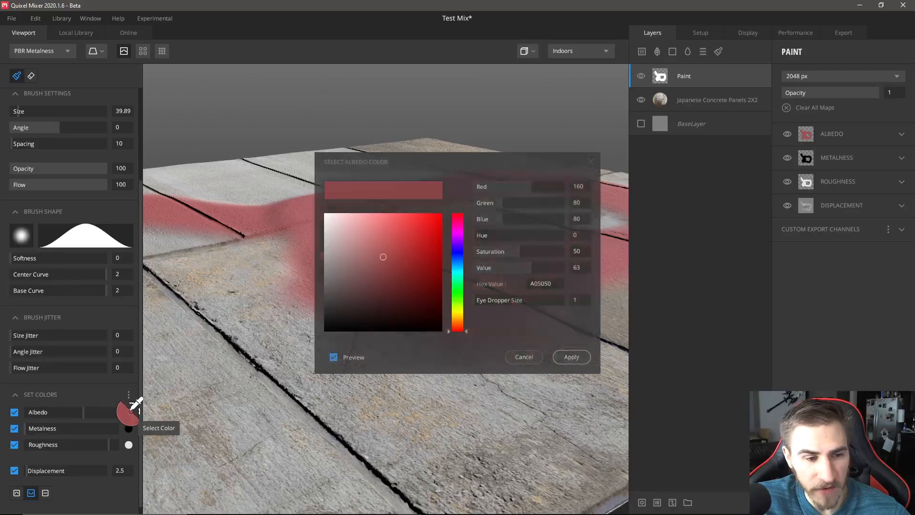
{"action": "left_click", "coordinate": [523, 357]}
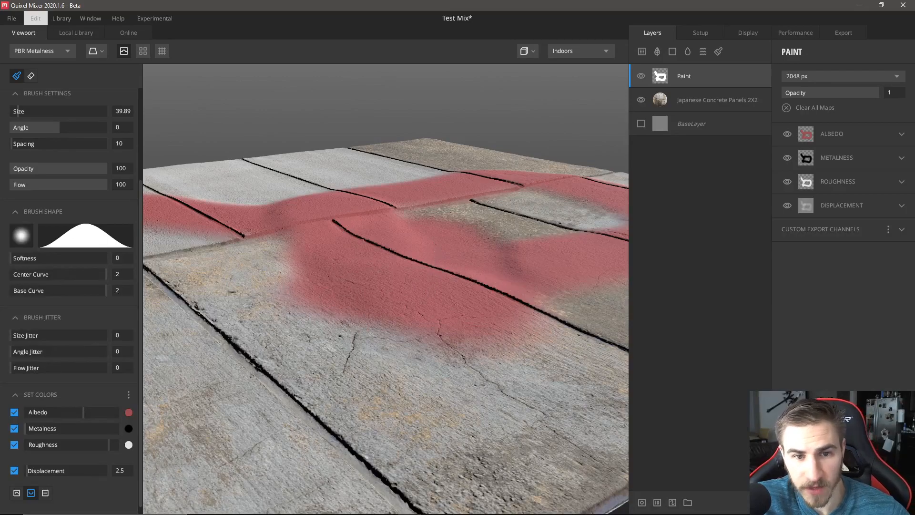
Undo all the strokes painted on the Paint layer, including the switch to lowering displacement.
{"action": "key", "text": "ctrl+z"}
{"action": "key", "text": "ctrl+z"}
{"action": "key", "text": "ctrl+z"}
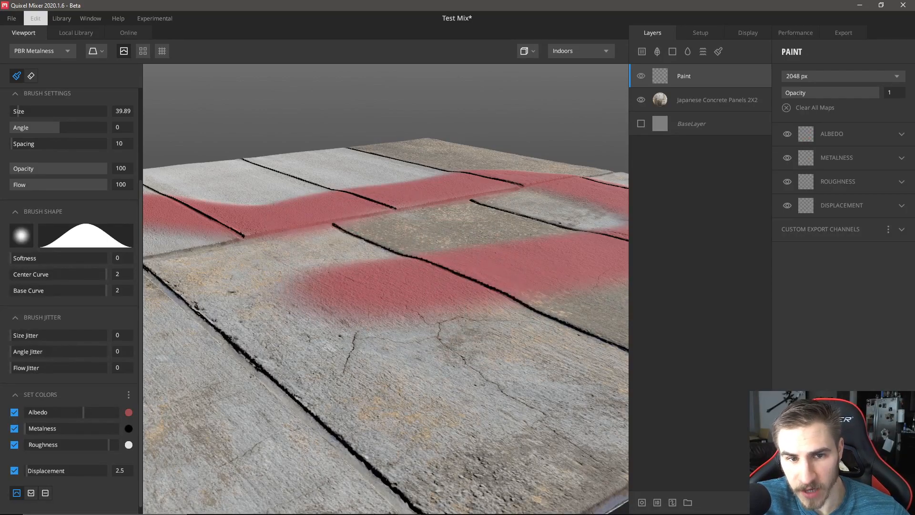
{"action": "key", "text": "ctrl+z"}
{"action": "scroll", "coordinate": [407, 286], "scroll_direction": "down", "scroll_amount": 3}
{"action": "scroll", "coordinate": [389, 273], "scroll_direction": "up", "scroll_amount": 2}
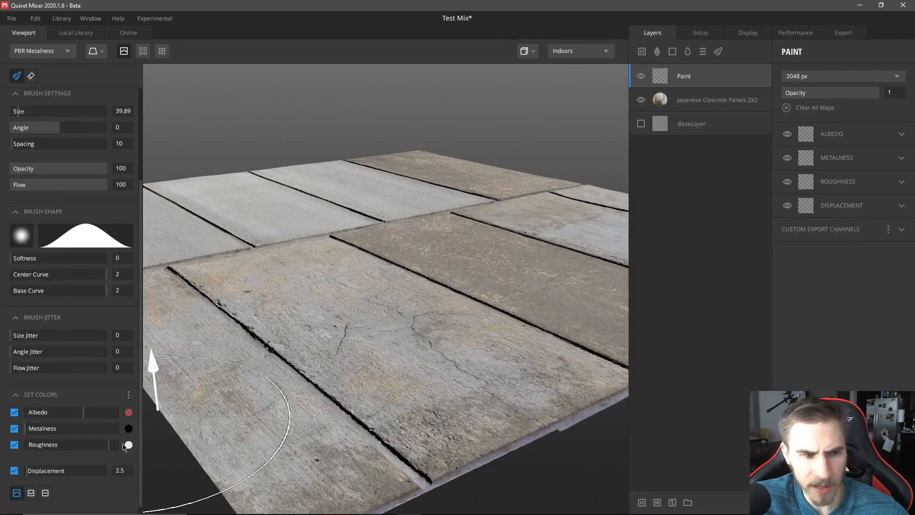
Turn off displacement for the brush, leaving albedo, metalness and roughness enabled.
{"action": "left_click", "coordinate": [14, 413]}
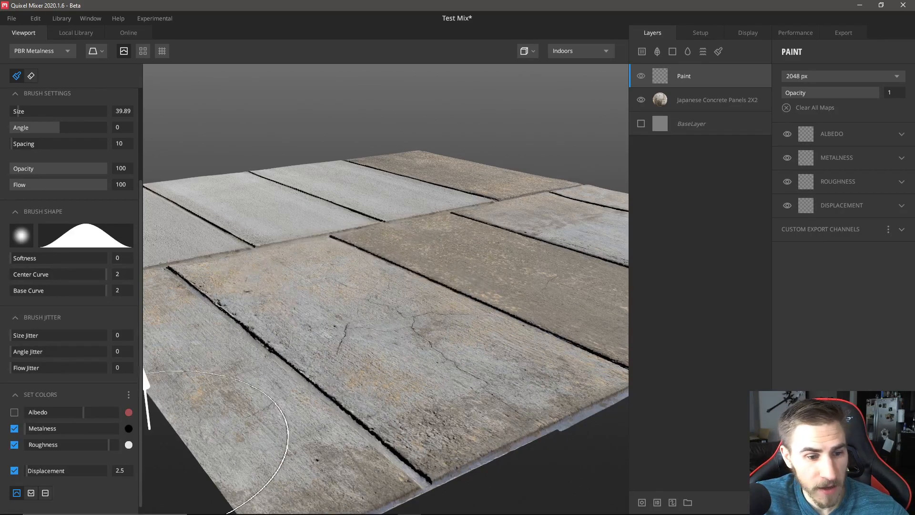
{"action": "left_click", "coordinate": [14, 444]}
{"action": "left_click", "coordinate": [14, 428]}
{"action": "left_click", "coordinate": [14, 471]}
{"action": "left_click", "coordinate": [15, 428]}
{"action": "left_click", "coordinate": [15, 444]}
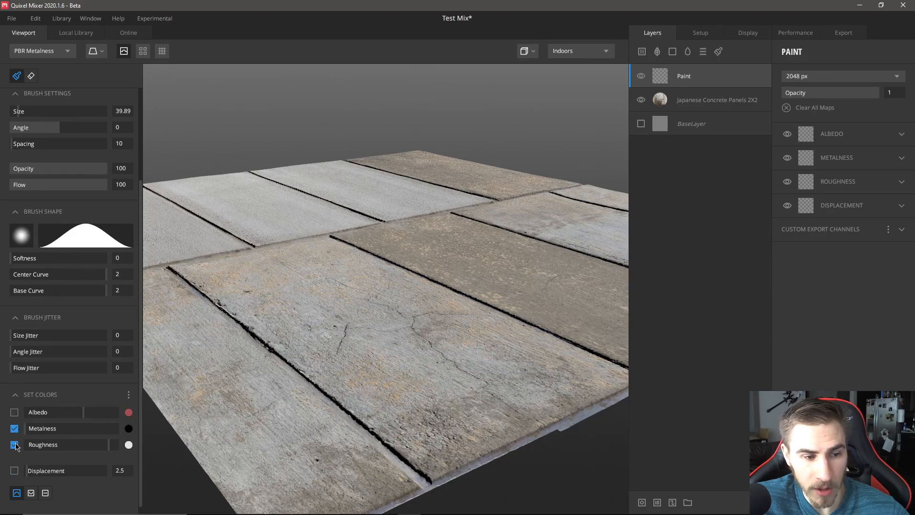
{"action": "left_click", "coordinate": [14, 412]}
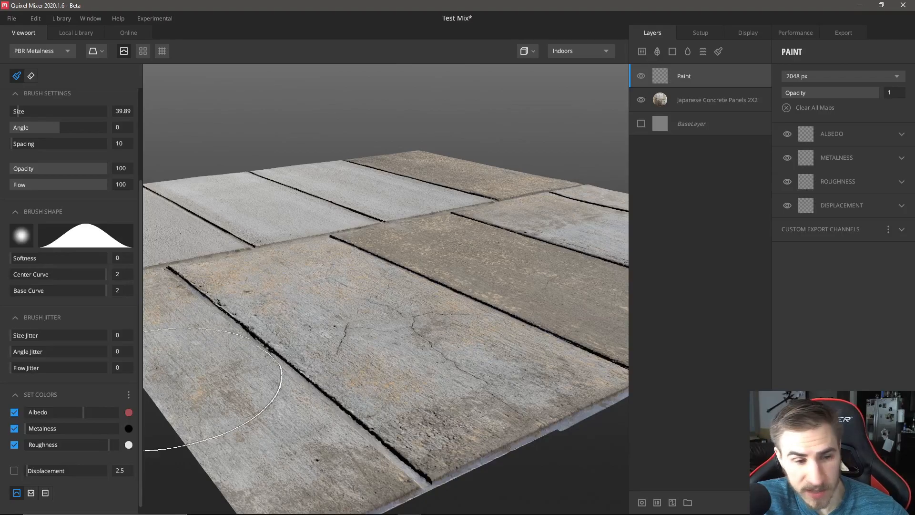
Set the brush's albedo colour to a dark greyish blue, paint a broad stroke across the panels, and inspect it up close.
{"action": "left_click", "coordinate": [129, 412]}
{"action": "mouse_move", "coordinate": [367, 296]}
{"action": "left_mouse_down"}
{"action": "mouse_move", "coordinate": [332, 310]}
{"action": "mouse_move", "coordinate": [357, 301]}
{"action": "left_mouse_up"}
{"action": "left_click", "coordinate": [457, 256]}
{"action": "left_click", "coordinate": [335, 309]}
{"action": "left_click", "coordinate": [572, 356]}
{"action": "mouse_move", "coordinate": [389, 372]}
{"action": "left_mouse_down"}
{"action": "mouse_move", "coordinate": [337, 308]}
{"action": "mouse_move", "coordinate": [378, 265]}
{"action": "mouse_move", "coordinate": [378, 221]}
{"action": "mouse_move", "coordinate": [318, 252]}
{"action": "mouse_move", "coordinate": [298, 333]}
{"action": "left_mouse_up"}
{"action": "scroll", "coordinate": [286, 367], "scroll_direction": "up", "scroll_amount": 5}
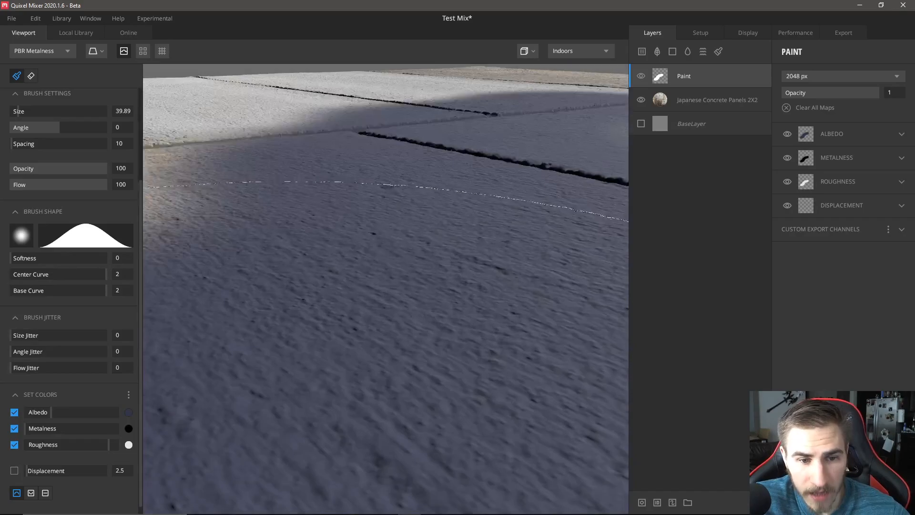
Undo the dark greyish-blue stroke painted across the concrete panels.
{"action": "scroll", "coordinate": [386, 329], "scroll_direction": "down", "scroll_amount": 5}
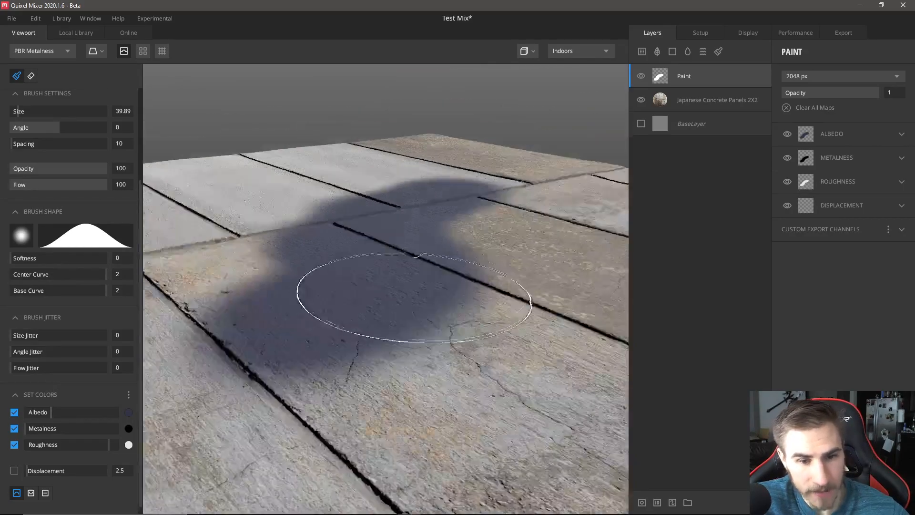
{"action": "mouse_move", "coordinate": [389, 279]}
{"action": "middle_mouse_down"}
{"action": "mouse_move", "coordinate": [388, 296]}
{"action": "mouse_move", "coordinate": [410, 261]}
{"action": "middle_mouse_up"}
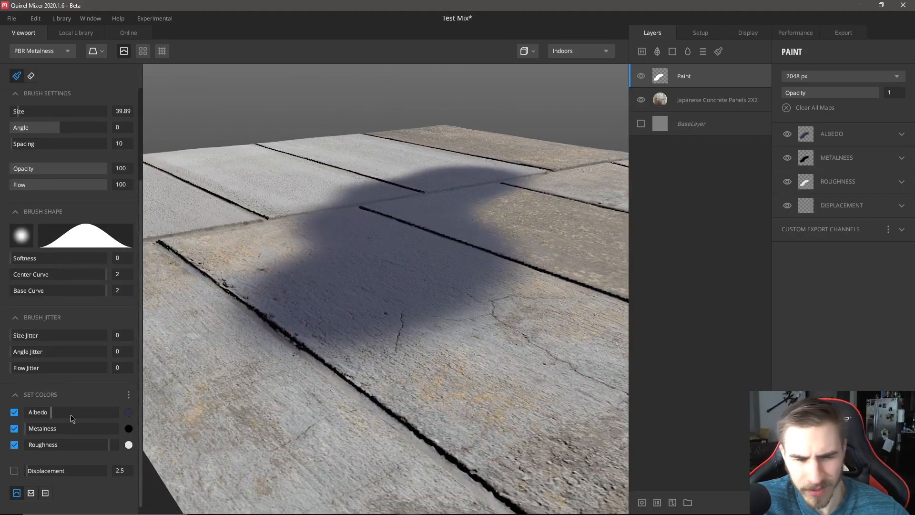
{"action": "left_click_drag", "start_coordinate": [415, 236], "coordinate": [338, 390], "text": "alt"}
{"action": "scroll", "coordinate": [412, 234], "scroll_direction": "down", "scroll_amount": 5}
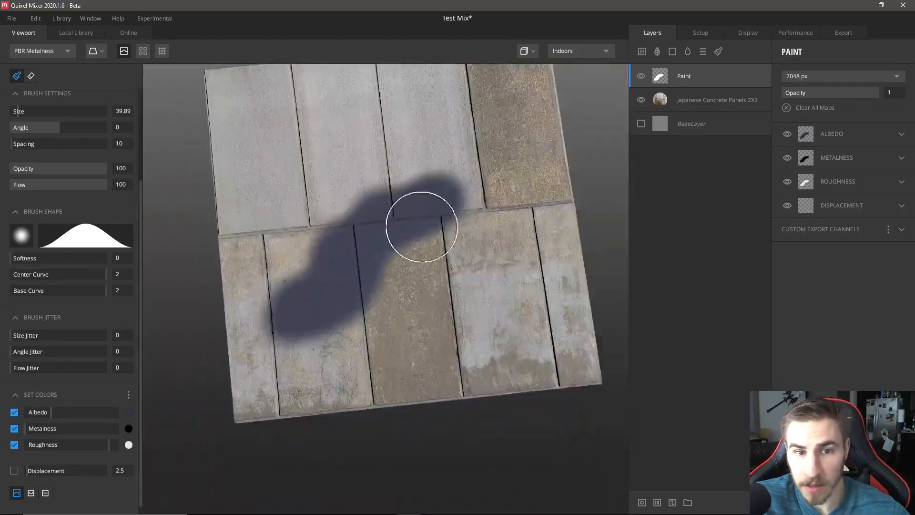
{"action": "key", "text": "ctrl+z"}
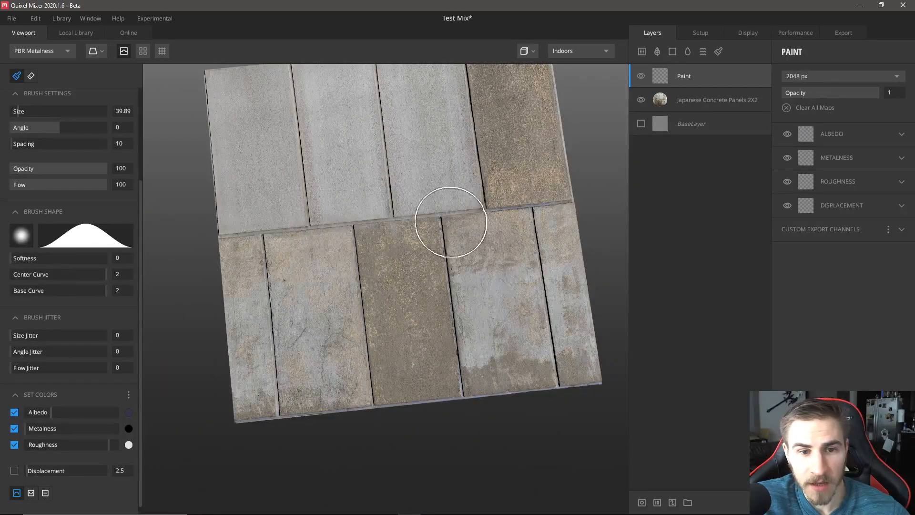
Turn on the tiling preview so the concrete panel surface repeats.
{"action": "left_click_drag", "start_coordinate": [453, 227], "coordinate": [351, 194], "text": "alt"}
{"action": "scroll", "coordinate": [439, 153], "scroll_direction": "down", "scroll_amount": 3}
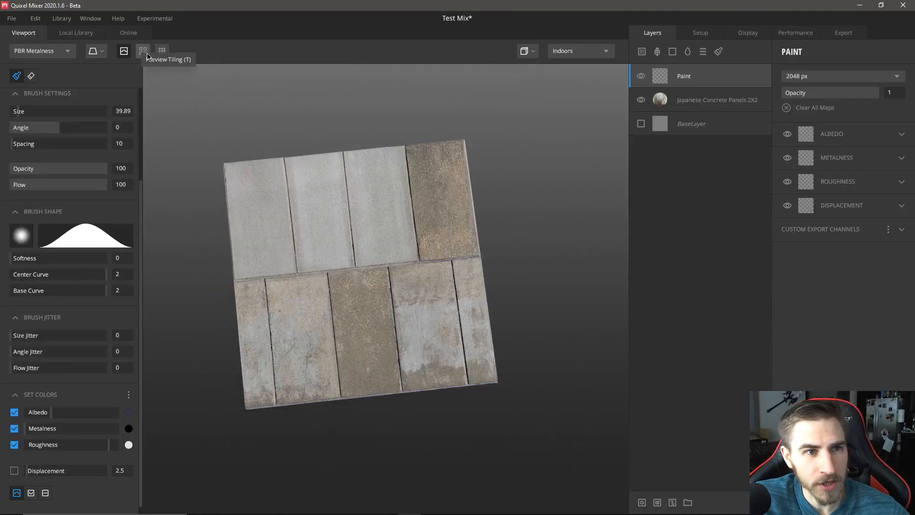
{"action": "left_click", "coordinate": [147, 56]}
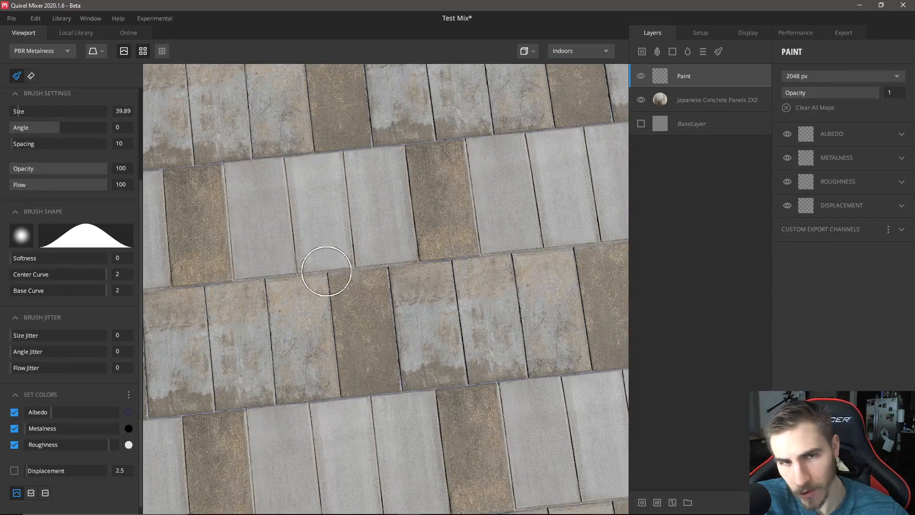
Paint a winding dark blue stroke across the tiled light panels, then undo, redo and undo it again.
{"action": "scroll", "coordinate": [326, 270], "scroll_direction": "down", "scroll_amount": 2}
{"action": "mouse_move", "coordinate": [346, 282]}
{"action": "left_mouse_down"}
{"action": "mouse_move", "coordinate": [307, 265]}
{"action": "mouse_move", "coordinate": [302, 219]}
{"action": "mouse_move", "coordinate": [402, 238]}
{"action": "mouse_move", "coordinate": [482, 227]}
{"action": "left_mouse_up"}
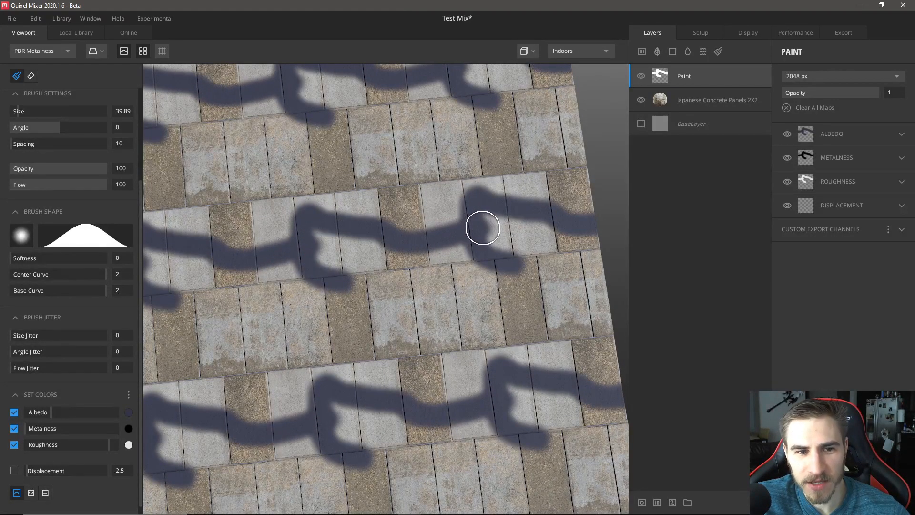
{"action": "key", "text": "ctrl+z"}
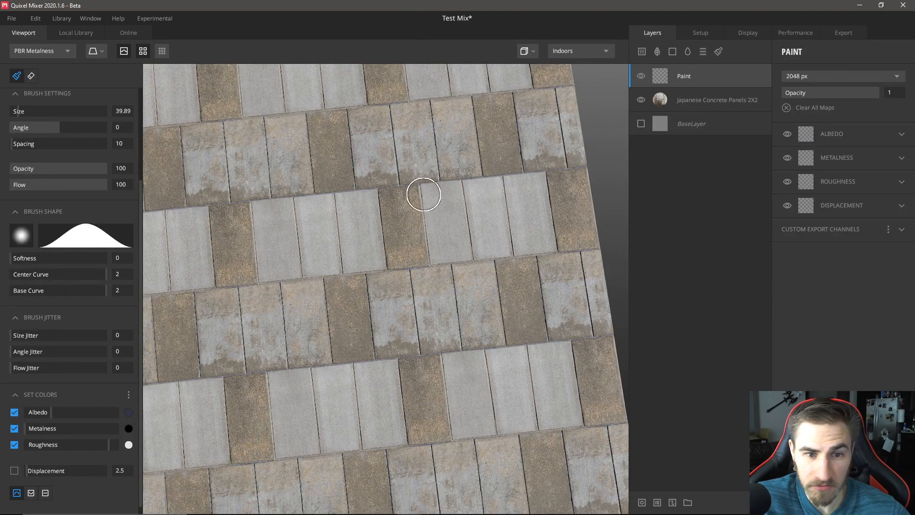
{"action": "key", "text": "ctrl+y"}
{"action": "key", "text": "ctrl+z"}
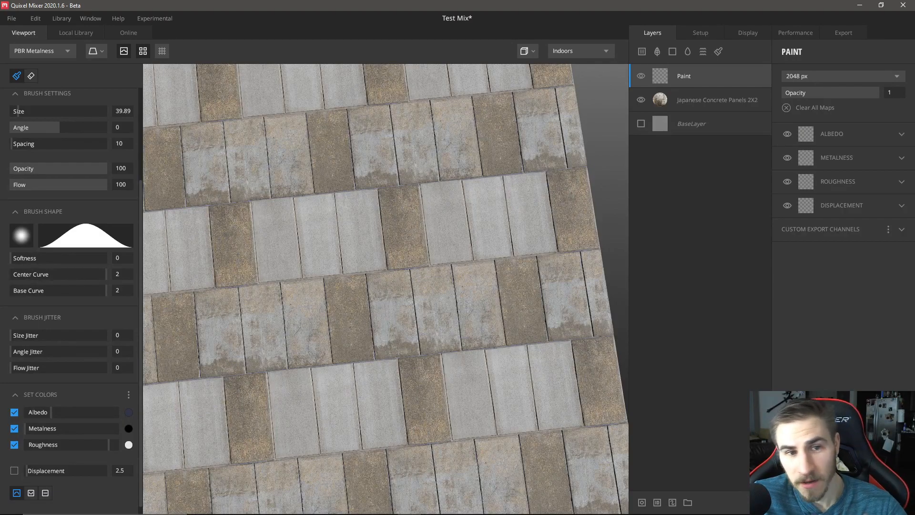
Paint dark blue strokes along the seams between the tiled panels and undo them.
{"action": "scroll", "coordinate": [419, 190], "scroll_direction": "down", "scroll_amount": 5}
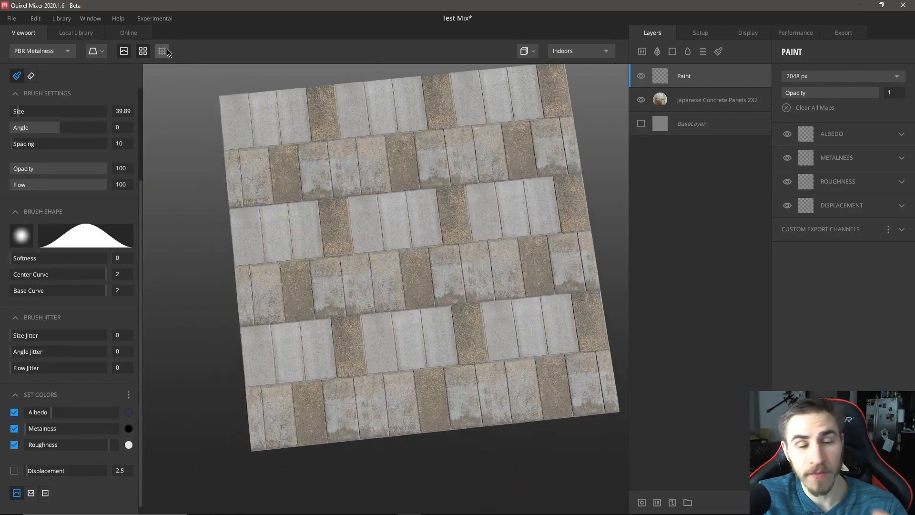
{"action": "mouse_move", "coordinate": [325, 194]}
{"action": "middle_mouse_down"}
{"action": "mouse_move", "coordinate": [312, 222]}
{"action": "mouse_move", "coordinate": [337, 159]}
{"action": "mouse_move", "coordinate": [337, 202]}
{"action": "mouse_move", "coordinate": [301, 233]}
{"action": "middle_mouse_up"}
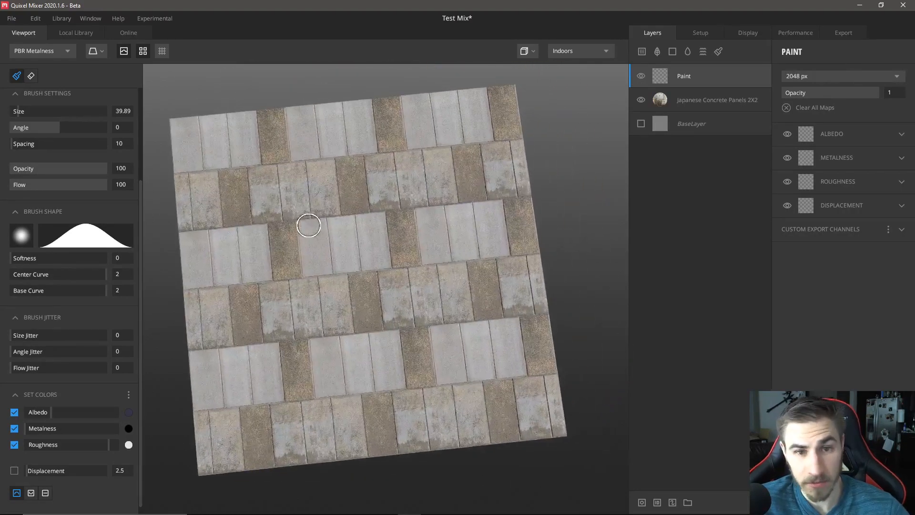
{"action": "left_click_drag", "start_coordinate": [328, 298], "coordinate": [366, 228], "text": "alt"}
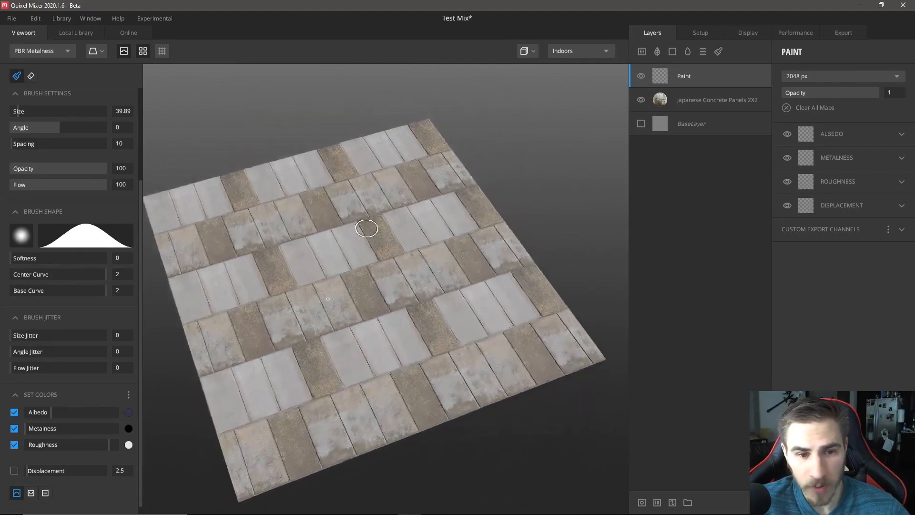
{"action": "scroll", "coordinate": [366, 228], "scroll_direction": "up", "scroll_amount": 3}
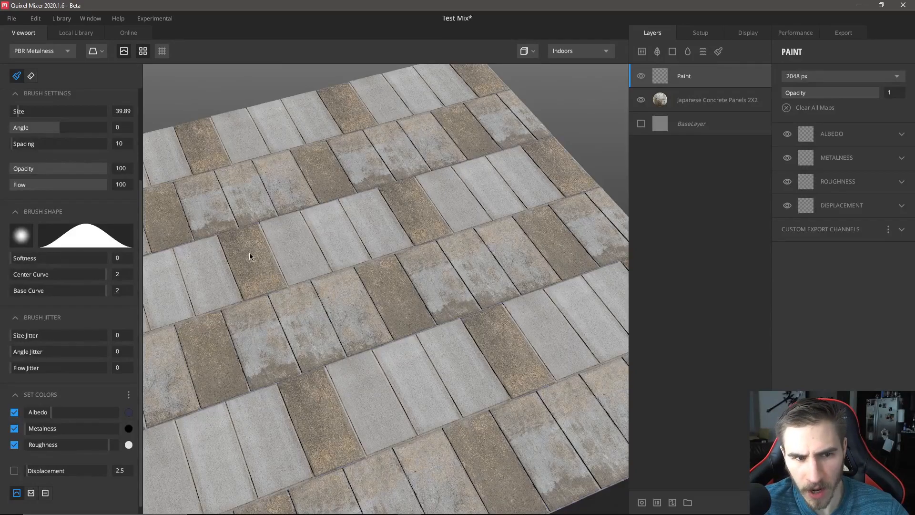
{"action": "mouse_move", "coordinate": [253, 245]}
{"action": "left_mouse_down"}
{"action": "mouse_move", "coordinate": [310, 376]}
{"action": "mouse_move", "coordinate": [473, 327]}
{"action": "mouse_move", "coordinate": [453, 296]}
{"action": "left_mouse_up"}
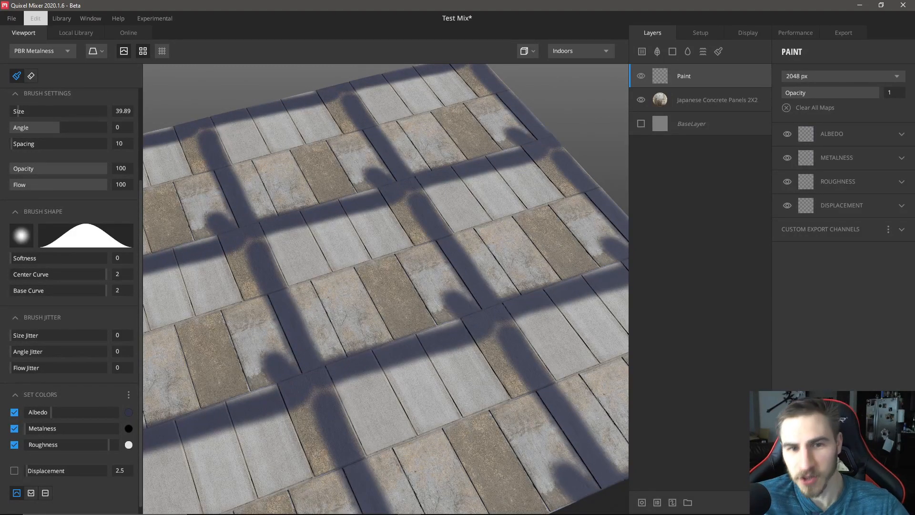
{"action": "key", "text": "ctrl+z"}
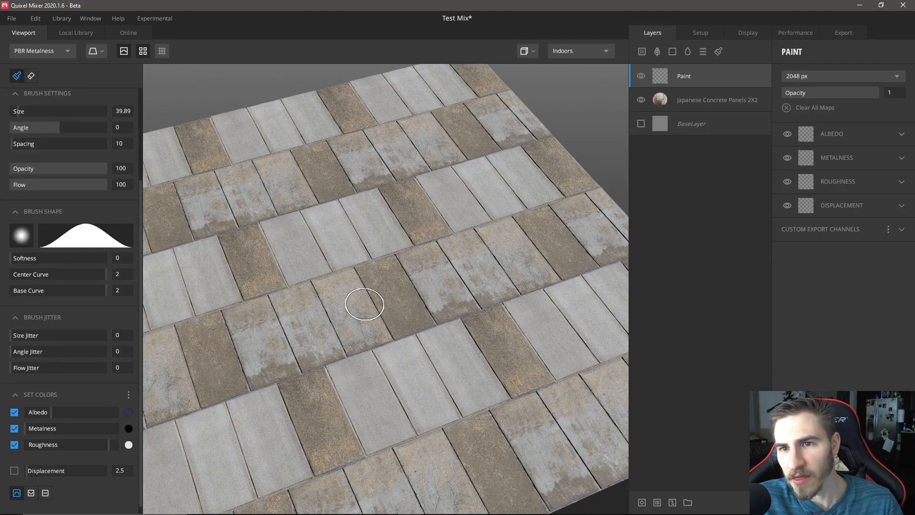
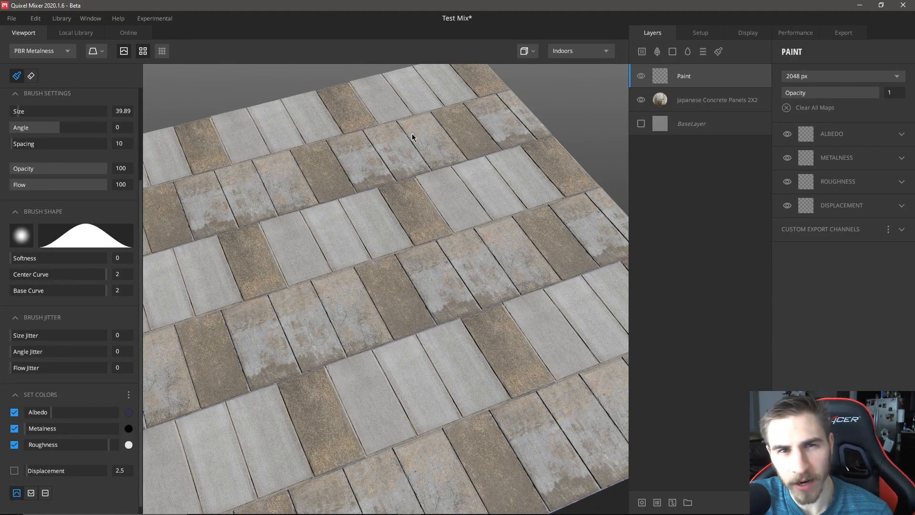
Filter the online library to Surface assets, search for "brick" and browse the materials.
{"action": "left_click", "coordinate": [129, 34]}
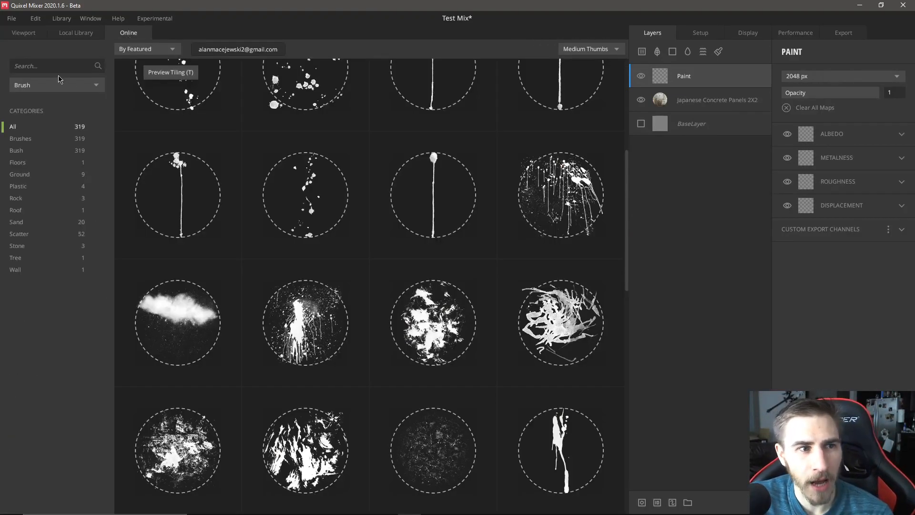
{"action": "left_click", "coordinate": [44, 88]}
{"action": "left_click", "coordinate": [42, 113]}
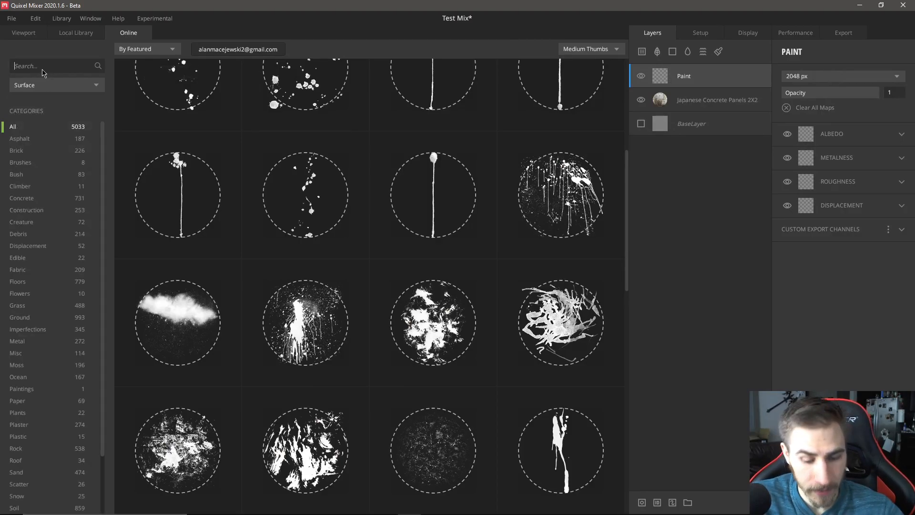
{"action": "left_click", "coordinate": [43, 70]}
{"action": "type", "text": "brick"}
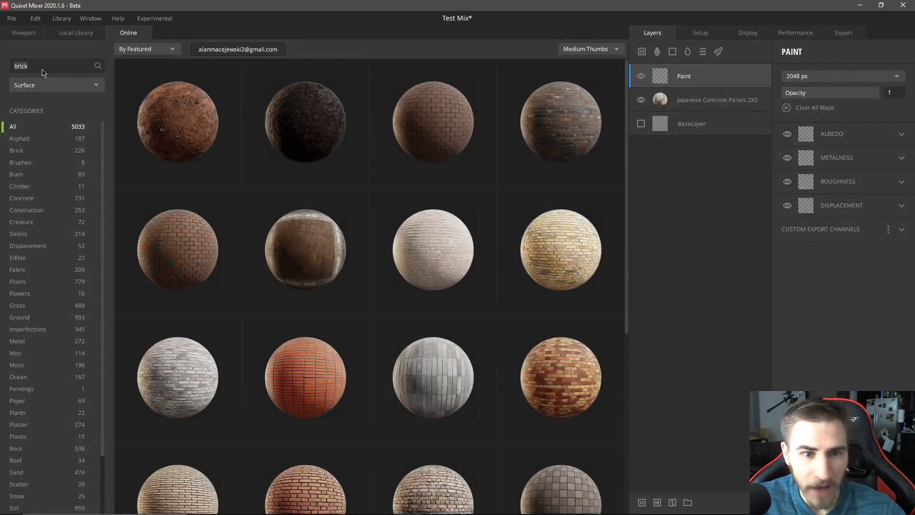
{"action": "scroll", "coordinate": [465, 296], "scroll_direction": "down", "scroll_amount": 3}
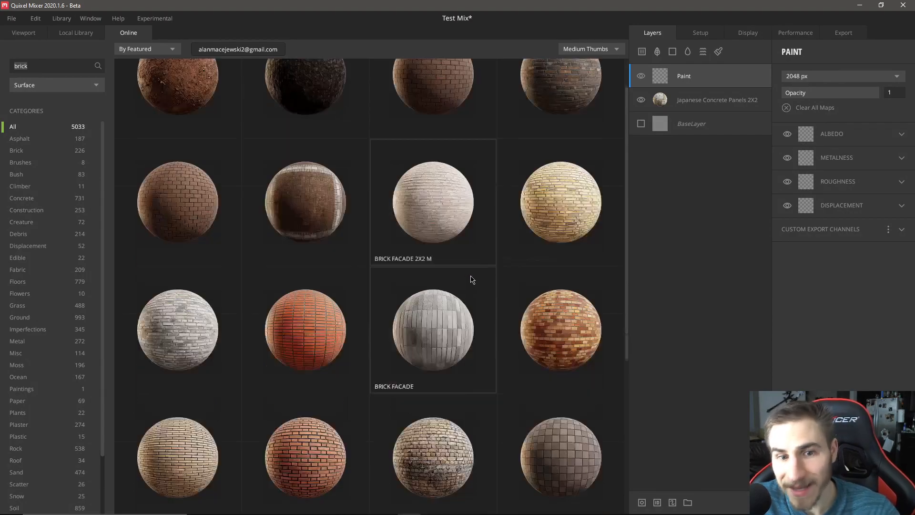
{"action": "scroll", "coordinate": [461, 322], "scroll_direction": "down", "scroll_amount": 3}
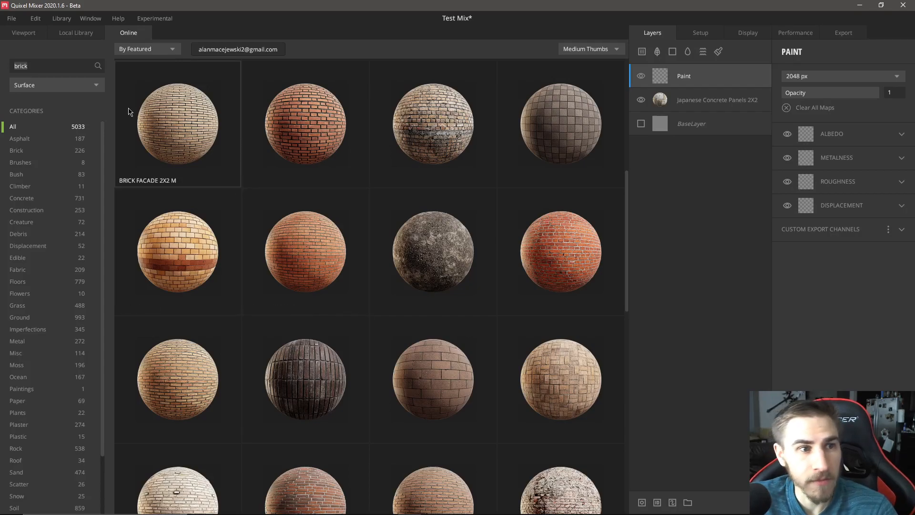
Search the online surface library for "stone".
{"action": "double_click", "coordinate": [61, 71]}
{"action": "type", "text": "staone"}
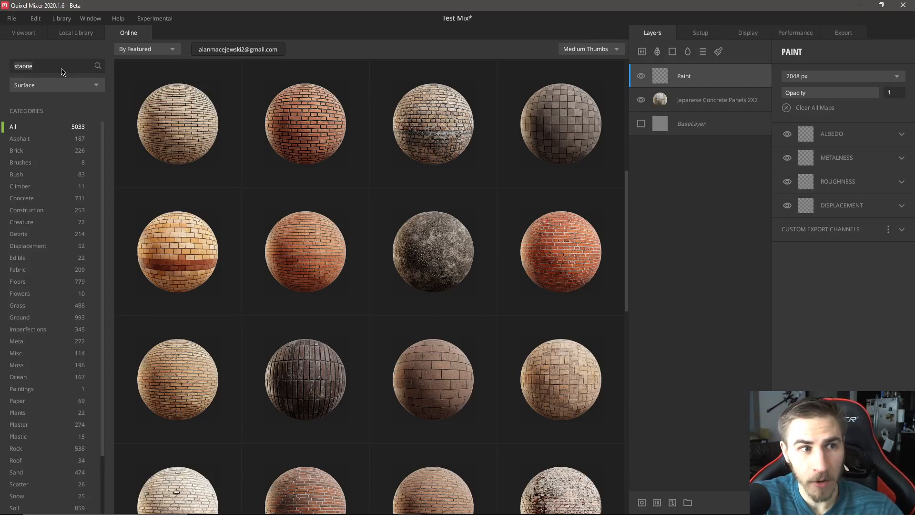
{"action": "key", "text": "Return"}
{"action": "type", "text": "ston"}
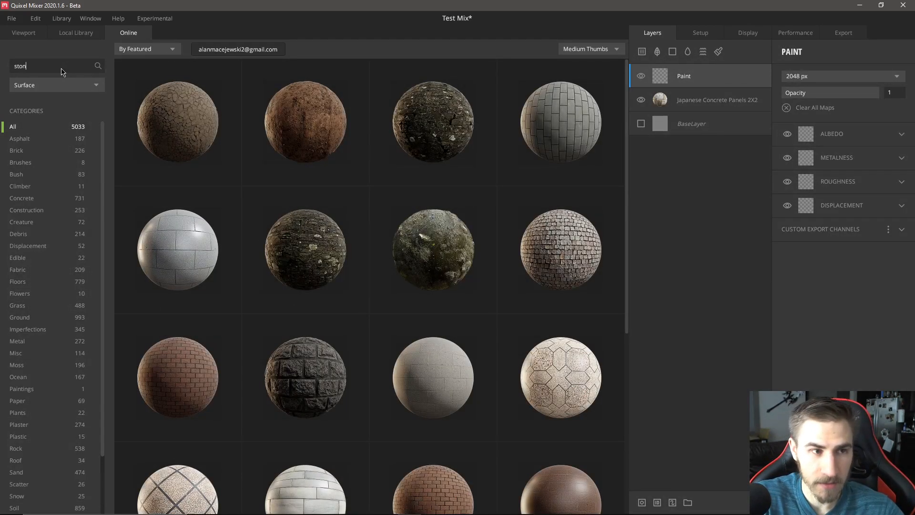
{"action": "type", "text": "e"}
{"action": "key", "text": "Return"}
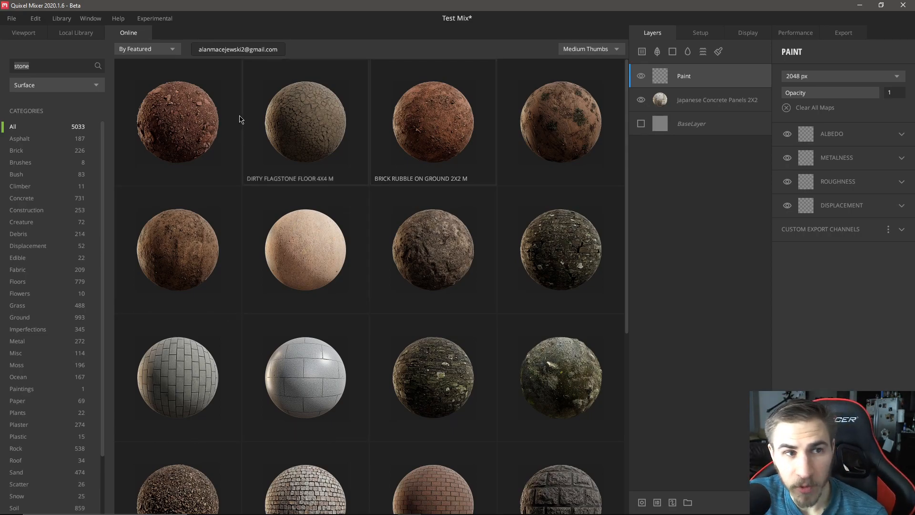
Return to the 3D view of the mix and delete the Paint layer.
{"action": "left_click", "coordinate": [27, 34]}
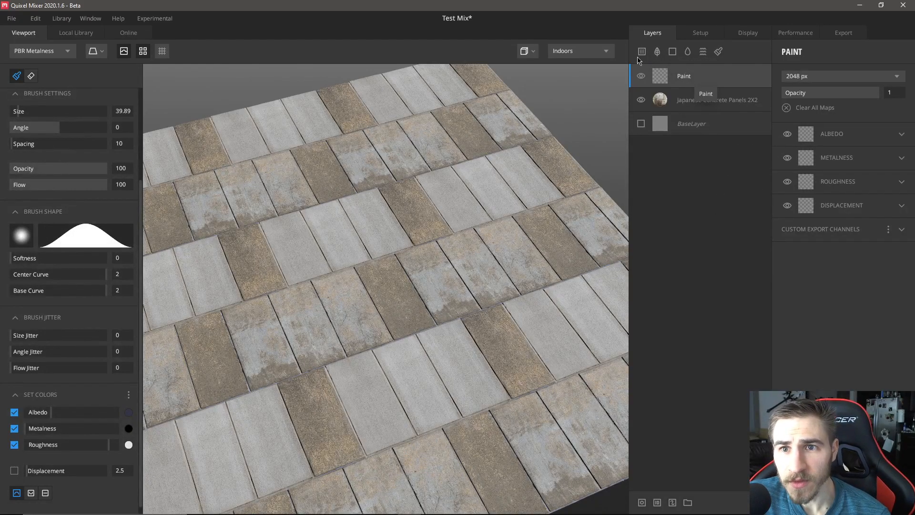
{"action": "key", "text": "Delete"}
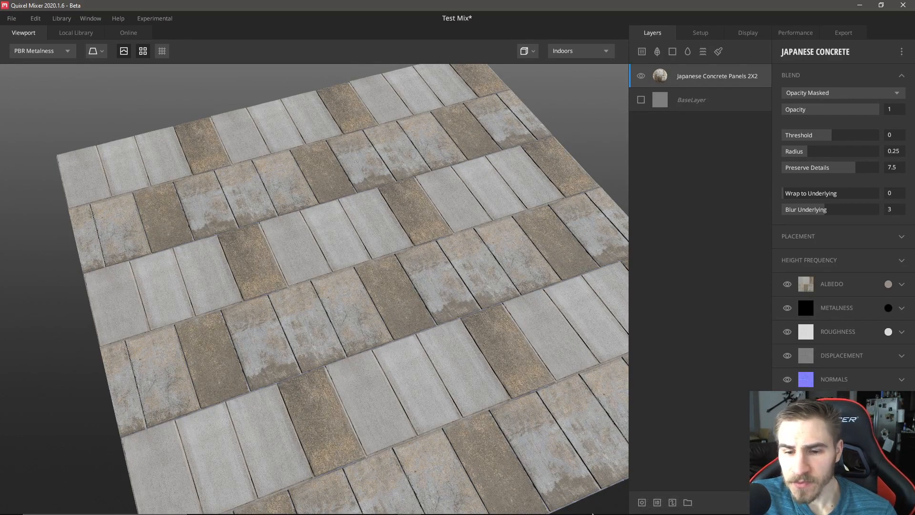
Make the BaseLayer visible and add a mask to the Japanese Concrete Panels 2X2 layer.
{"action": "left_click", "coordinate": [642, 501]}
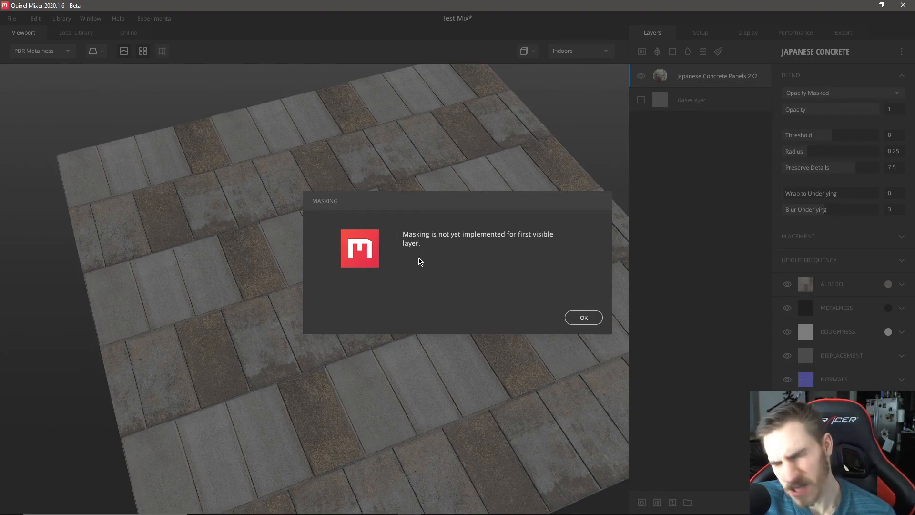
{"action": "left_click", "coordinate": [576, 318]}
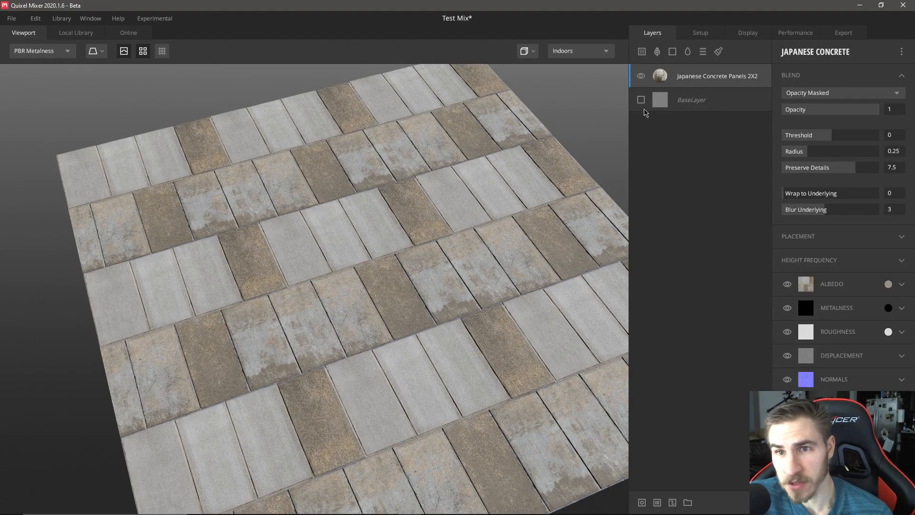
{"action": "left_click", "coordinate": [641, 100]}
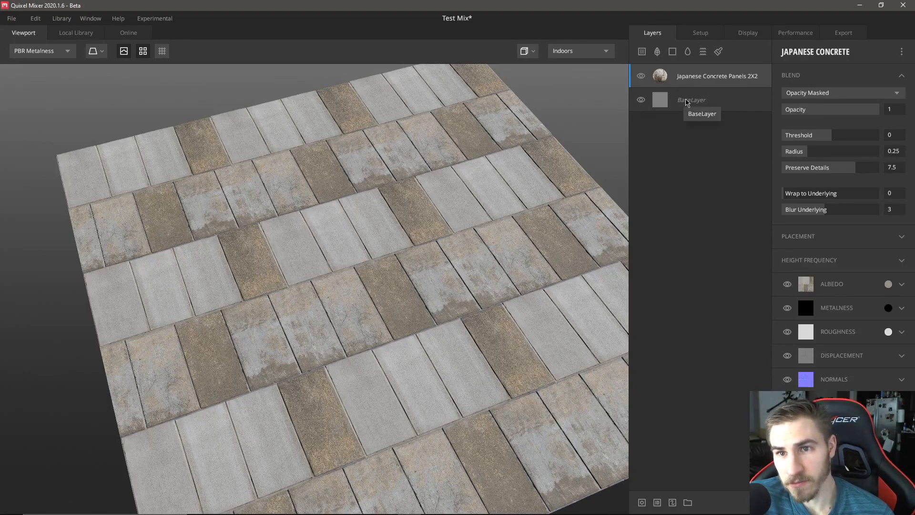
{"action": "left_click", "coordinate": [641, 501]}
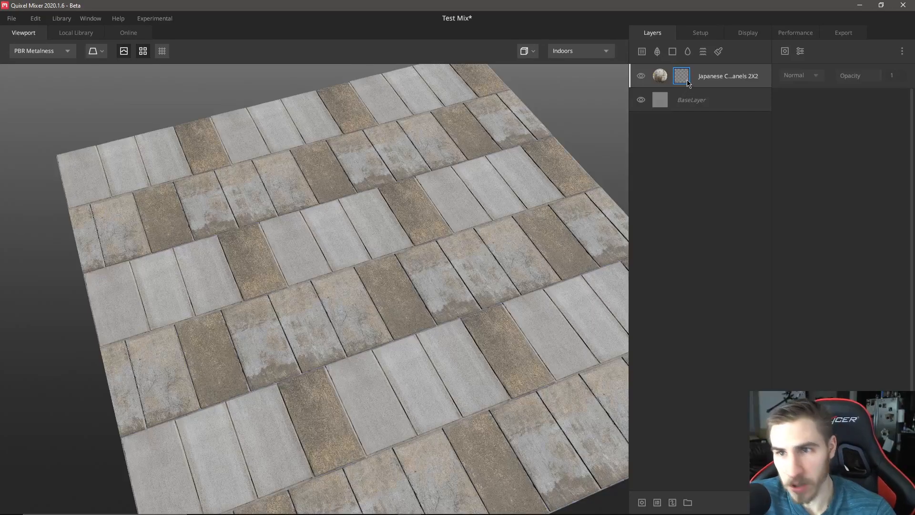
Add a Perlin noise component to the concrete layer's mask and set its seed to 10.
{"action": "left_click", "coordinate": [784, 50]}
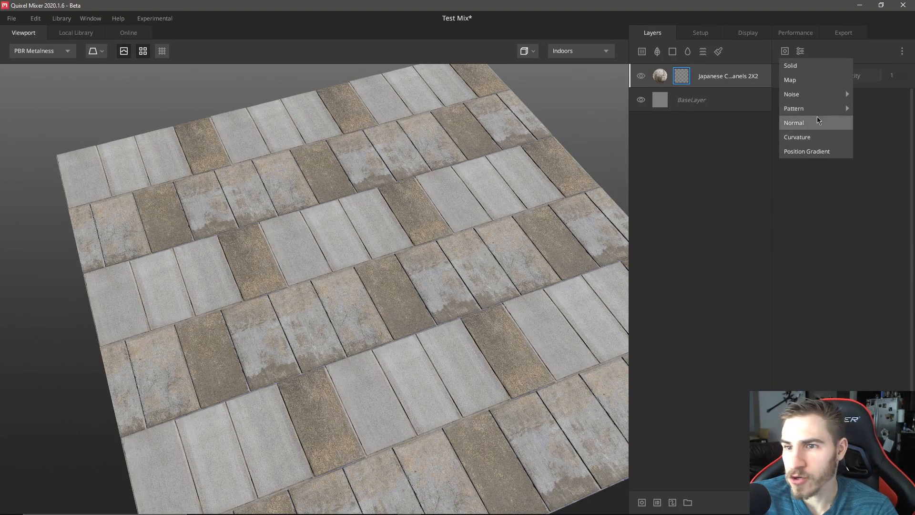
{"action": "mouse_move", "coordinate": [811, 114]}
{"action": "mouse_move", "coordinate": [811, 95]}
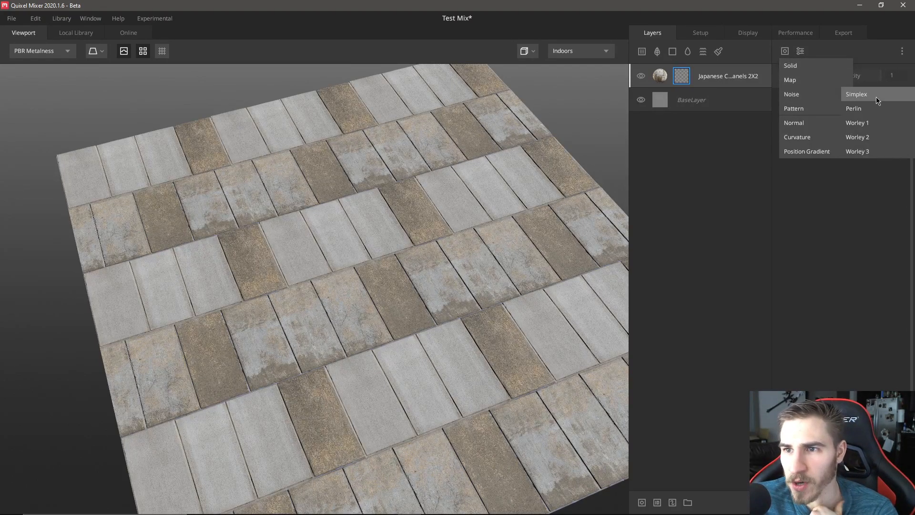
{"action": "left_click", "coordinate": [862, 109]}
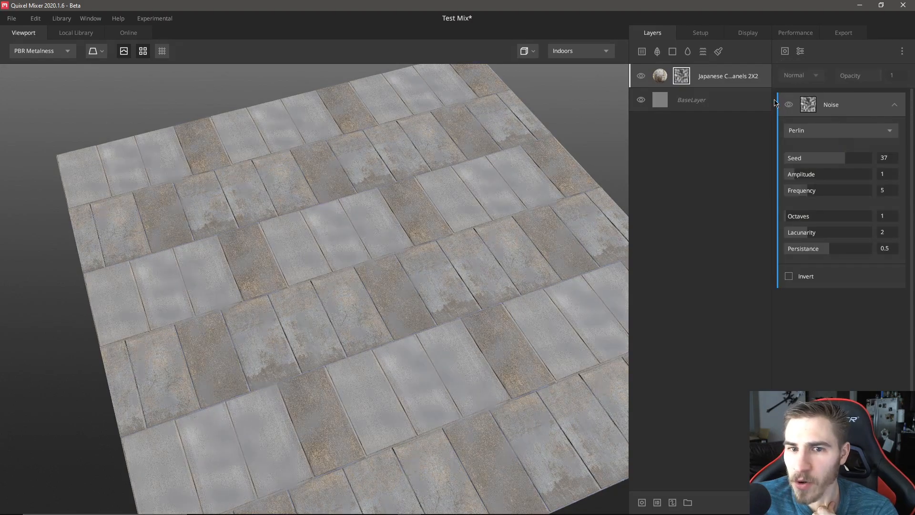
{"action": "mouse_move", "coordinate": [829, 158]}
{"action": "left_mouse_down"}
{"action": "mouse_move", "coordinate": [839, 158]}
{"action": "mouse_move", "coordinate": [831, 161]}
{"action": "left_mouse_up"}
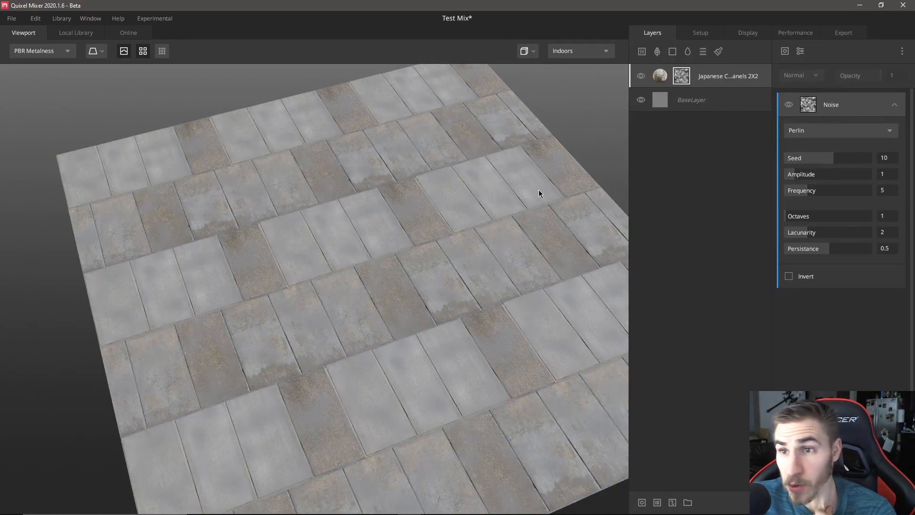
{"action": "scroll", "coordinate": [408, 229], "scroll_direction": "up", "scroll_amount": 4}
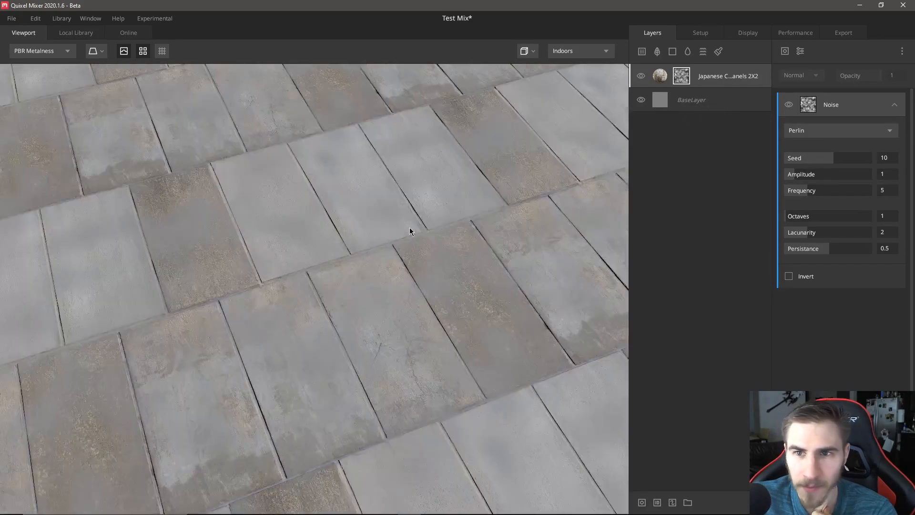
Add a Brightness/Contrast modifier to the concrete layer's mask with brightness 0.149 and contrast 6.851.
{"action": "scroll", "coordinate": [477, 171], "scroll_direction": "up", "scroll_amount": 5}
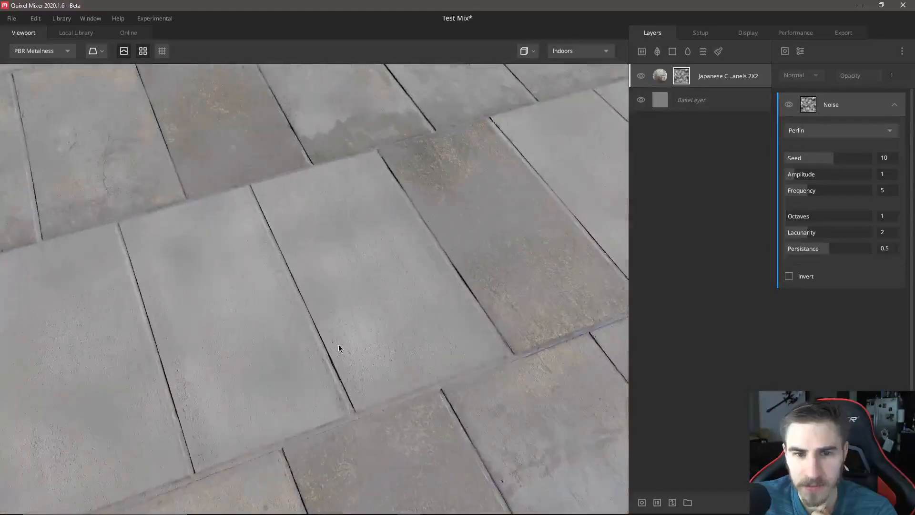
{"action": "scroll", "coordinate": [481, 157], "scroll_direction": "up", "scroll_amount": 1}
{"action": "middle_click_drag", "start_coordinate": [481, 157], "coordinate": [418, 266]}
{"action": "scroll", "coordinate": [418, 266], "scroll_direction": "down", "scroll_amount": 2}
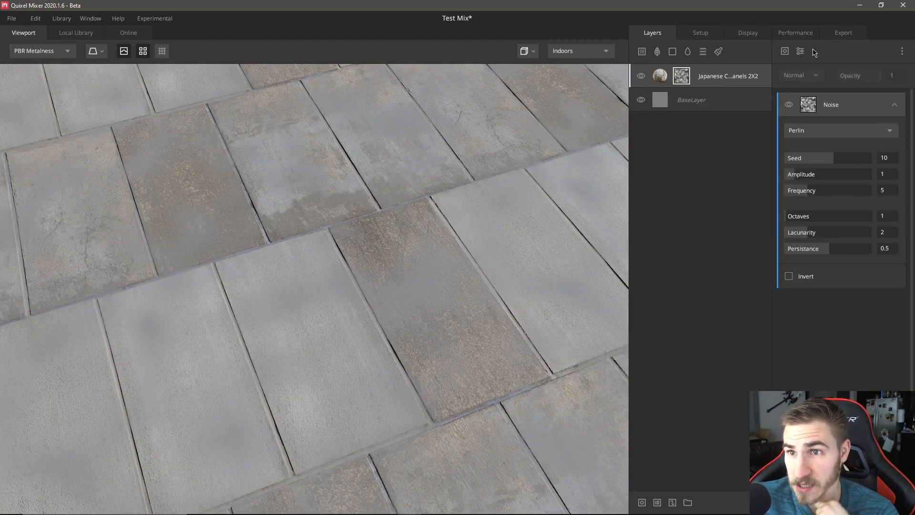
{"action": "left_click", "coordinate": [801, 51]}
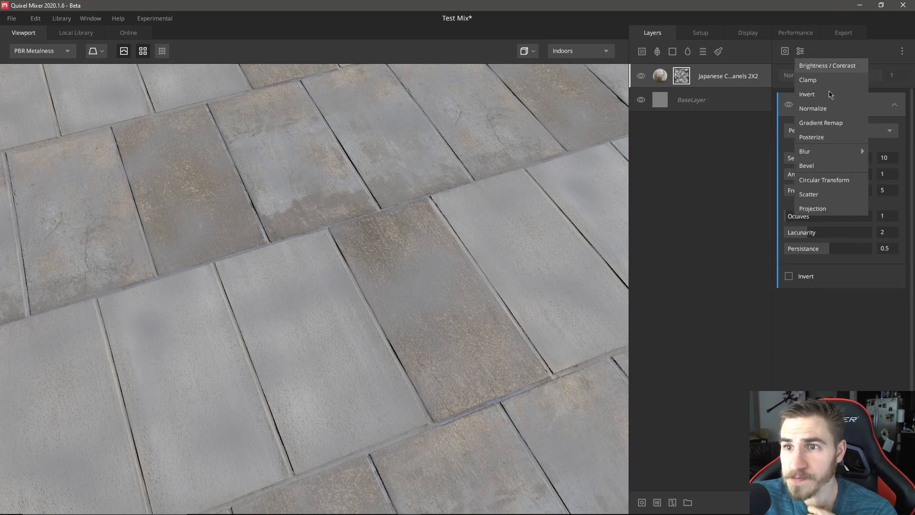
{"action": "left_click", "coordinate": [830, 65]}
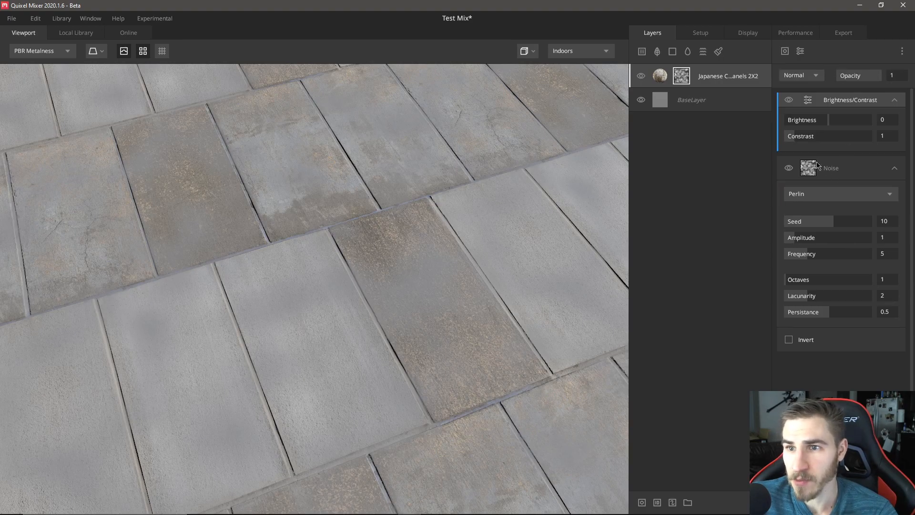
{"action": "left_click_drag", "start_coordinate": [827, 119], "coordinate": [845, 137]}
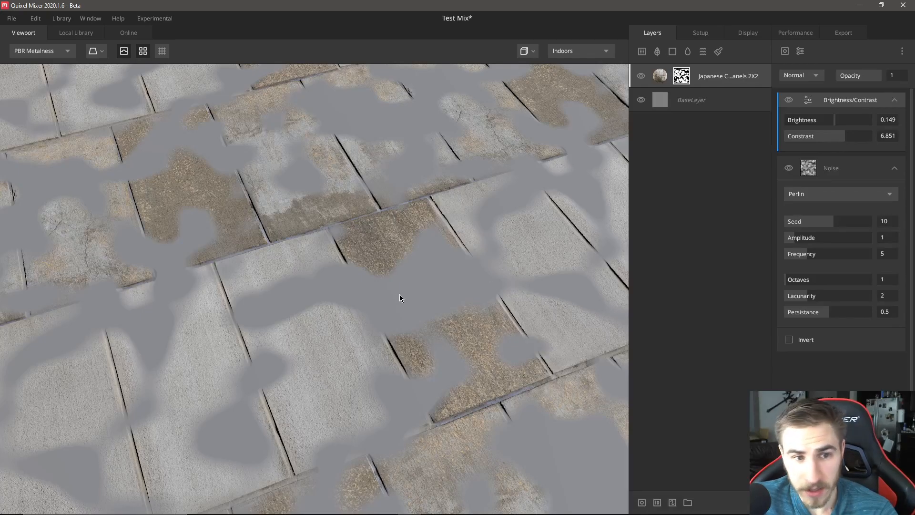
Set the mask noise's seed to -58, and hide the Noise and Brightness/Contrast entries of the mask.
{"action": "scroll", "coordinate": [307, 276], "scroll_direction": "down", "scroll_amount": 3}
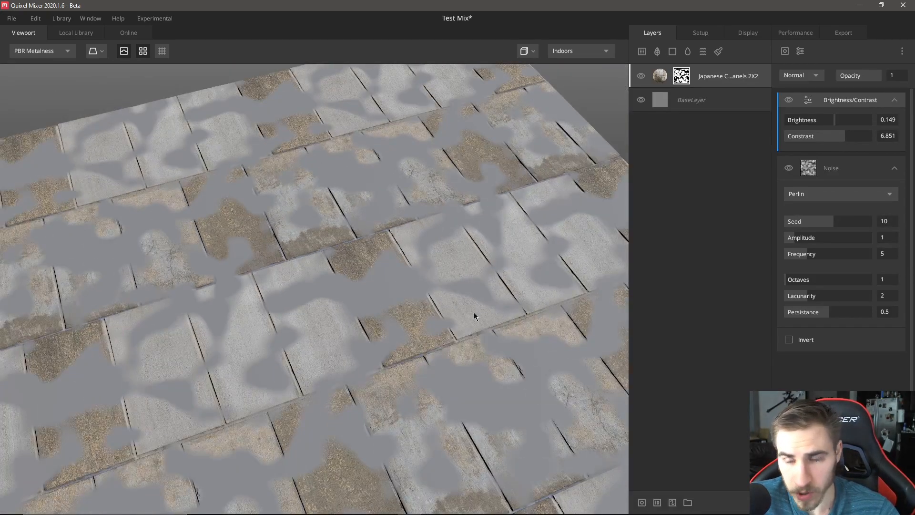
{"action": "left_click_drag", "start_coordinate": [808, 221], "coordinate": [794, 222]}
{"action": "scroll", "coordinate": [357, 298], "scroll_direction": "up", "scroll_amount": 4}
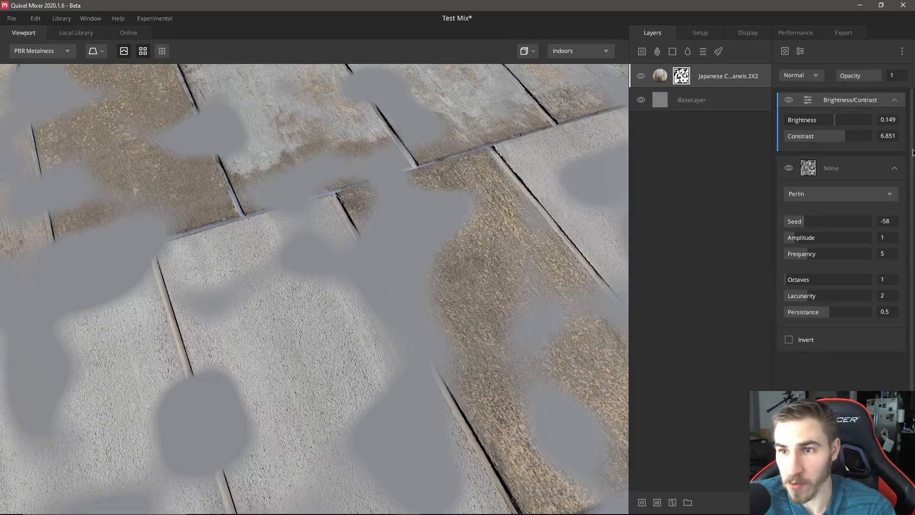
{"action": "left_click", "coordinate": [788, 168]}
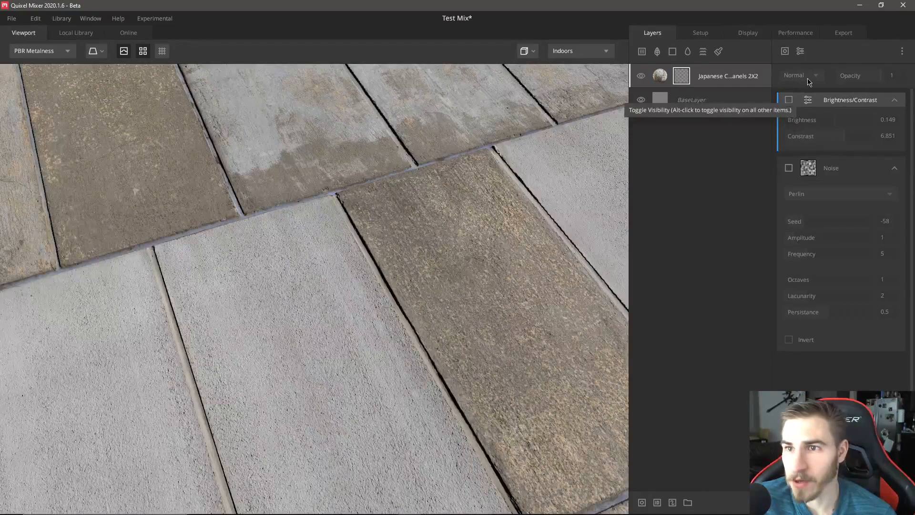
Add a Solid component to the concrete layer's mask, set its brightness to 0.384, and hide it.
{"action": "left_click", "coordinate": [786, 52]}
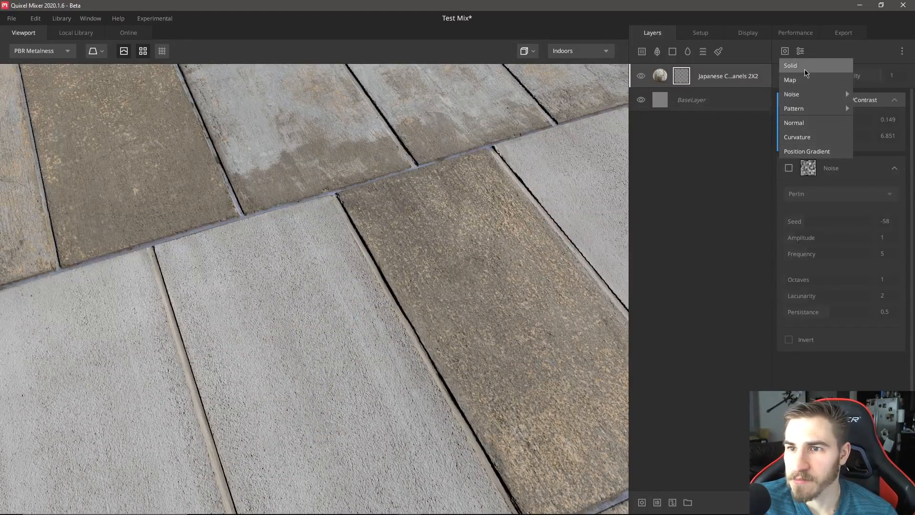
{"action": "left_click", "coordinate": [791, 66]}
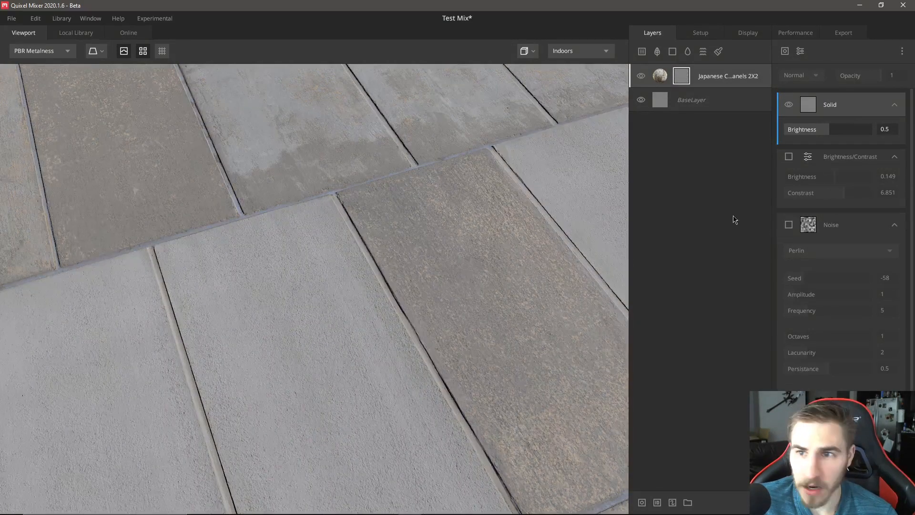
{"action": "scroll", "coordinate": [515, 206], "scroll_direction": "down", "scroll_amount": 2}
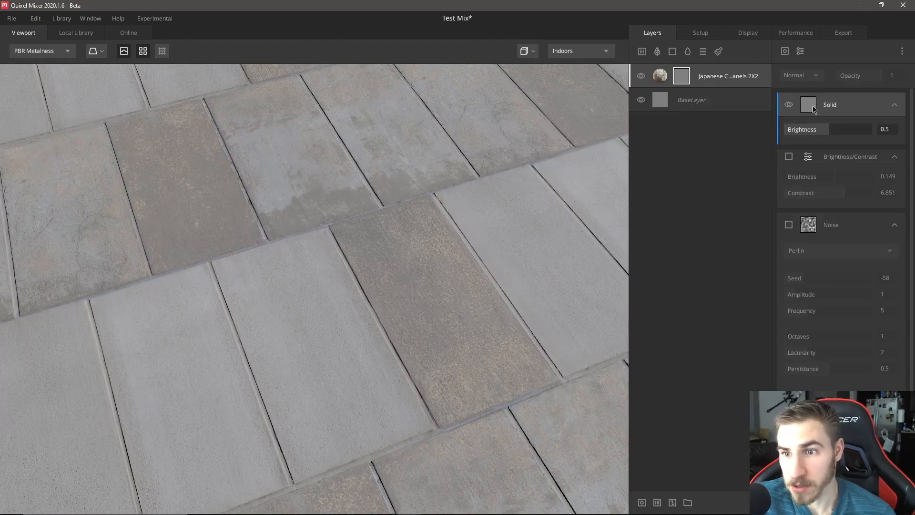
{"action": "mouse_move", "coordinate": [827, 135]}
{"action": "left_mouse_down"}
{"action": "mouse_move", "coordinate": [837, 135]}
{"action": "mouse_move", "coordinate": [799, 146]}
{"action": "mouse_move", "coordinate": [819, 147]}
{"action": "left_mouse_up"}
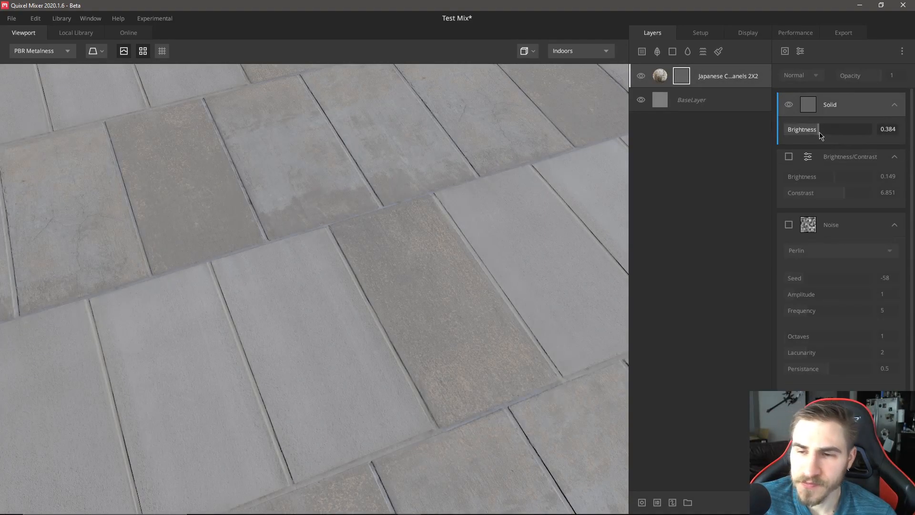
{"action": "left_click", "coordinate": [825, 107]}
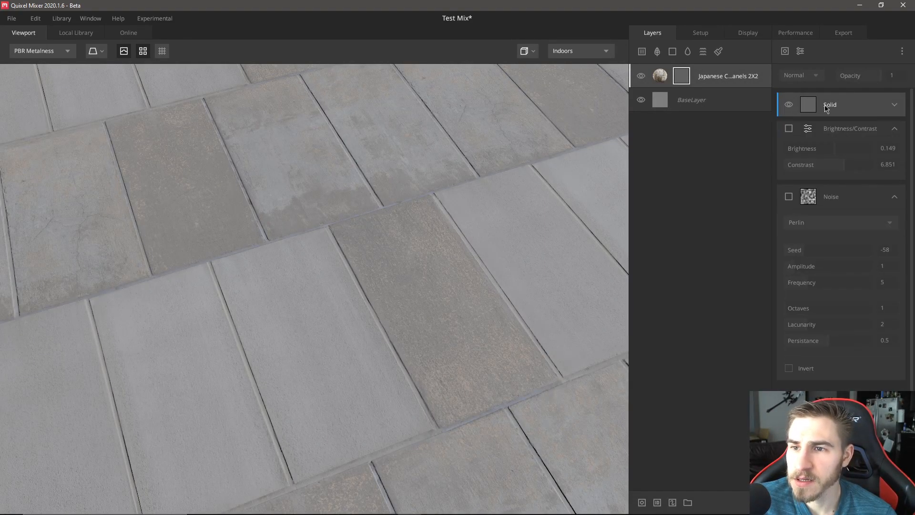
{"action": "left_click", "coordinate": [788, 105]}
Add a Square pattern component to the mask with Repeat X 8 and Spacing X 0.669.
{"action": "left_click", "coordinate": [784, 51]}
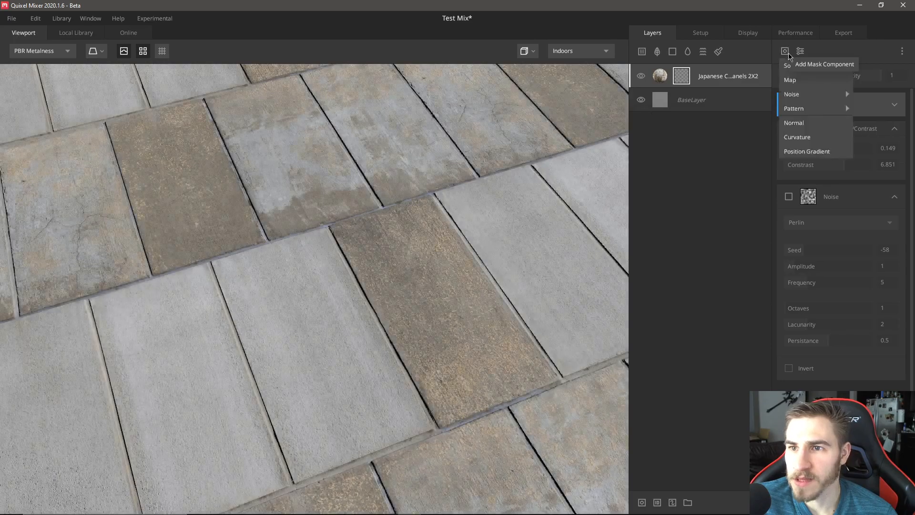
{"action": "mouse_move", "coordinate": [812, 109]}
{"action": "left_click", "coordinate": [855, 109]}
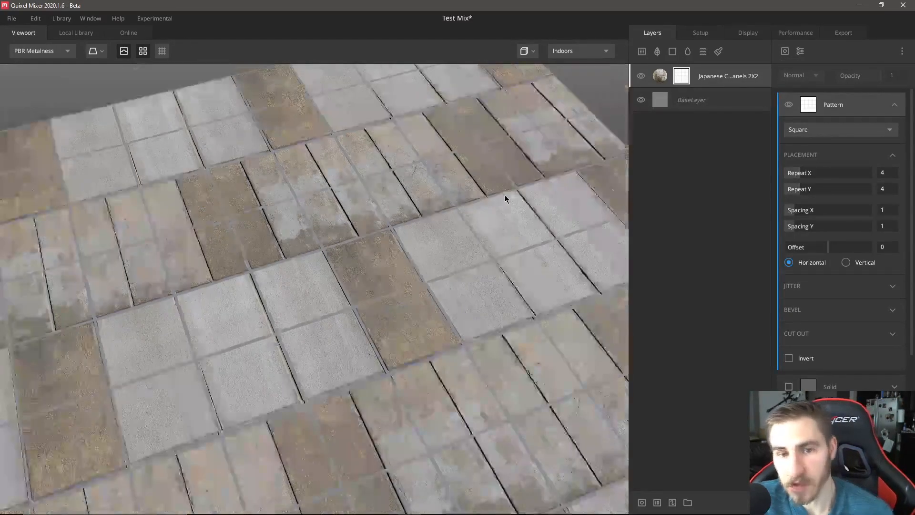
{"action": "left_click_drag", "start_coordinate": [805, 174], "coordinate": [792, 214]}
{"action": "scroll", "coordinate": [818, 203], "scroll_direction": "down", "scroll_amount": 1}
{"action": "scroll", "coordinate": [820, 200], "scroll_direction": "up", "scroll_amount": 1}
Change the mask pattern to Circle with Repeat X 4, and hide the pattern component.
{"action": "left_click", "coordinate": [832, 137]}
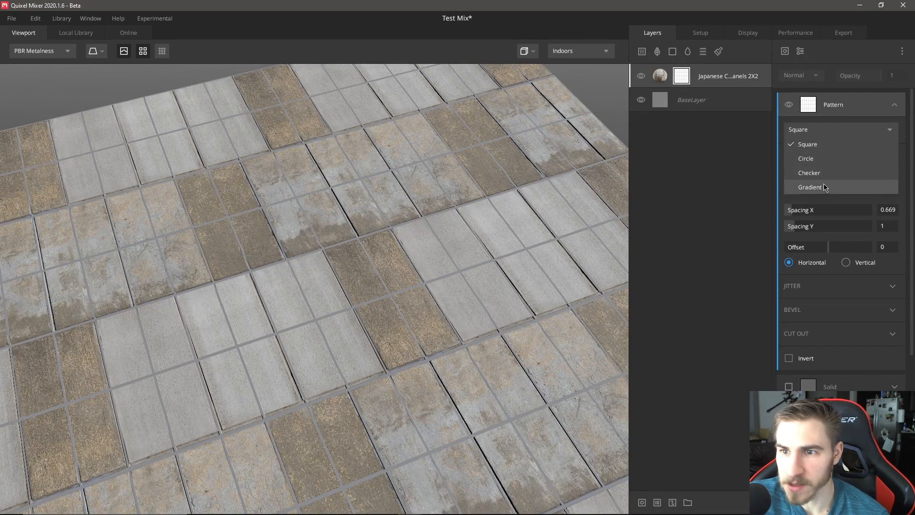
{"action": "left_click", "coordinate": [827, 160]}
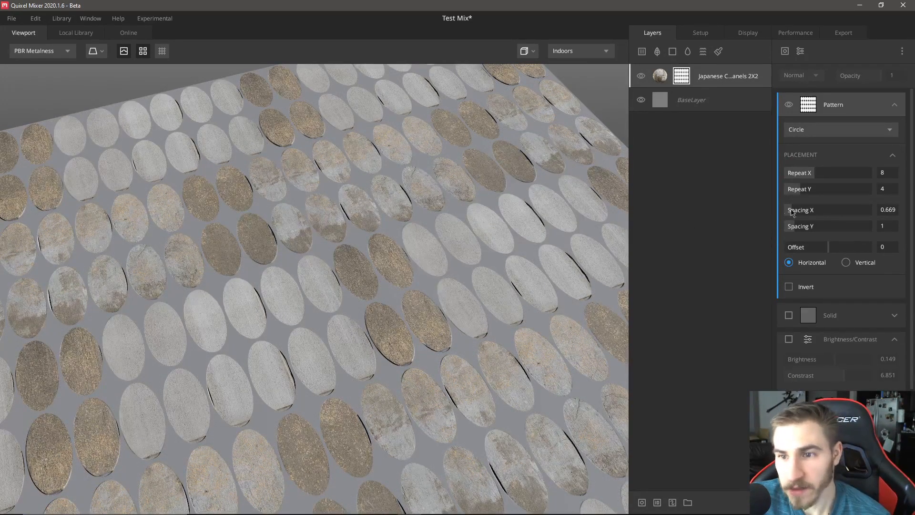
{"action": "left_click_drag", "start_coordinate": [811, 173], "coordinate": [799, 187]}
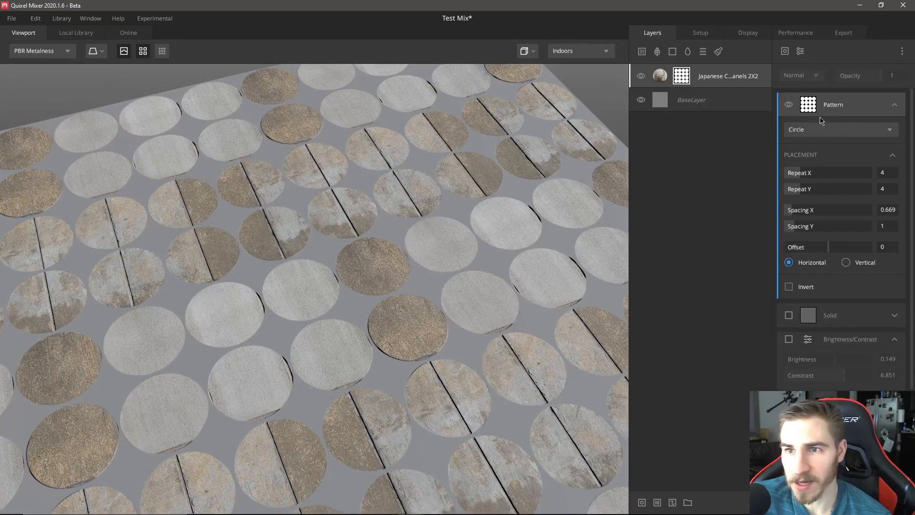
{"action": "left_click", "coordinate": [788, 105]}
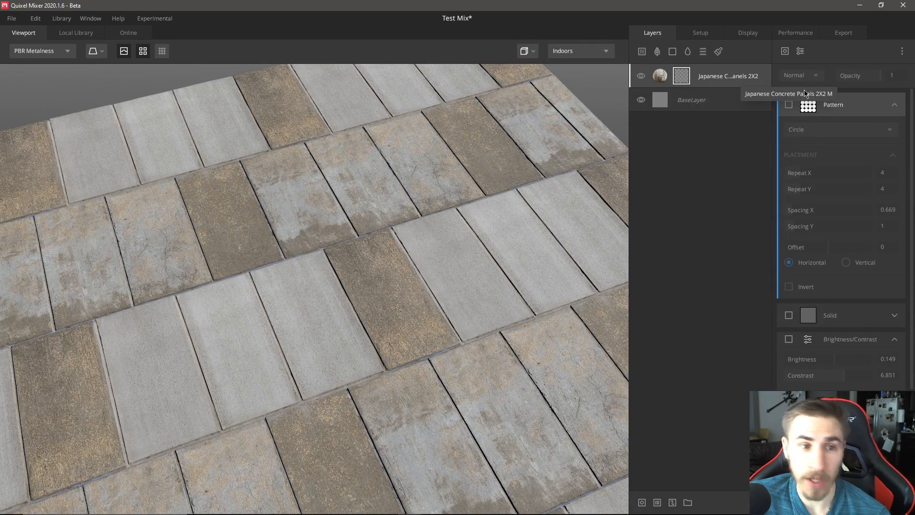
Clear the search in the online surface library and browse the full range of available surfaces.
{"action": "scroll", "coordinate": [454, 203], "scroll_direction": "down", "scroll_amount": 3}
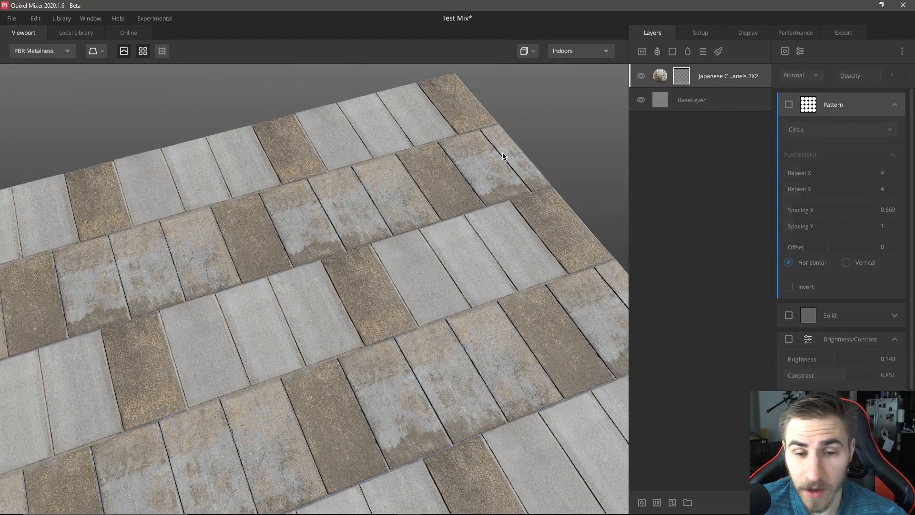
{"action": "scroll", "coordinate": [496, 152], "scroll_direction": "down", "scroll_amount": 3}
{"action": "middle_click_drag", "start_coordinate": [356, 265], "coordinate": [402, 228]}
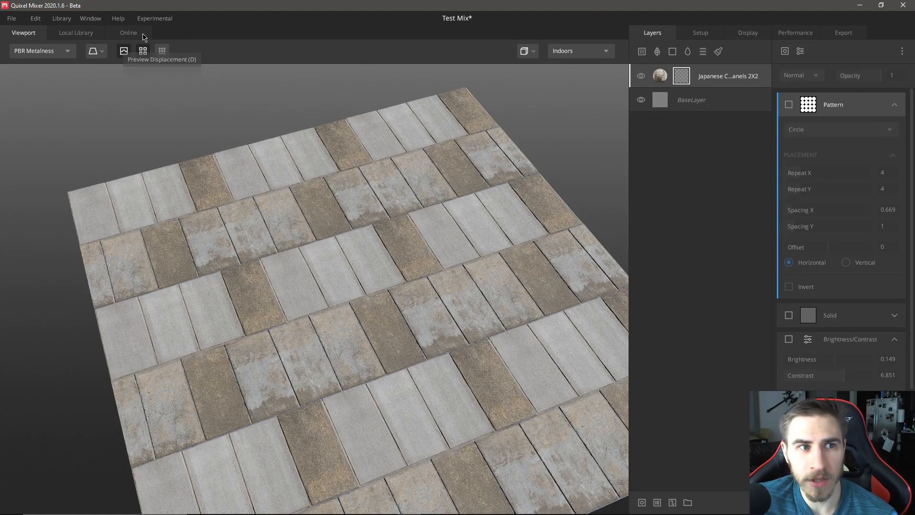
{"action": "left_click", "coordinate": [128, 33]}
{"action": "scroll", "coordinate": [41, 176], "scroll_direction": "down", "scroll_amount": 3}
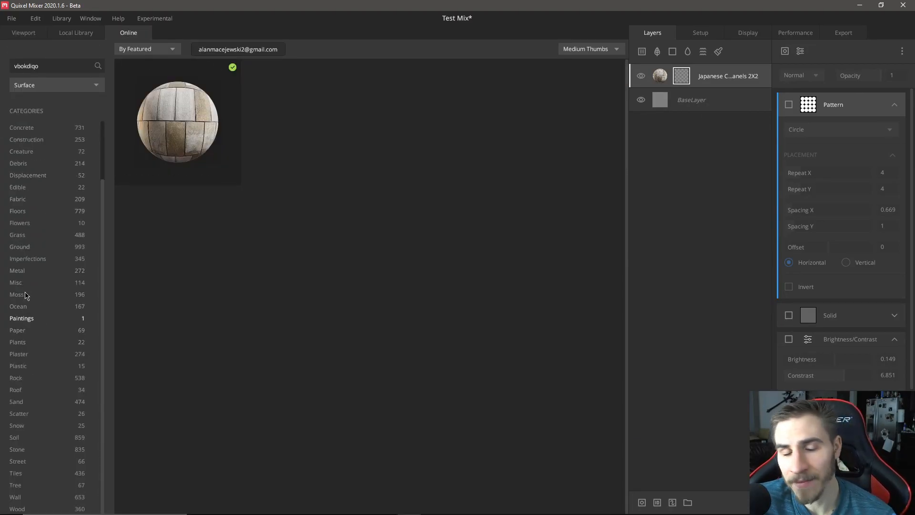
{"action": "left_click", "coordinate": [53, 85]}
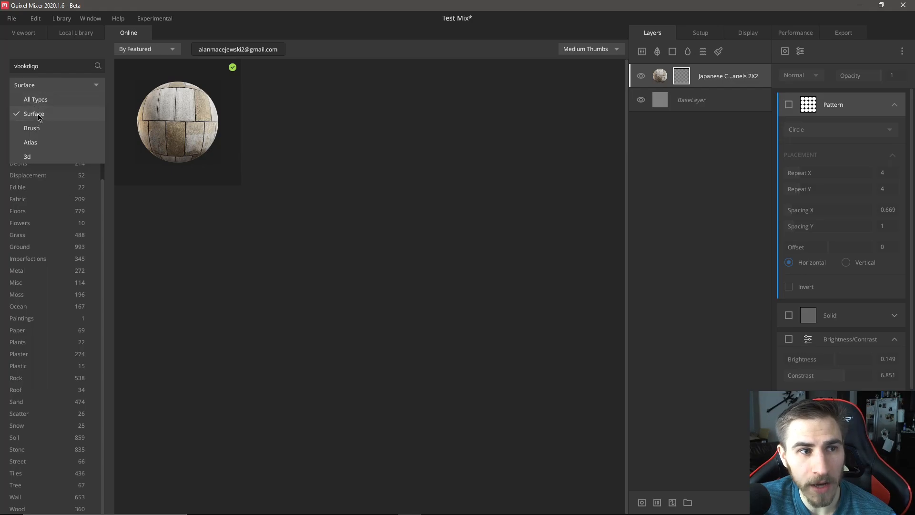
{"action": "left_click", "coordinate": [38, 114]}
{"action": "left_click", "coordinate": [81, 65]}
{"action": "left_click_drag", "start_coordinate": [80, 66], "coordinate": [2, 61]}
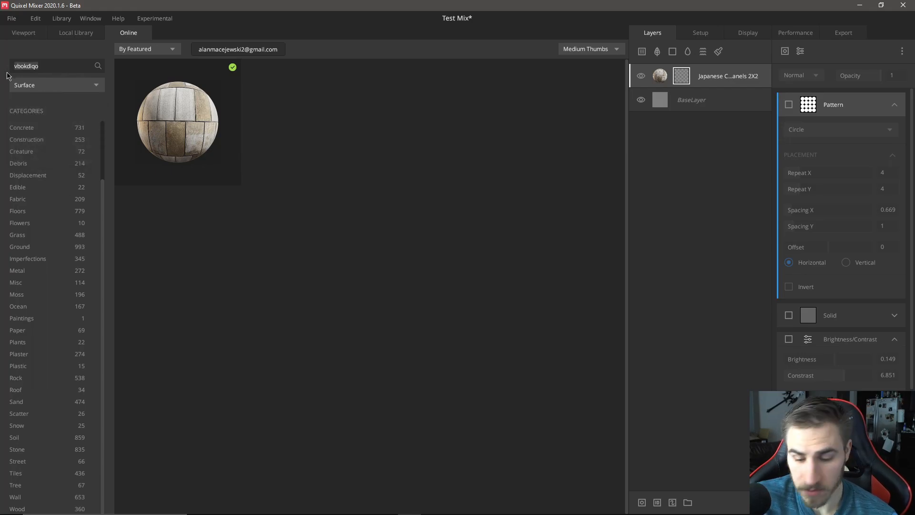
{"action": "key", "text": "BackSpace"}
{"action": "scroll", "coordinate": [435, 200], "scroll_direction": "down", "scroll_amount": 6}
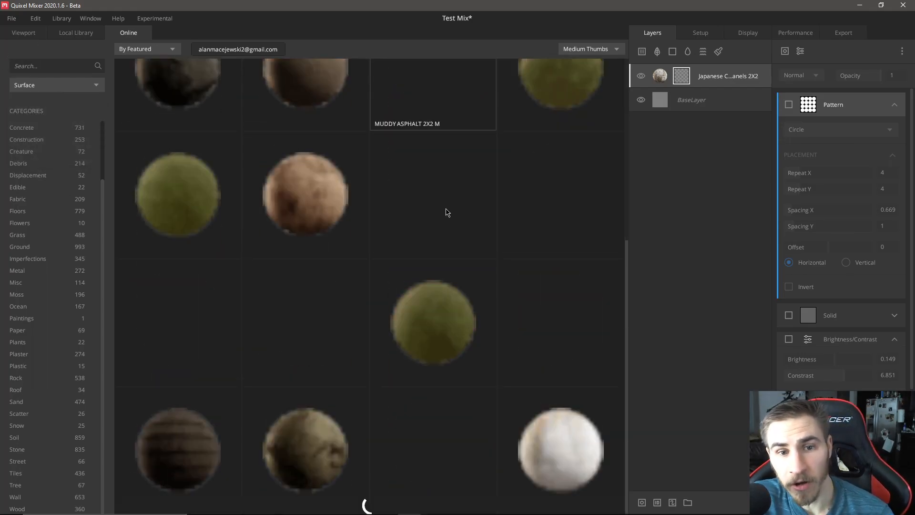
{"action": "scroll", "coordinate": [466, 274], "scroll_direction": "up", "scroll_amount": 5}
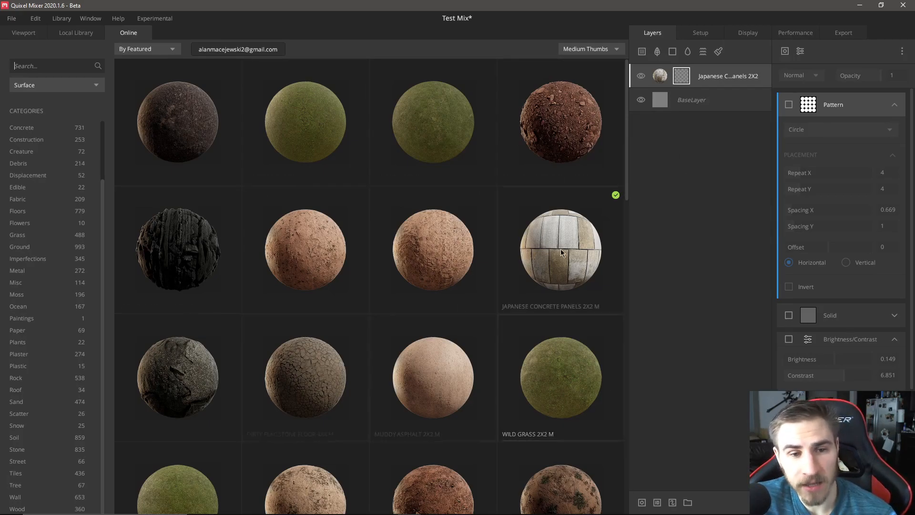
Return to the 3D view of the mix and review the available file and experimental commands.
{"action": "left_click", "coordinate": [28, 34]}
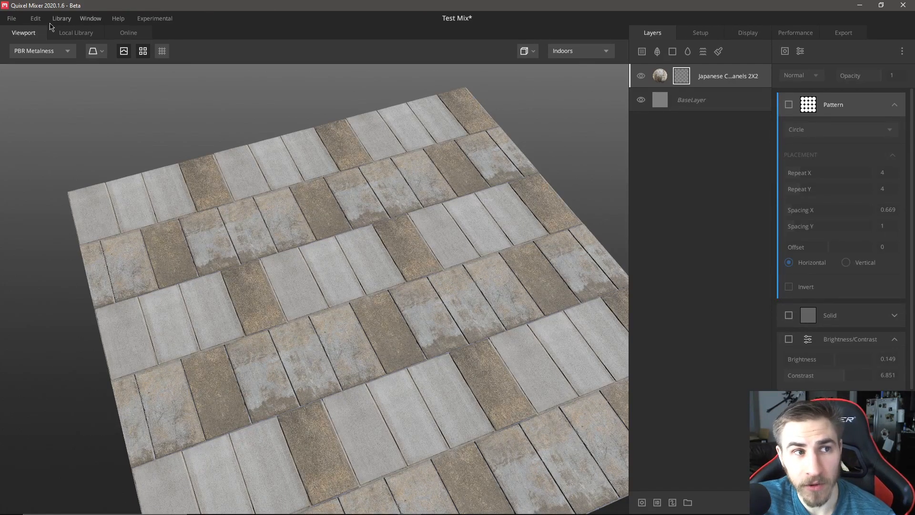
{"action": "left_click", "coordinate": [18, 19]}
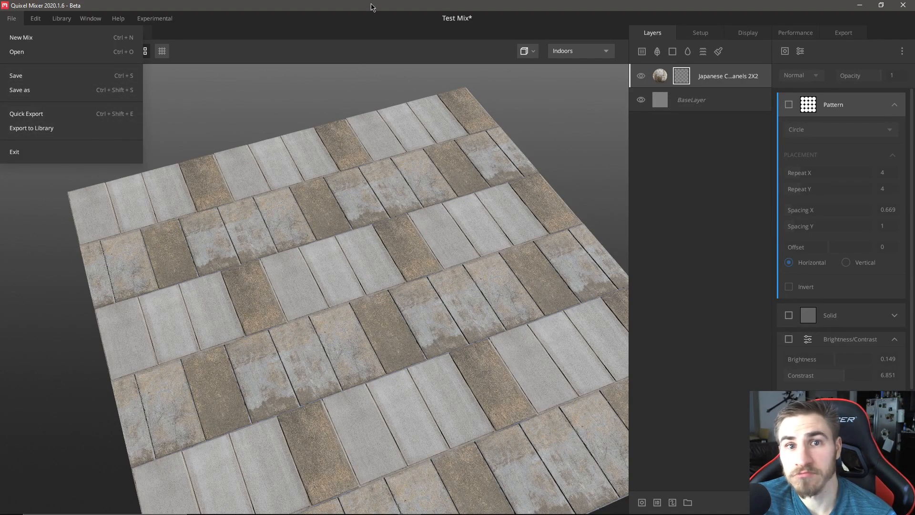
{"action": "mouse_move", "coordinate": [155, 18]}
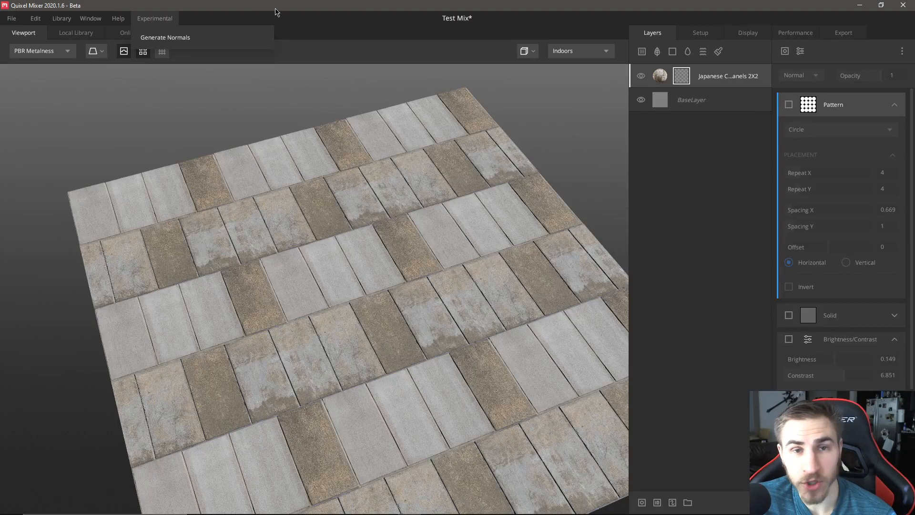